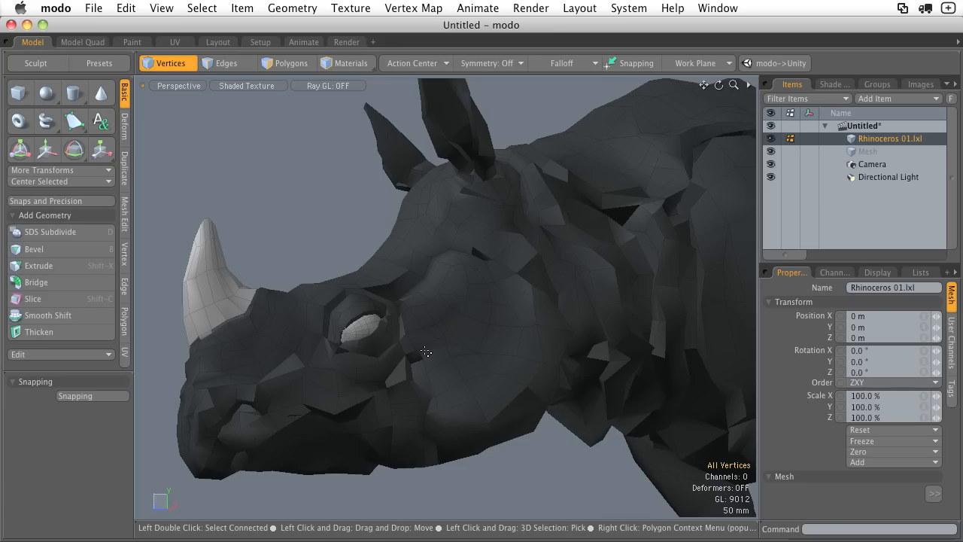
# Toggle subdivision smoothing on the rhinoceros mesh repeatedly to compare the head's smooth surface with its low-polygon cage.
pyautogui.press('Tab')
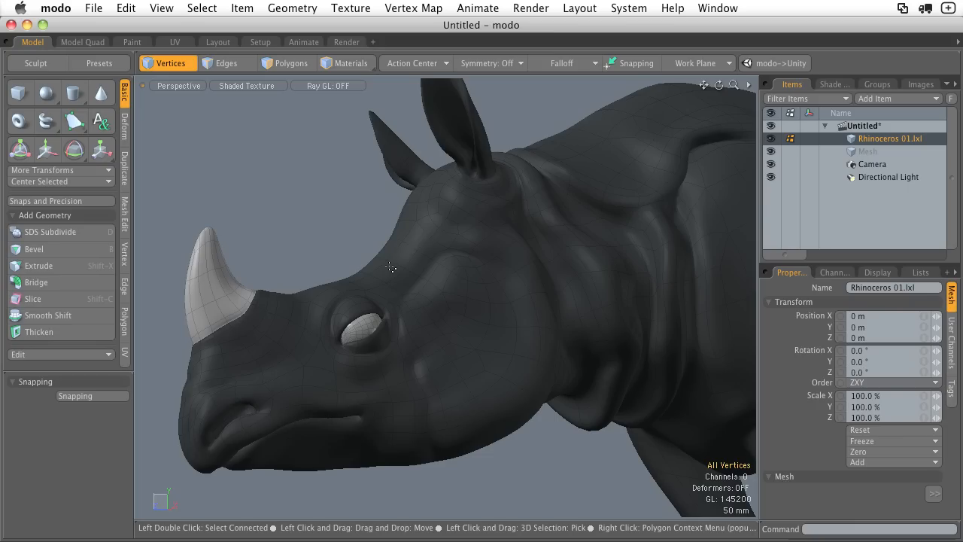
pyautogui.press('Tab')
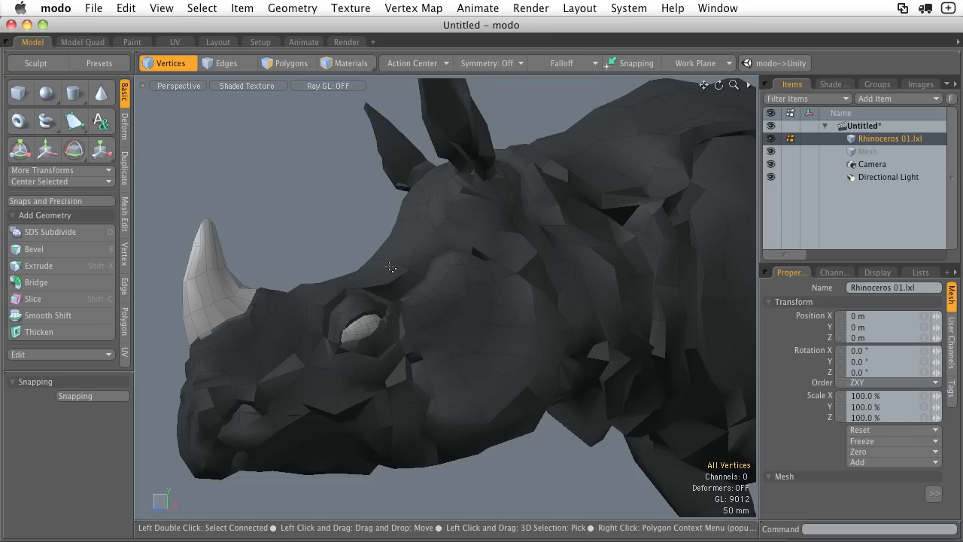
pyautogui.press('Tab')
pyautogui.press('Tab')
pyautogui.press('Tab')
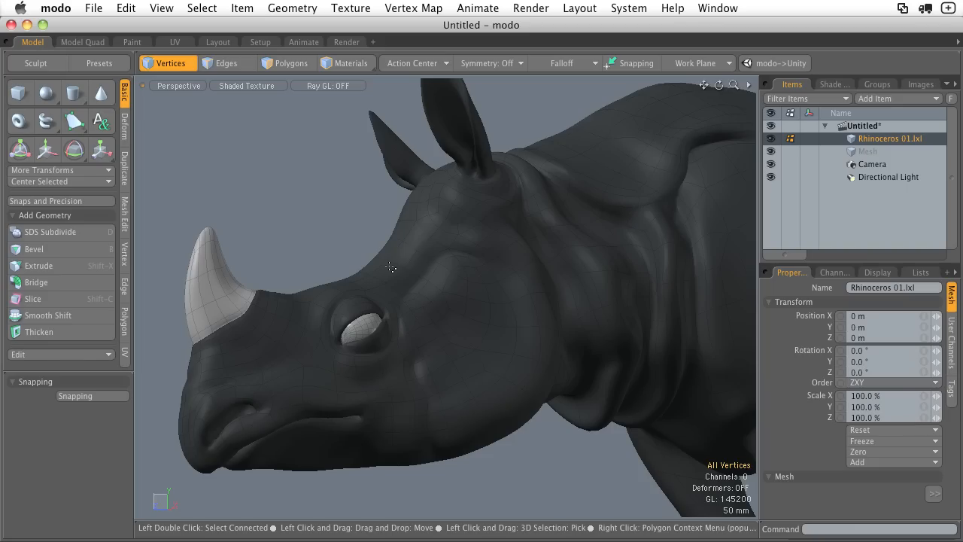
pyautogui.press('Tab')
pyautogui.press('Tab')
pyautogui.press('Tab')
pyautogui.press('Tab')
pyautogui.press('Tab')
pyautogui.press('Tab')
pyautogui.press('Tab')
pyautogui.press('Tab')
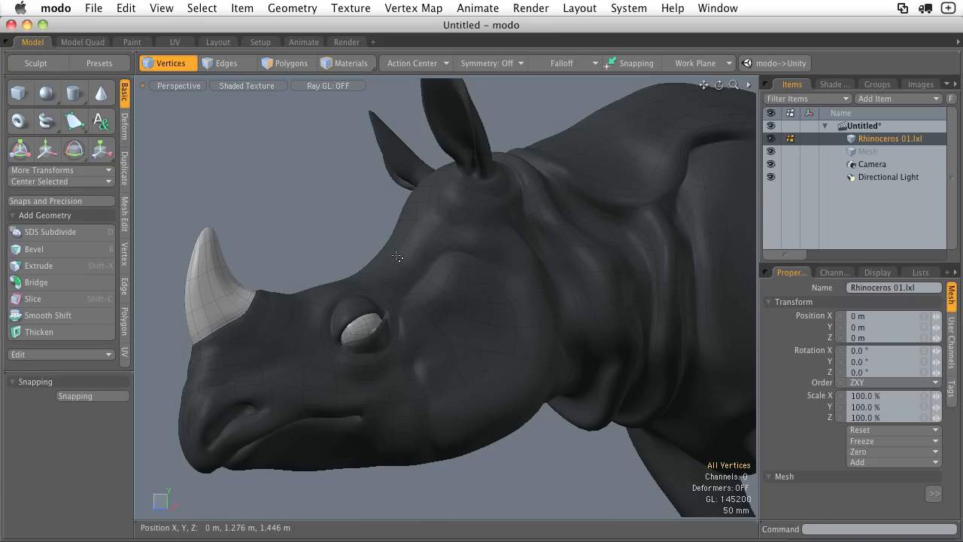
pyautogui.press('Tab')
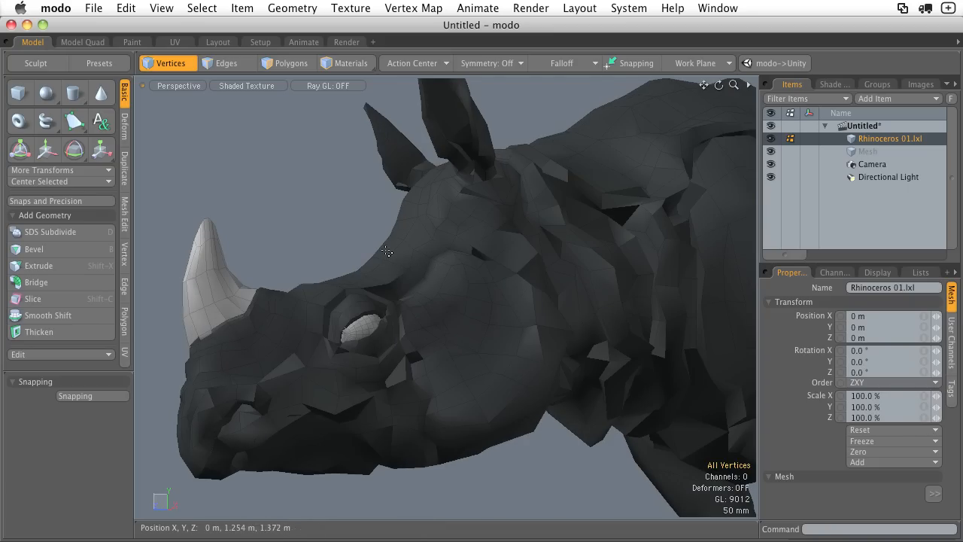
pyautogui.press('Tab')
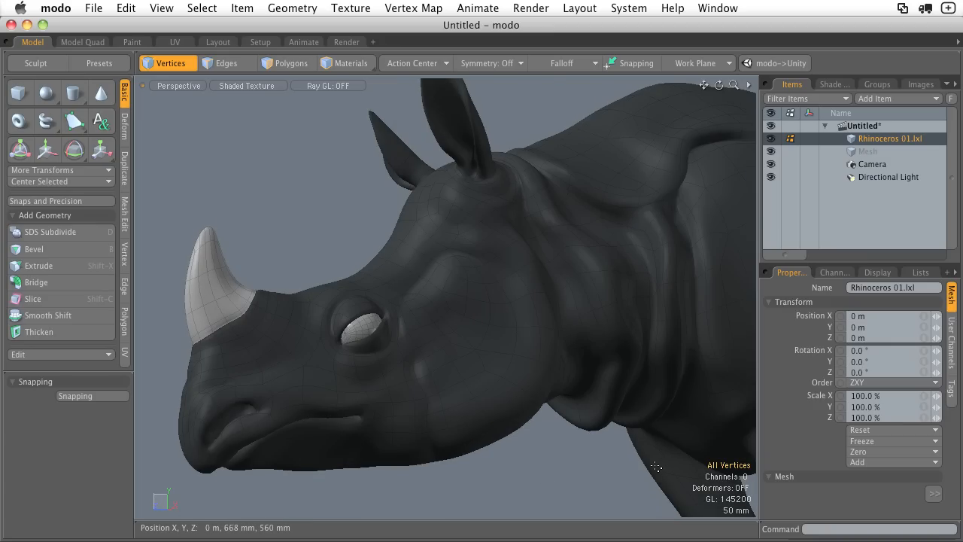
pyautogui.press('Tab')
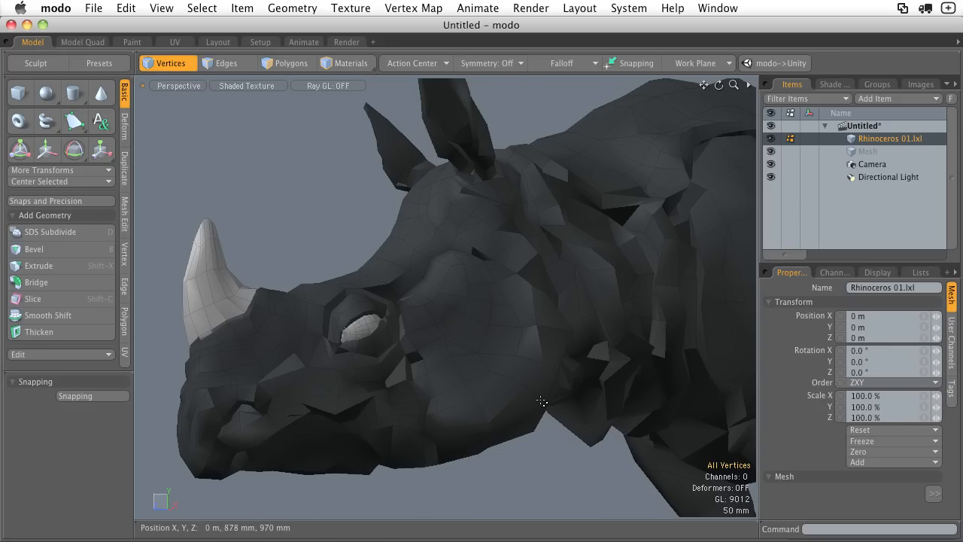
pyautogui.press('Tab')
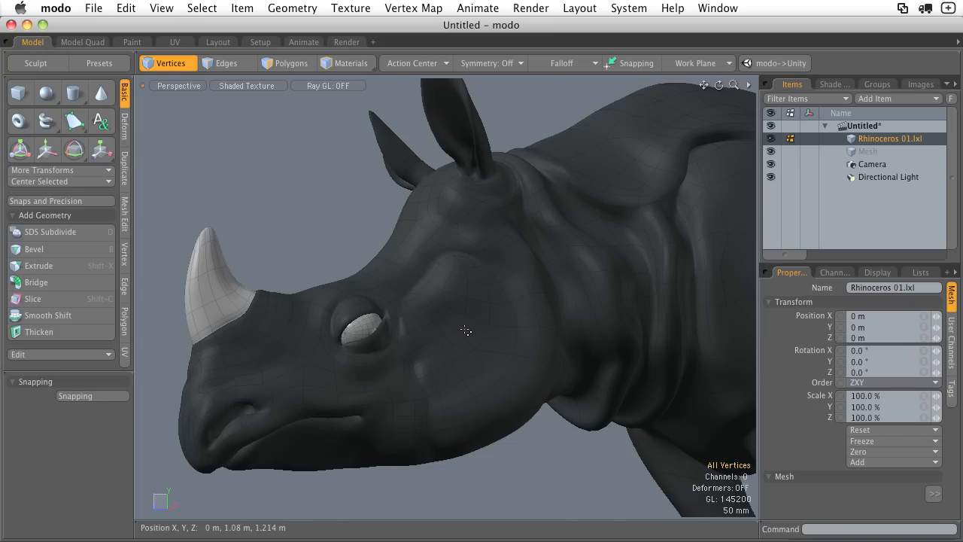
# Turn off subdivision smoothing and examine the whole rhinoceros body as a low-polygon mesh.
pyautogui.keyDown('alt'); pyautogui.moveTo(466, 331); pyautogui.dragTo(570, 294); pyautogui.keyUp('alt')
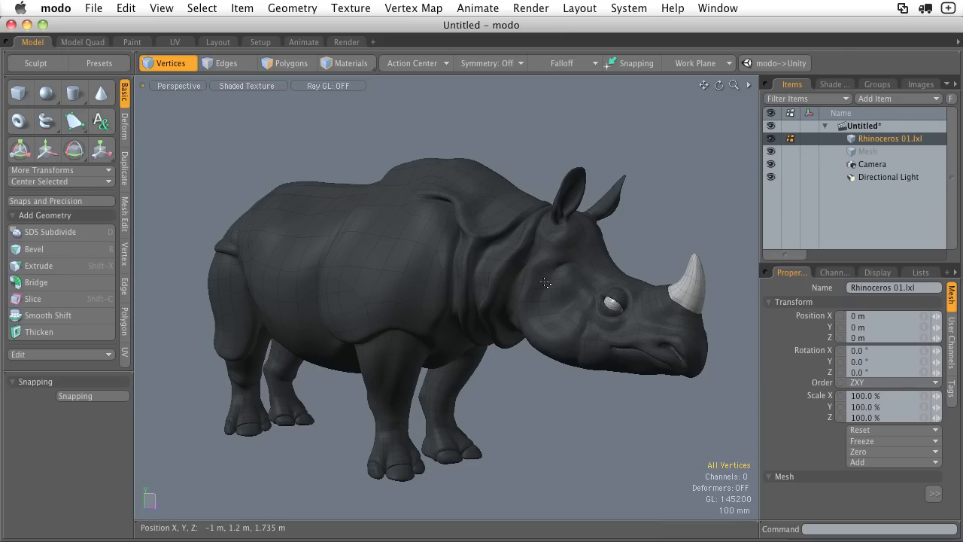
pyautogui.press('Tab')
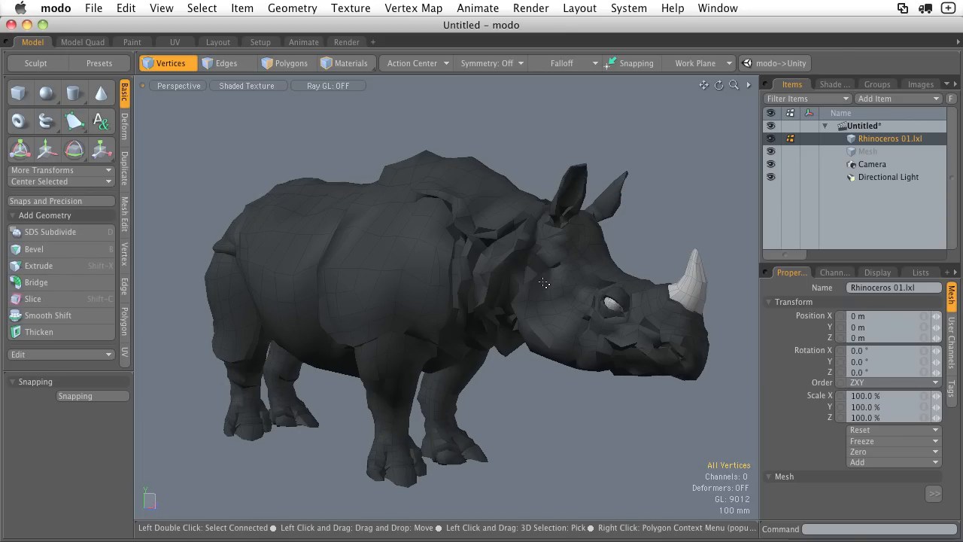
pyautogui.keyDown('alt'); pyautogui.keyDown('shift'); pyautogui.moveTo(544, 283); pyautogui.dragTo(540, 256); pyautogui.keyUp('shift'); pyautogui.keyUp('alt')
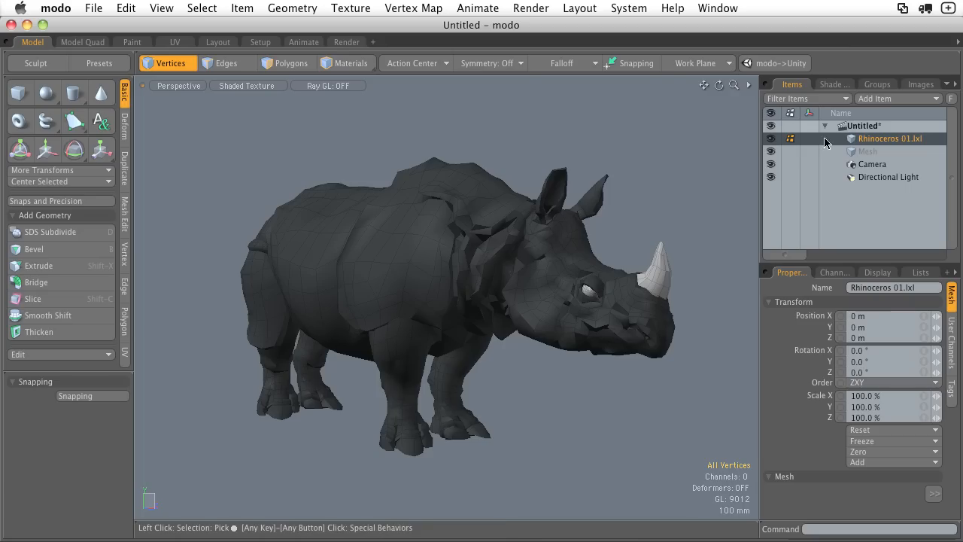
# Delete the Rhinoceros 01.lxl item from the scene and make the empty Mesh item active.
pyautogui.rightClick(852, 141)
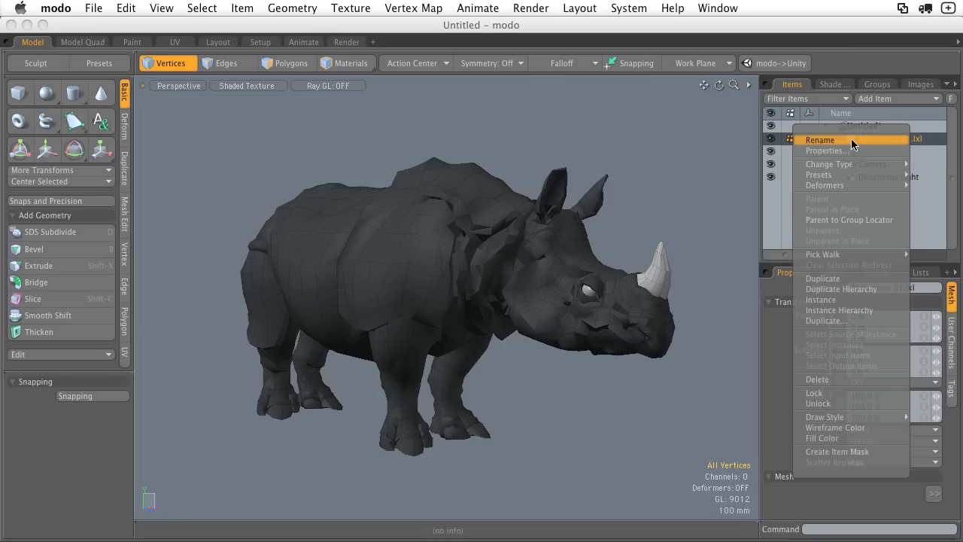
pyautogui.click(841, 380)
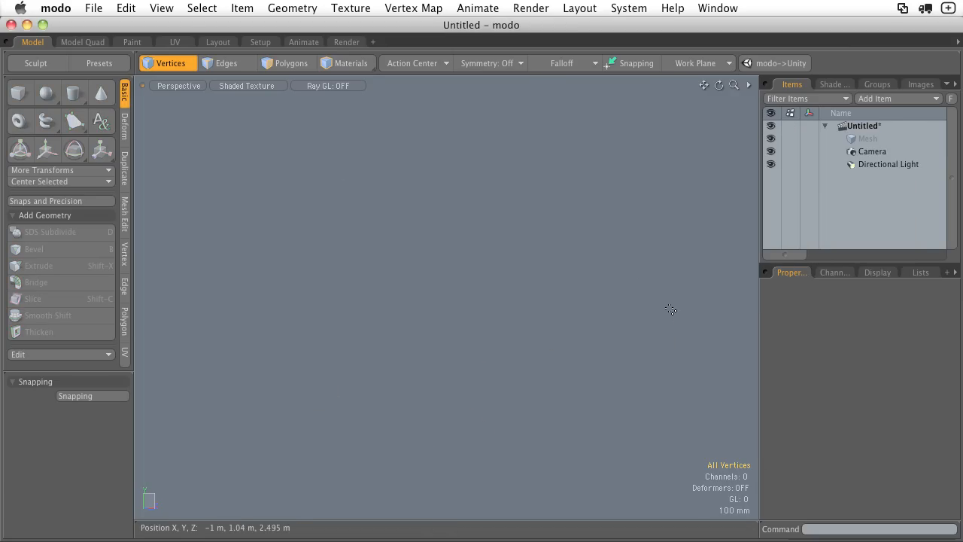
pyautogui.click(869, 138)
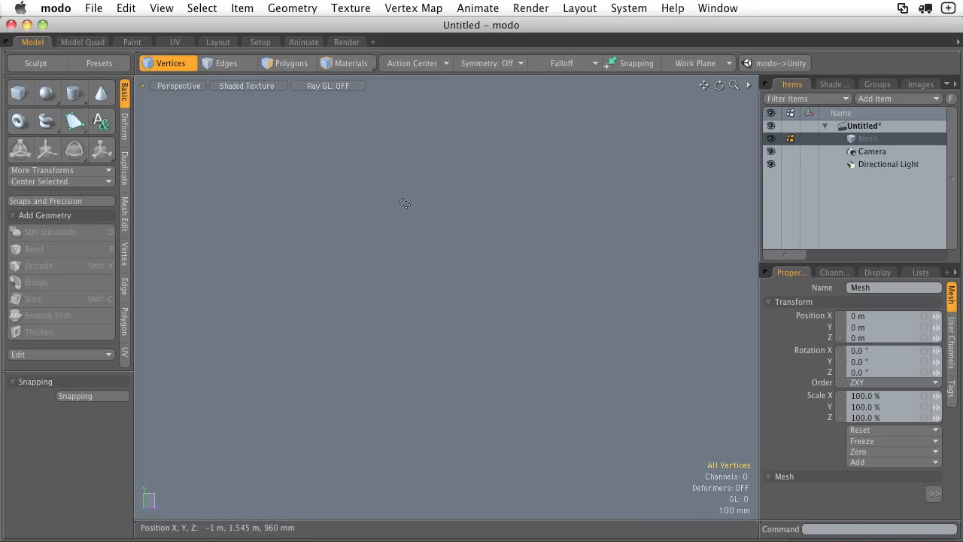
# Turn on Show Work Plane in the perspective view's visibility options and look down onto the plane.
pyautogui.press('o')
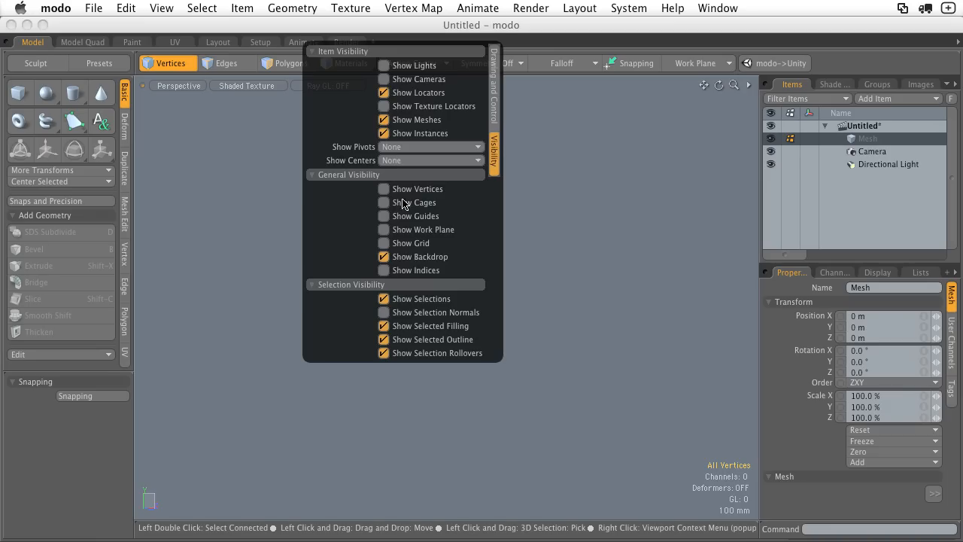
pyautogui.click(423, 230)
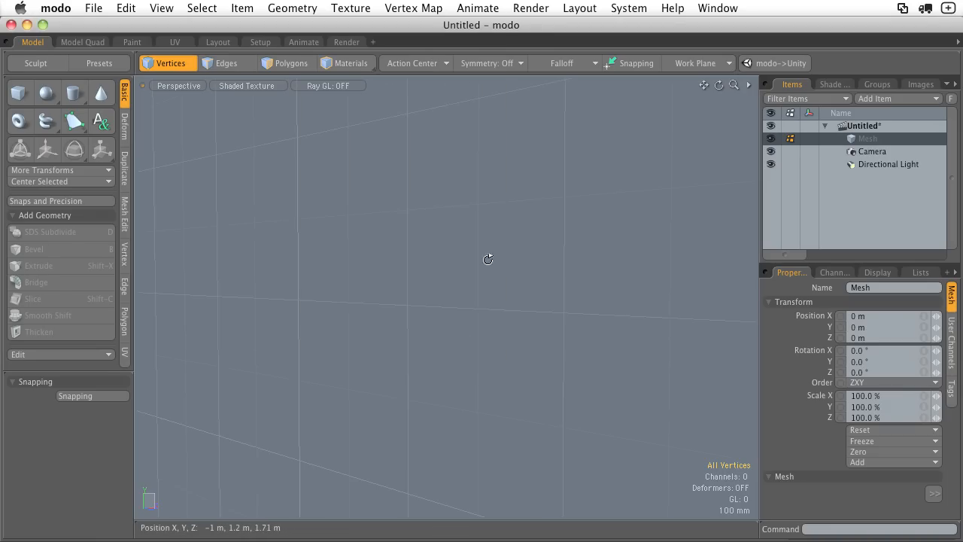
pyautogui.keyDown('alt'); pyautogui.moveTo(490, 258); pyautogui.dragTo(512, 349); pyautogui.keyUp('alt')
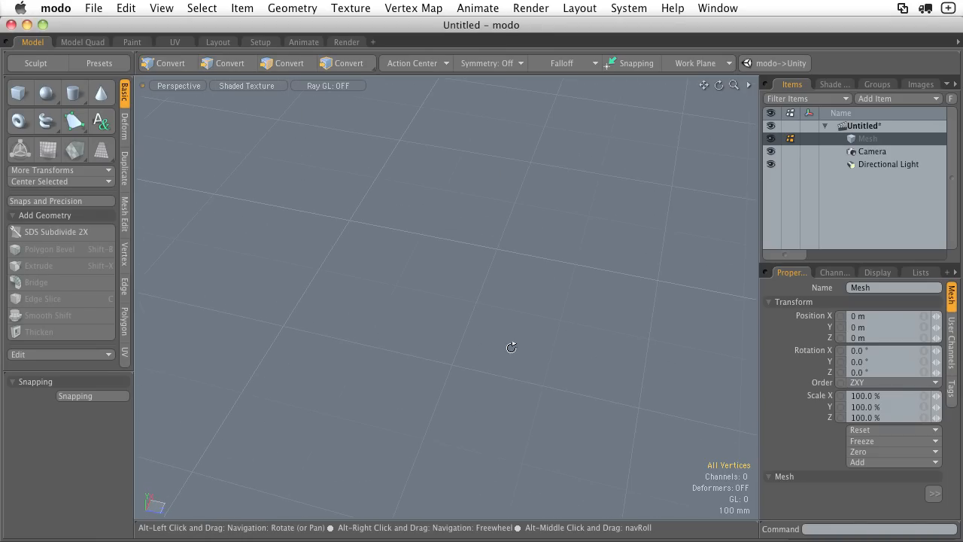
# Create an upright 12-sided cylinder primitive about 2.06 m across and 1.4 m tall, then drop the tool.
pyautogui.click(74, 92)
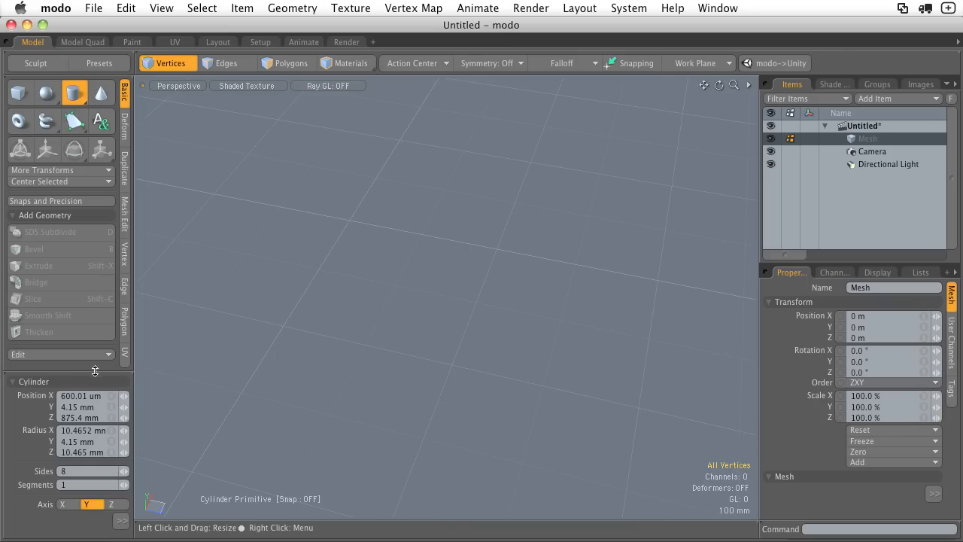
pyautogui.moveTo(96, 371); pyautogui.dragTo(96, 228)
pyautogui.click(72, 329)
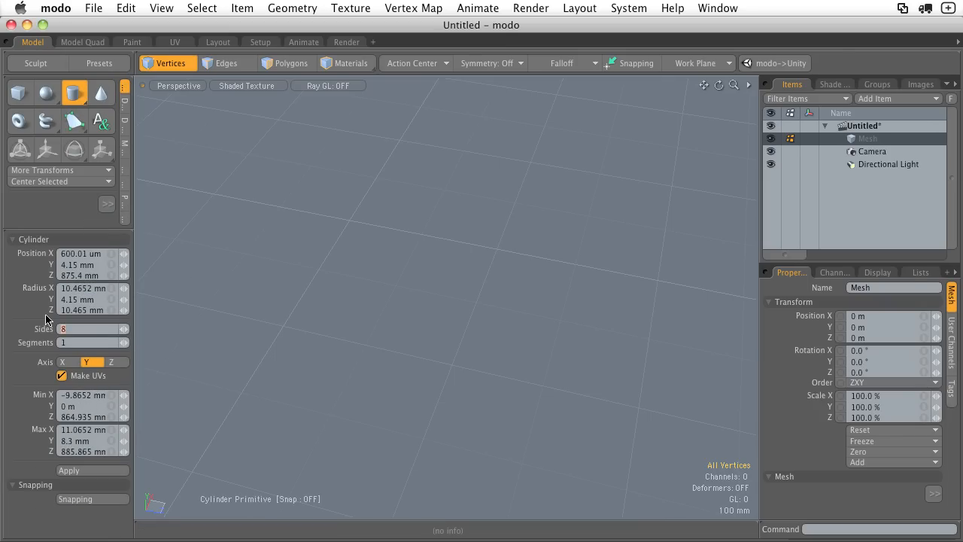
pyautogui.write('12')
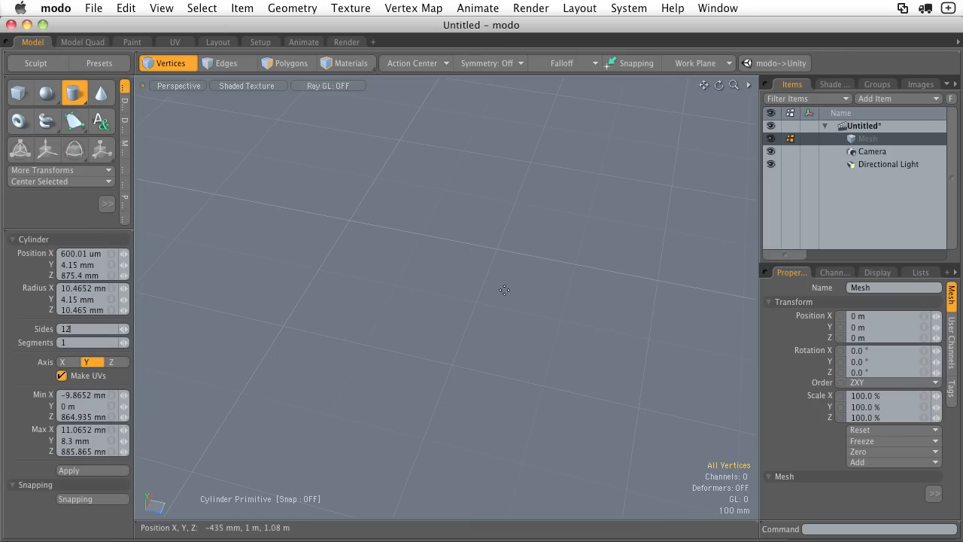
pyautogui.click(457, 265)
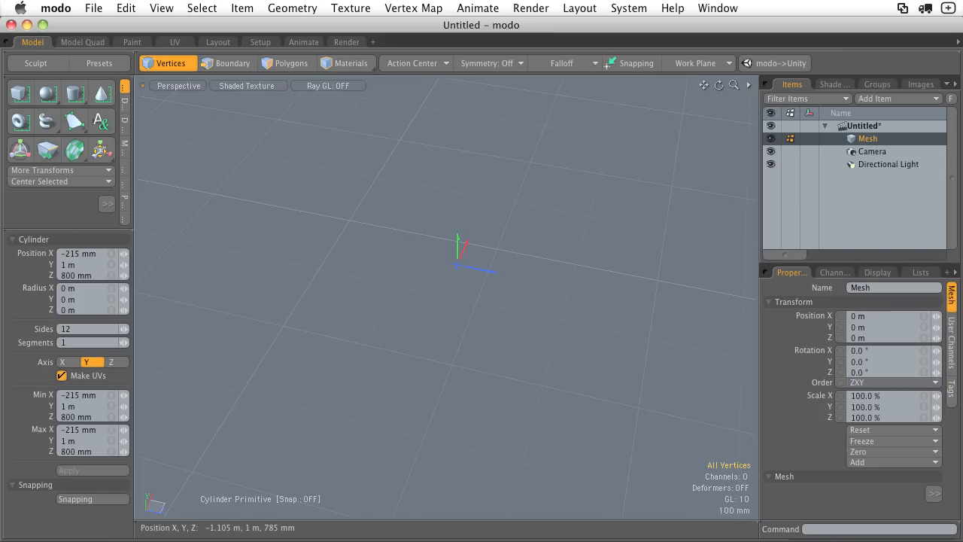
pyautogui.keyDown('ctrl'); pyautogui.moveTo(420, 374); pyautogui.dragTo(569, 369); pyautogui.keyUp('ctrl')
pyautogui.keyDown('alt'); pyautogui.moveTo(439, 328); pyautogui.dragTo(425, 339); pyautogui.keyUp('alt')
pyautogui.moveTo(472, 313); pyautogui.dragTo(469, 201)
pyautogui.moveTo(468, 201)
pyautogui.keyDown('alt'); pyautogui.mouseDown()
pyautogui.moveTo(514, 157)
pyautogui.moveTo(469, 172)
pyautogui.moveTo(470, 227)
pyautogui.moveTo(454, 241)
pyautogui.moveTo(444, 223)
pyautogui.moveTo(467, 218)
pyautogui.mouseUp(); pyautogui.keyUp('alt')
pyautogui.press('q')
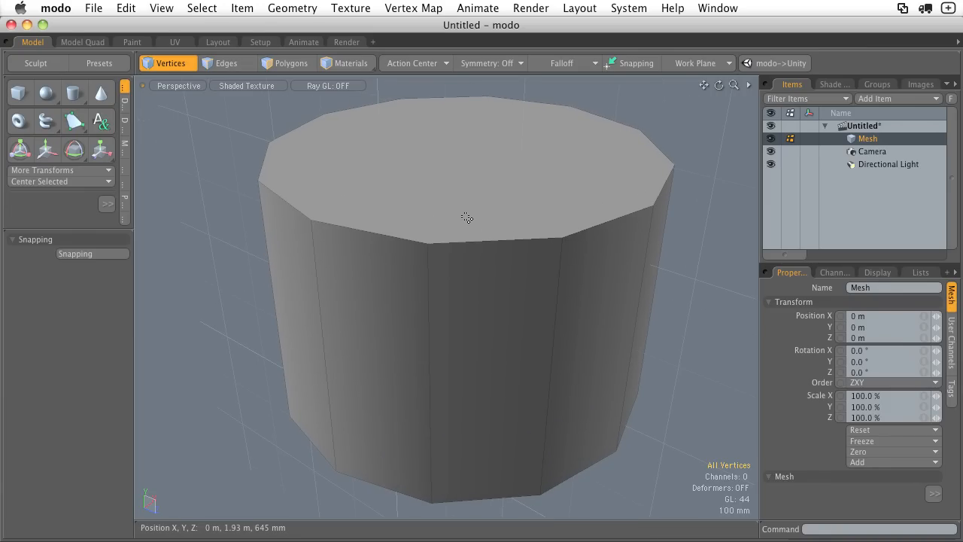
# Switch to polygon selection, examine the cylinder's four-sided side faces and many-sided top, and clear the selection.
pyautogui.press('3')
pyautogui.click(362, 318)
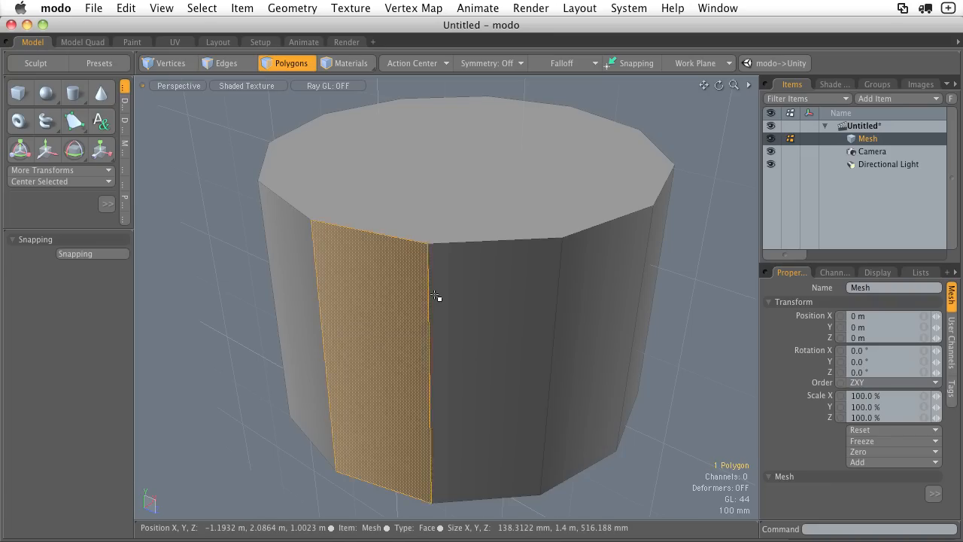
pyautogui.moveTo(435, 295)
pyautogui.mouseDown()
pyautogui.moveTo(574, 293)
pyautogui.moveTo(514, 309)
pyautogui.moveTo(514, 371)
pyautogui.moveTo(469, 361)
pyautogui.mouseUp()
pyautogui.moveTo(469, 361)
pyautogui.keyDown('alt'); pyautogui.mouseDown()
pyautogui.moveTo(471, 344)
pyautogui.moveTo(470, 357)
pyautogui.mouseUp(); pyautogui.keyUp('alt')
pyautogui.click(322, 202)
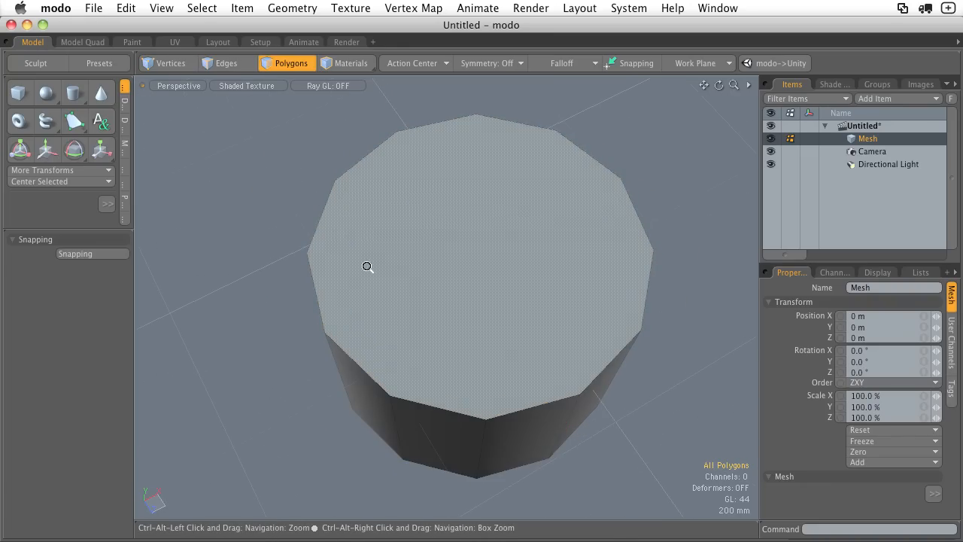
pyautogui.keyDown('ctrl'); pyautogui.keyDown('alt'); pyautogui.moveTo(367, 266); pyautogui.dragTo(327, 193); pyautogui.keyUp('alt'); pyautogui.keyUp('ctrl')
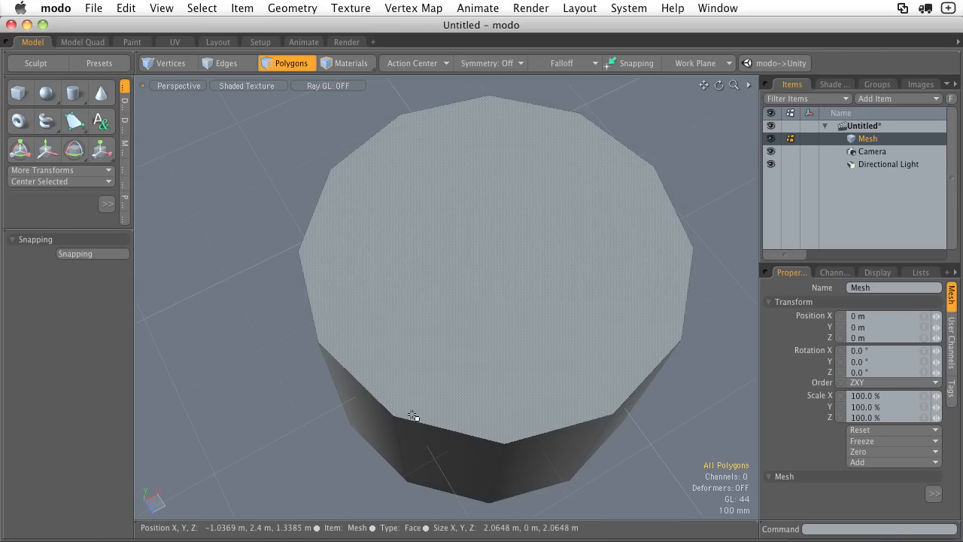
pyautogui.moveTo(451, 430)
pyautogui.keyDown('alt'); pyautogui.mouseDown()
pyautogui.moveTo(559, 297)
pyautogui.moveTo(563, 141)
pyautogui.moveTo(553, 230)
pyautogui.moveTo(640, 254)
pyautogui.moveTo(590, 384)
pyautogui.moveTo(612, 323)
pyautogui.moveTo(505, 284)
pyautogui.mouseUp(); pyautogui.keyUp('alt')
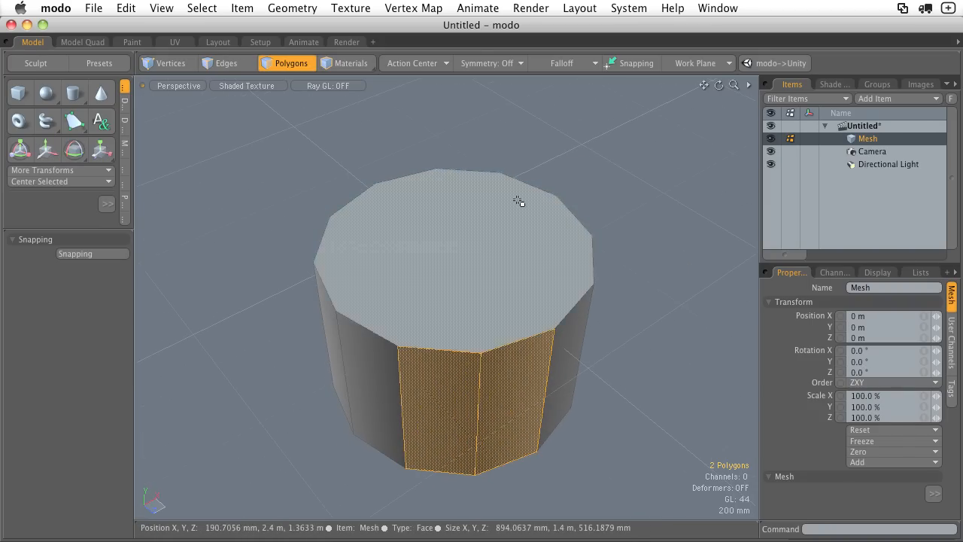
pyautogui.press('Escape')
pyautogui.keyDown('ctrl'); pyautogui.keyDown('alt'); pyautogui.moveTo(437, 220); pyautogui.dragTo(454, 250); pyautogui.keyUp('alt'); pyautogui.keyUp('ctrl')
pyautogui.keyDown('alt'); pyautogui.keyDown('shift'); pyautogui.moveTo(454, 250); pyautogui.dragTo(464, 211); pyautogui.keyUp('shift'); pyautogui.keyUp('alt')
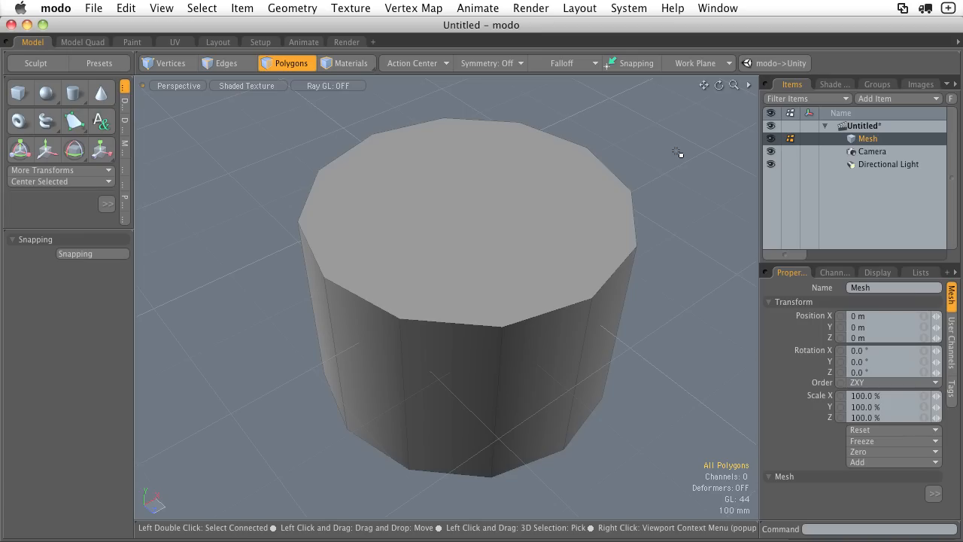
# Try subdivision on a single front side polygon of the cylinder, then turn it off and clear the selection.
pyautogui.click(451, 380)
pyautogui.press('Tab')
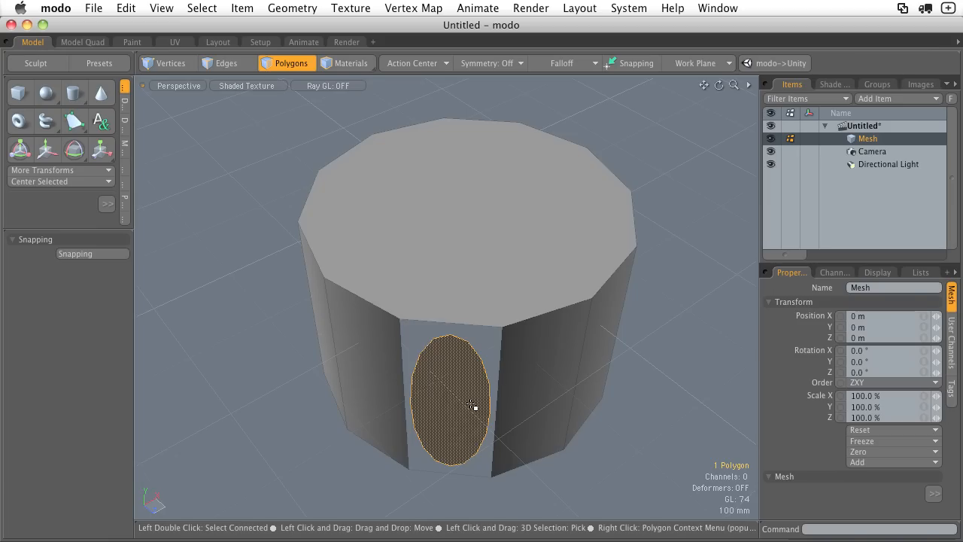
pyautogui.press('Tab')
pyautogui.click(655, 301)
# Apply subdivision to all of the cylinder's polygons, examine the resulting surface from around it, and turn subdivision off again.
pyautogui.doubleClick(560, 323)
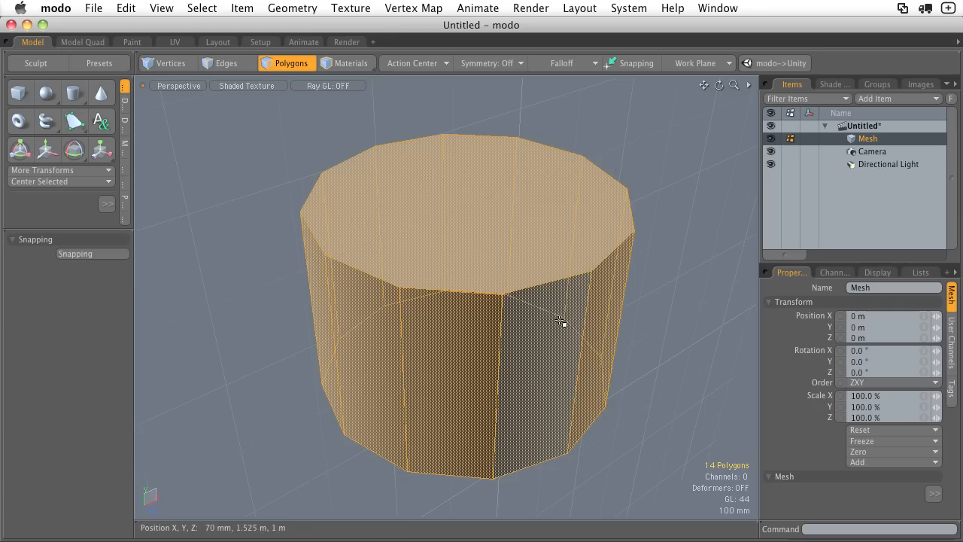
pyautogui.press('Tab')
pyautogui.click(658, 322)
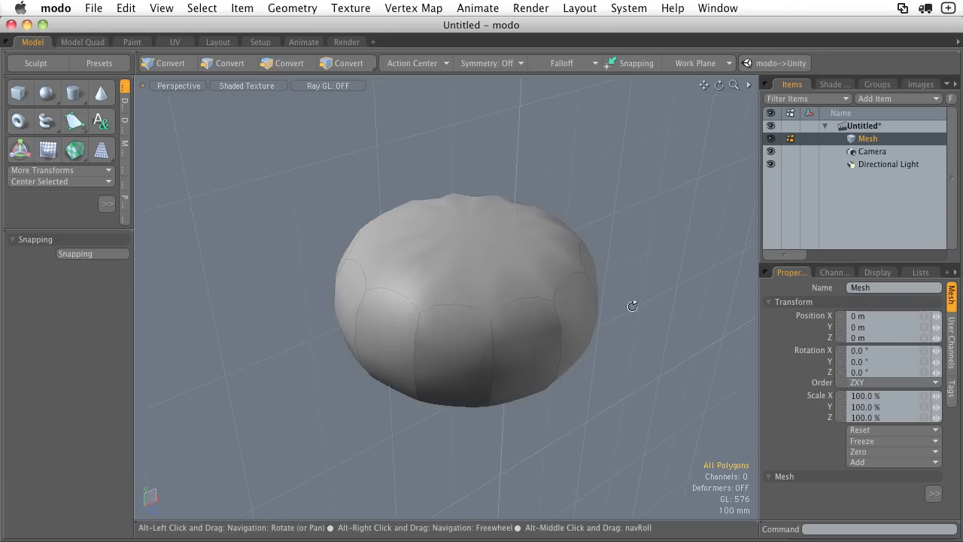
pyautogui.keyDown('alt'); pyautogui.moveTo(632, 305); pyautogui.dragTo(417, 337); pyautogui.keyUp('alt')
pyautogui.click(443, 343)
pyautogui.press('Tab')
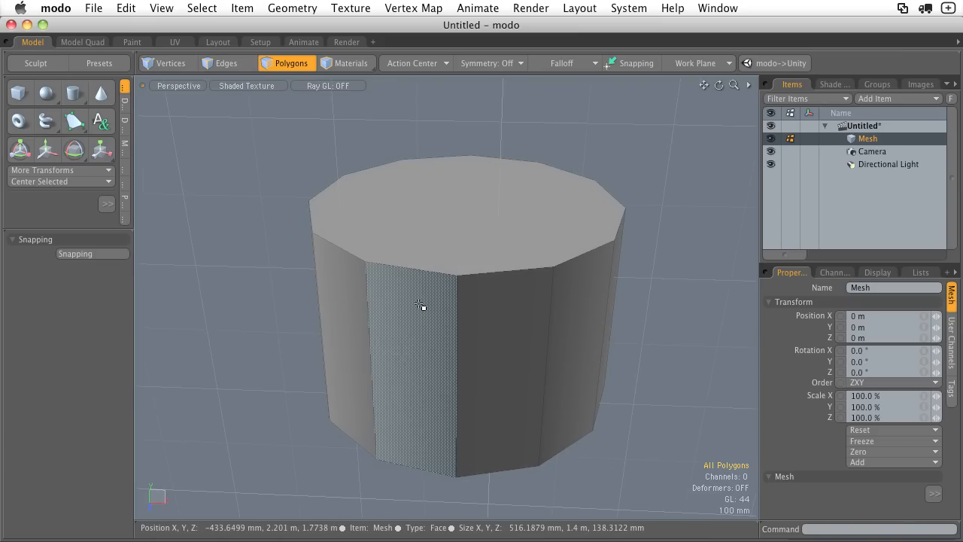
pyautogui.keyDown('alt'); pyautogui.moveTo(435, 295); pyautogui.dragTo(483, 434); pyautogui.keyUp('alt')
pyautogui.click(473, 178)
pyautogui.click(475, 189)
pyautogui.click(483, 434)
pyautogui.keyDown('alt'); pyautogui.moveTo(665, 189); pyautogui.dragTo(662, 283); pyautogui.keyUp('alt')
pyautogui.click(671, 211)
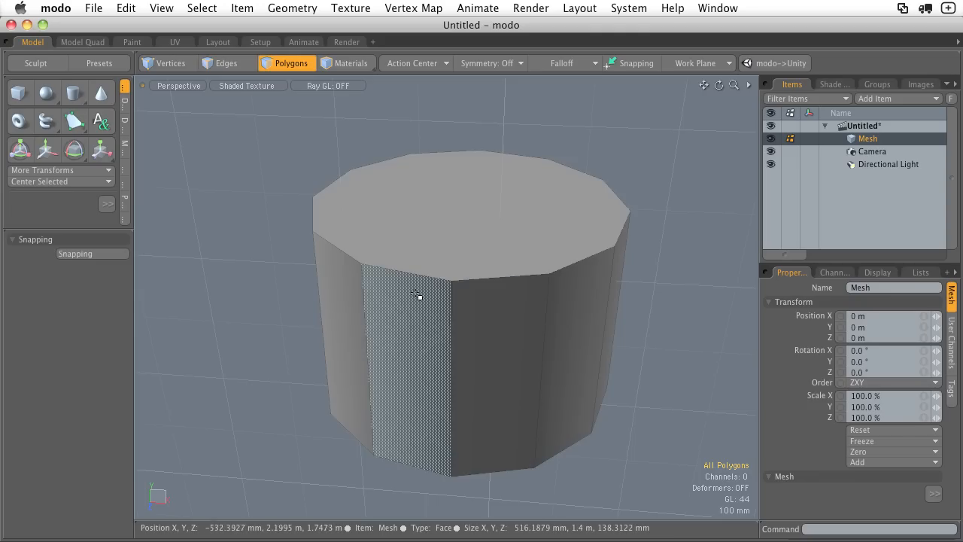
# Select the cylinder's large top polygon together with one adjoining four-sided side polygon.
pyautogui.keyDown('alt'); pyautogui.moveTo(422, 297); pyautogui.dragTo(372, 257); pyautogui.keyUp('alt')
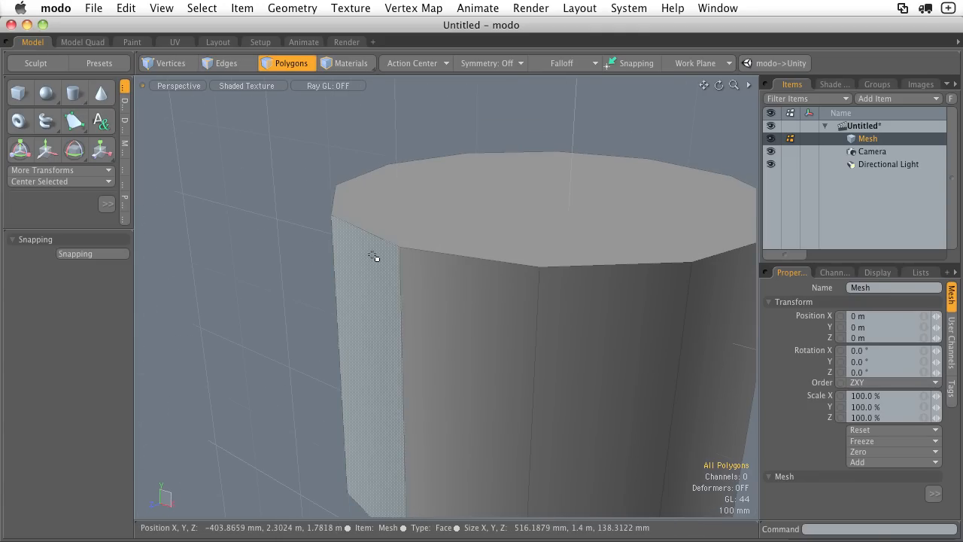
pyautogui.click(439, 206)
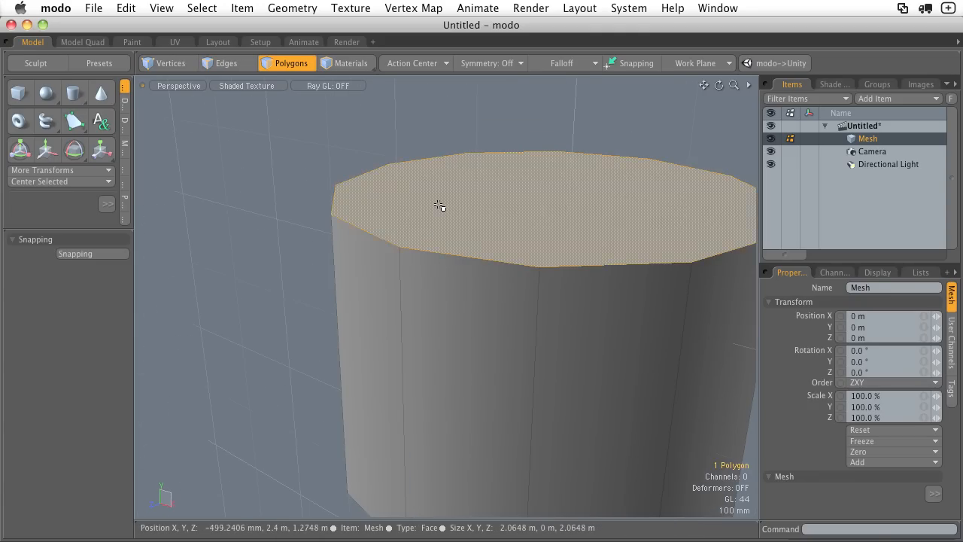
pyautogui.keyDown('shift'); pyautogui.click(380, 355); pyautogui.keyUp('shift')
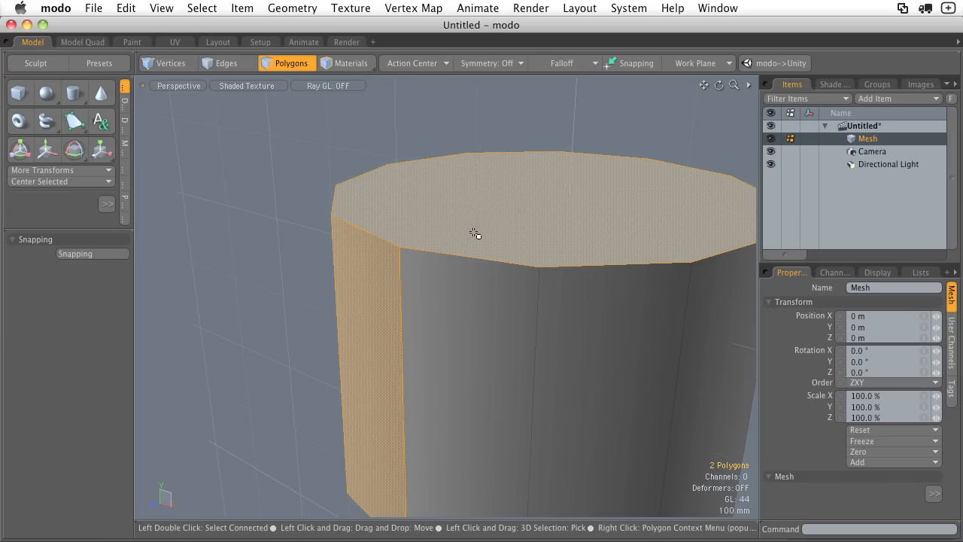
# Clear the selection, apply subdivision to the whole cylinder, examine how its corners round off, and turn subdivision off again.
pyautogui.click(387, 144)
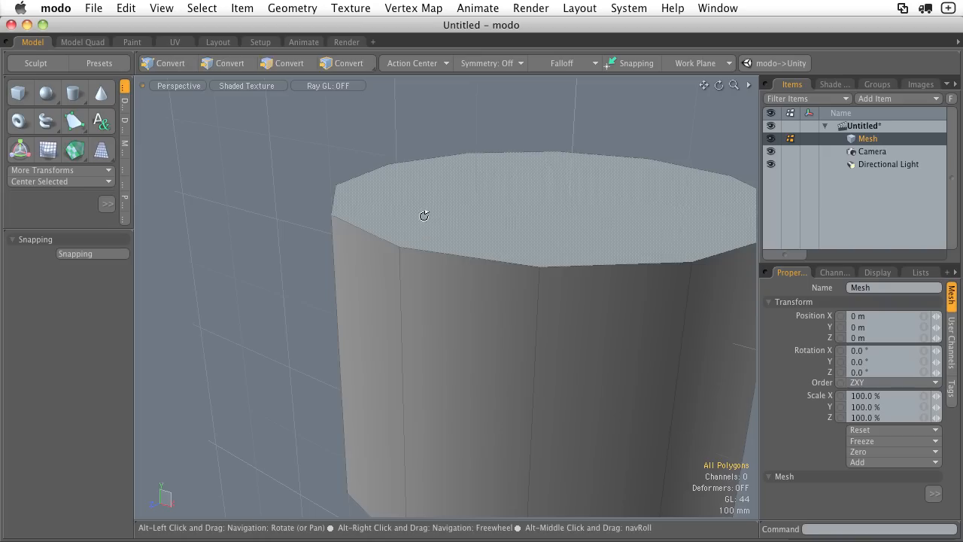
pyautogui.scroll(-5, 424, 216)
pyautogui.press('Tab')
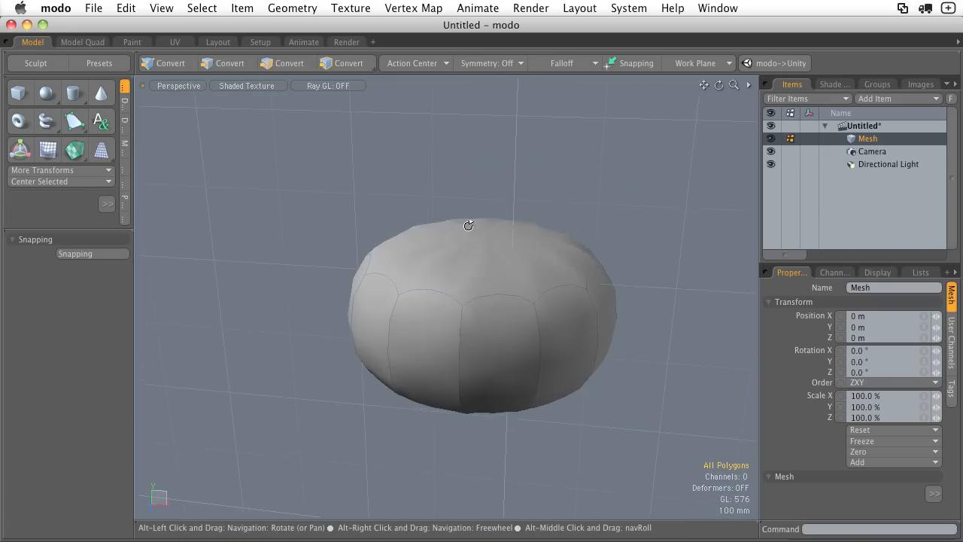
pyautogui.moveTo(468, 225)
pyautogui.keyDown('alt'); pyautogui.mouseDown()
pyautogui.moveTo(484, 196)
pyautogui.moveTo(489, 317)
pyautogui.moveTo(555, 297)
pyautogui.moveTo(583, 316)
pyautogui.moveTo(494, 335)
pyautogui.mouseUp(); pyautogui.keyUp('alt')
pyautogui.click(494, 337)
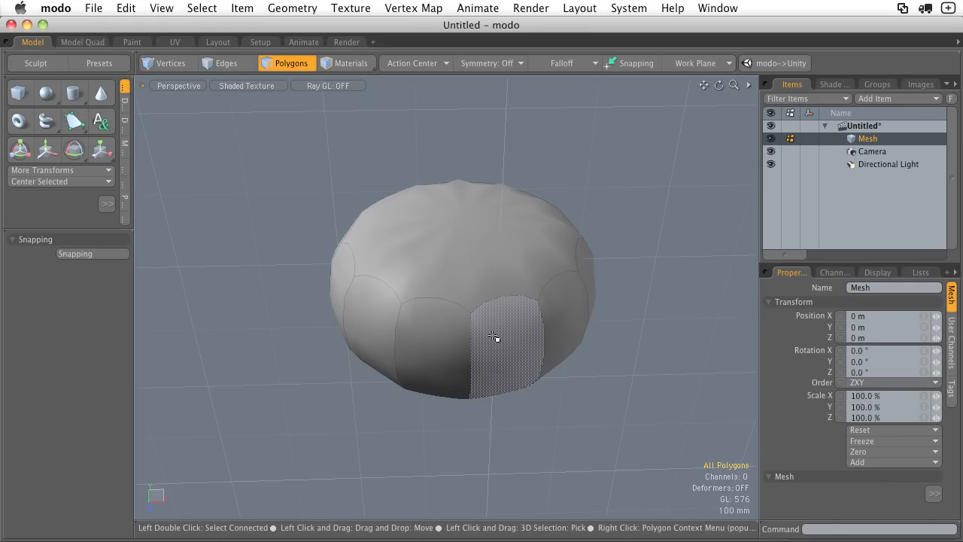
pyautogui.click(584, 159)
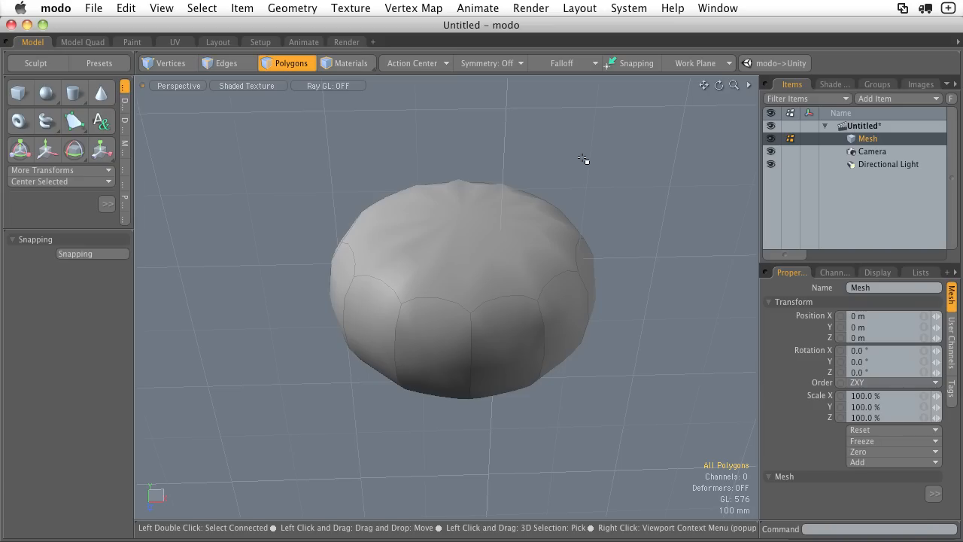
pyautogui.press('Tab')
# Select the cylinder's side polygons and its top polygon in turn to examine the sharp rim where they meet.
pyautogui.keyDown('alt'); pyautogui.moveTo(507, 215); pyautogui.dragTo(454, 276); pyautogui.keyUp('alt')
pyautogui.click(353, 273)
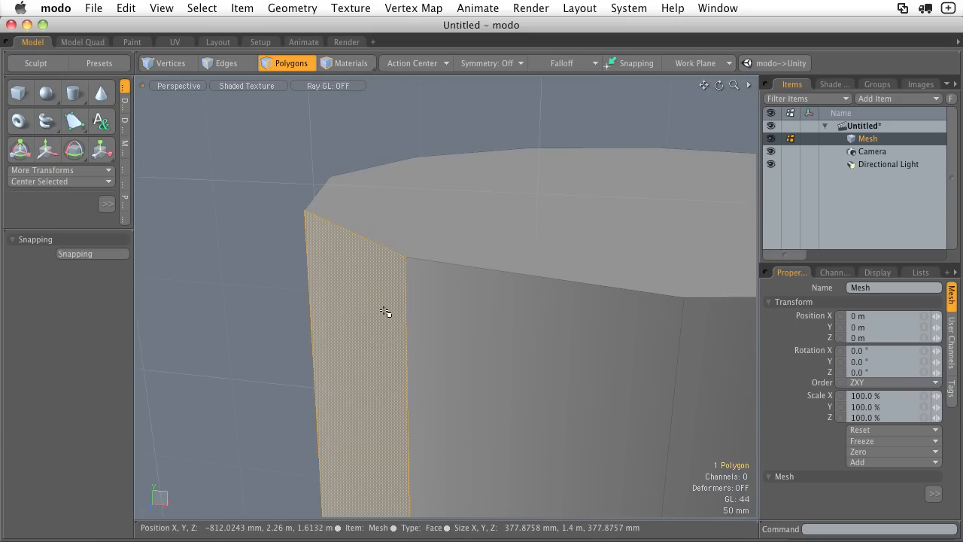
pyautogui.click(477, 205)
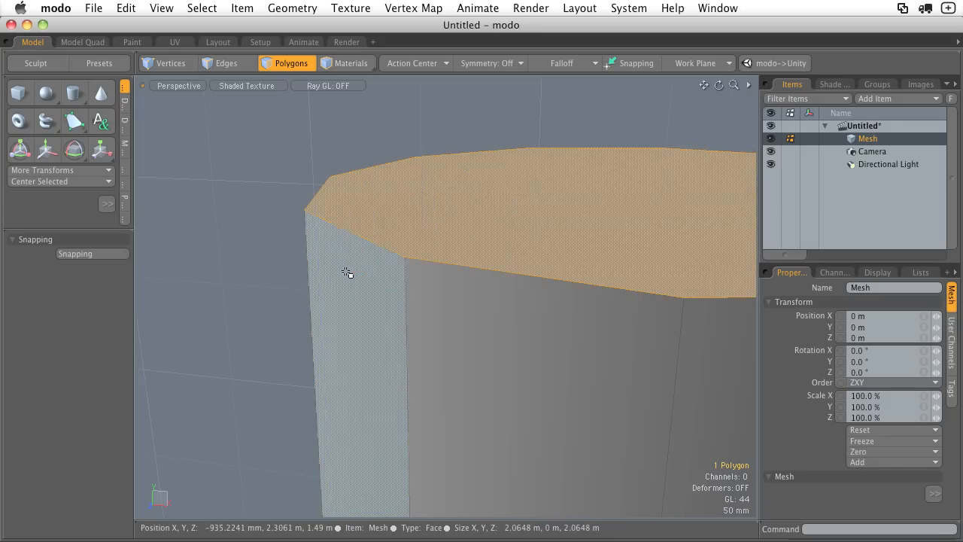
pyautogui.moveTo(347, 272); pyautogui.dragTo(392, 222)
pyautogui.moveTo(331, 251); pyautogui.dragTo(458, 299)
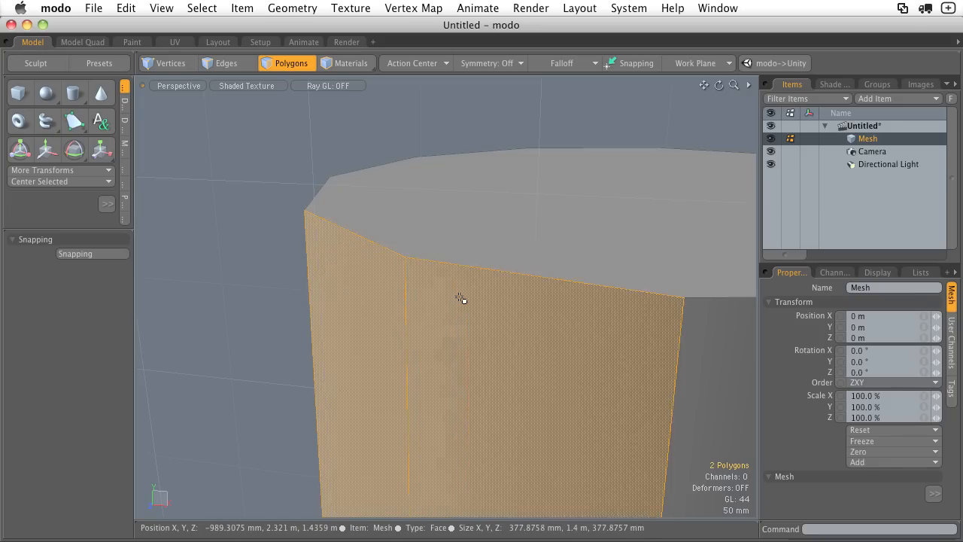
pyautogui.click(596, 183)
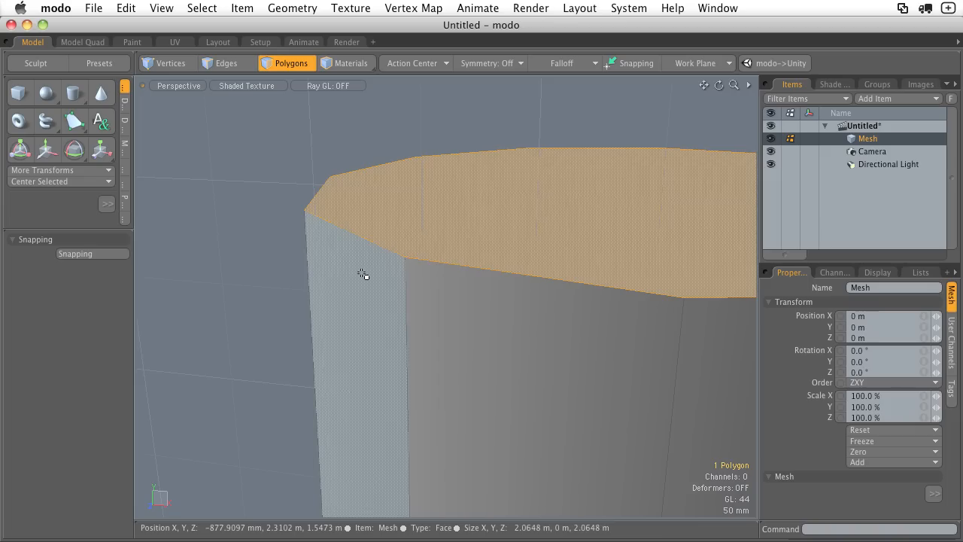
# Select two adjacent side polygons and cut a single Loop Slice around the cylinder near its top, at 93%.
pyautogui.moveTo(369, 276)
pyautogui.mouseDown()
pyautogui.moveTo(484, 301)
pyautogui.moveTo(404, 252)
pyautogui.moveTo(428, 319)
pyautogui.moveTo(472, 288)
pyautogui.moveTo(293, 178)
pyautogui.mouseUp()
pyautogui.moveTo(62, 233); pyautogui.dragTo(72, 343)
pyautogui.click(125, 203)
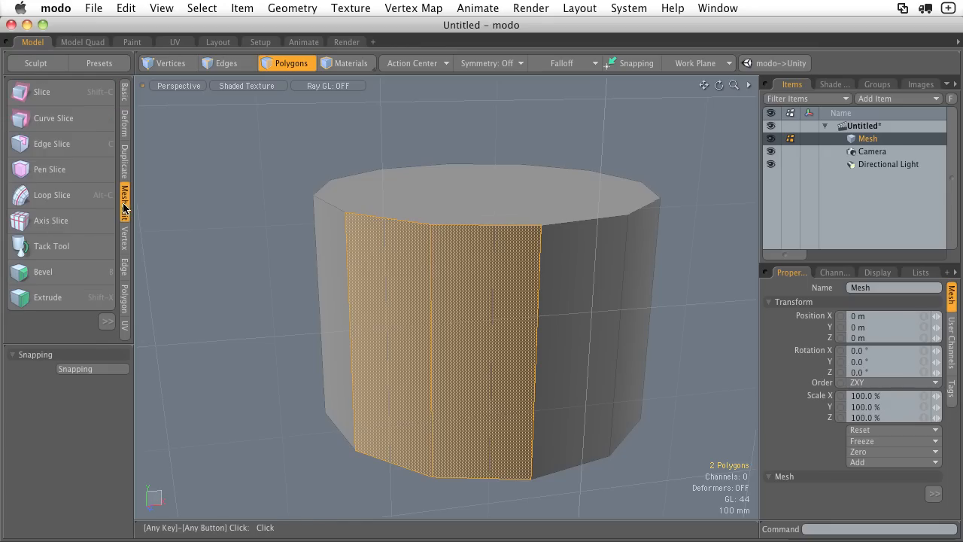
pyautogui.click(79, 197)
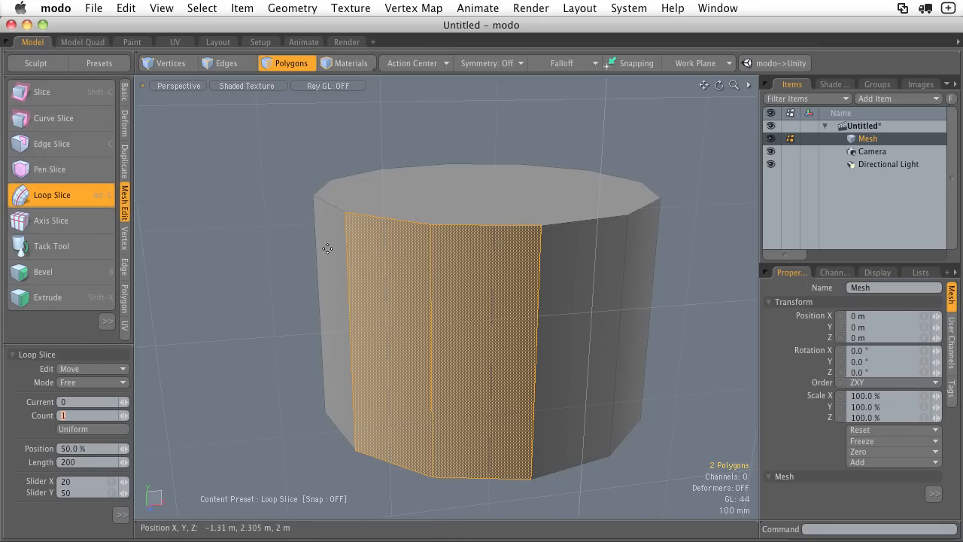
pyautogui.moveTo(418, 322); pyautogui.dragTo(455, 322)
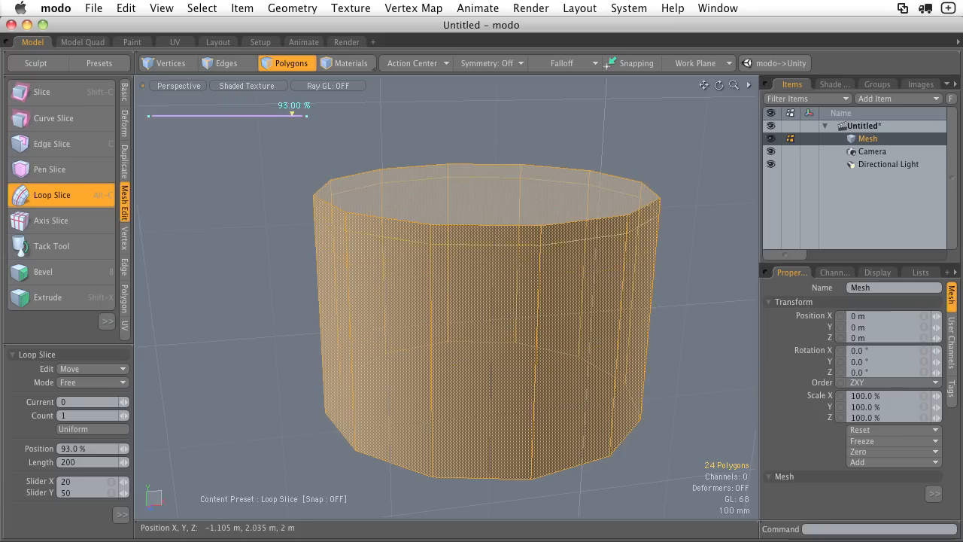
# Compare loop slice positions near the top rim, set the position to 98%, finish the slice and clear the selection.
pyautogui.moveTo(403, 322); pyautogui.dragTo(369, 322)
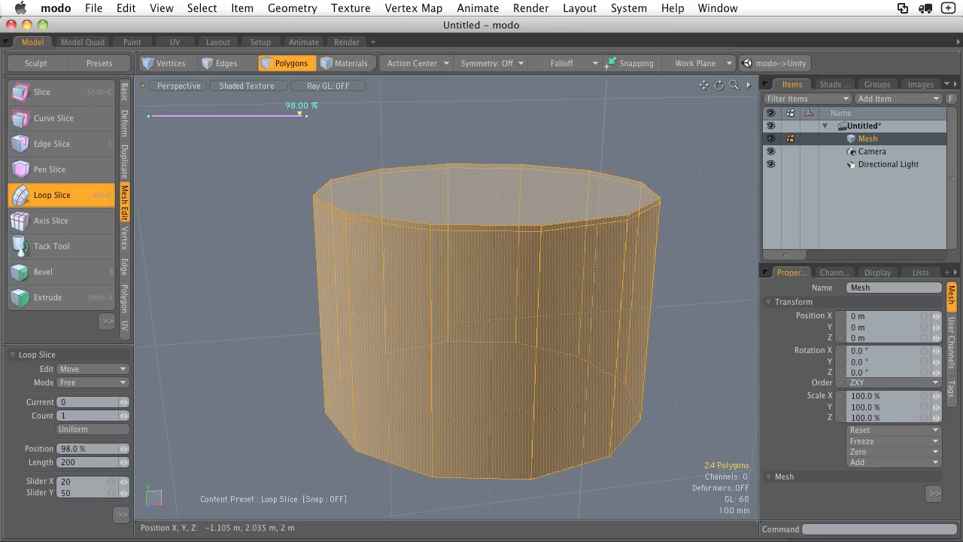
pyautogui.keyDown('alt'); pyautogui.keyDown('shift'); pyautogui.moveTo(373, 277); pyautogui.dragTo(326, 327); pyautogui.keyUp('shift'); pyautogui.keyUp('alt')
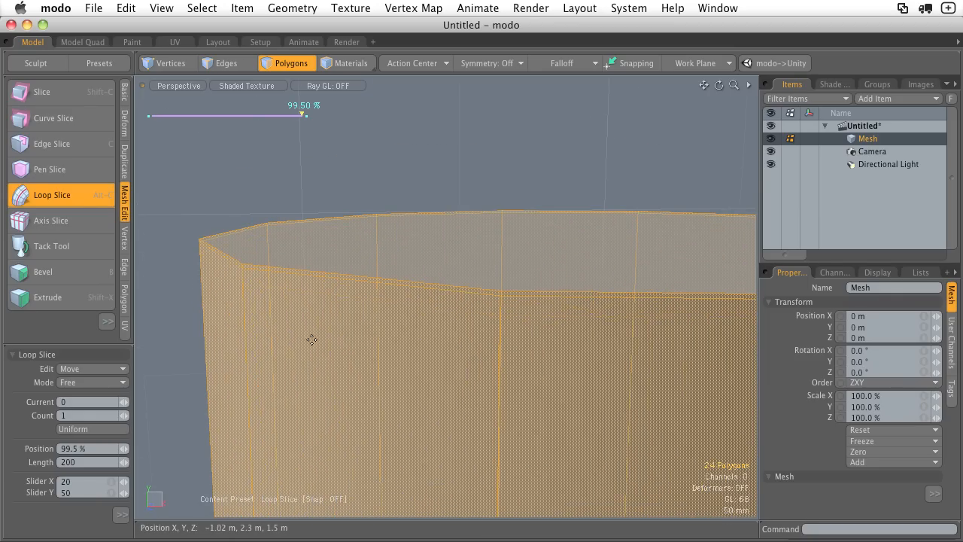
pyautogui.moveTo(297, 115); pyautogui.dragTo(300, 115)
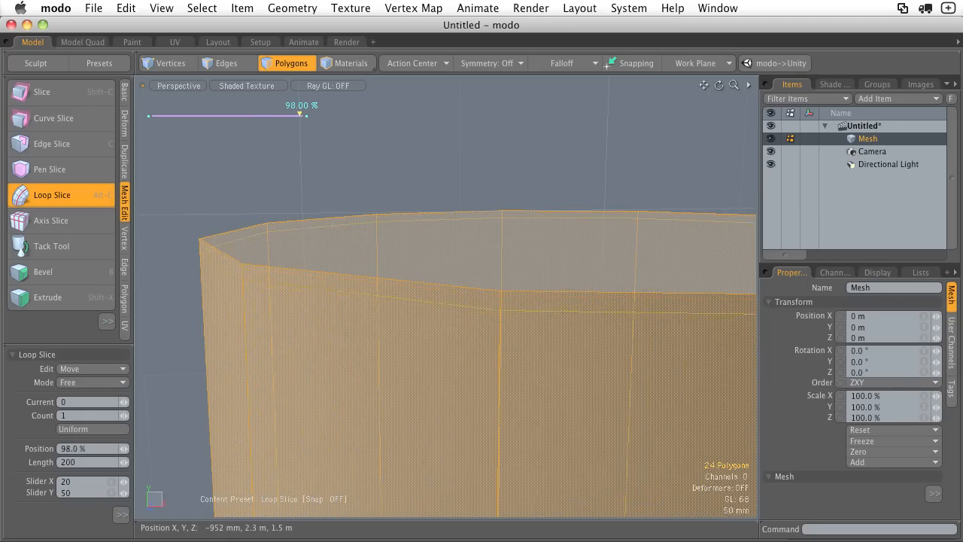
pyautogui.press('q')
pyautogui.press('Escape')
# Select the new edge loop below the top rim to examine it, clear it, and return to polygon selection.
pyautogui.keyDown('alt'); pyautogui.moveTo(243, 249); pyautogui.dragTo(339, 279); pyautogui.keyUp('alt')
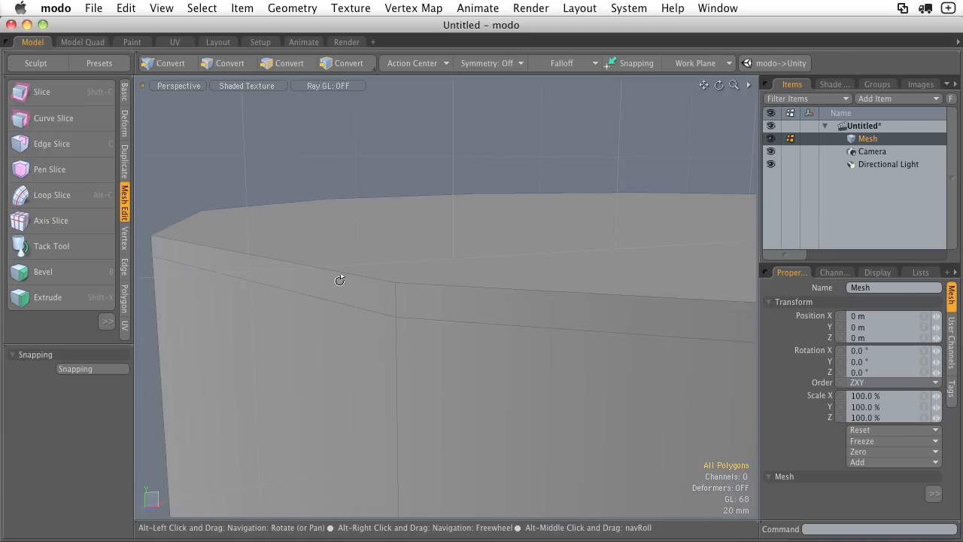
pyautogui.keyDown('ctrl'); pyautogui.keyDown('alt'); pyautogui.moveTo(268, 301); pyautogui.dragTo(248, 317); pyautogui.keyUp('alt'); pyautogui.keyUp('ctrl')
pyautogui.press('3')
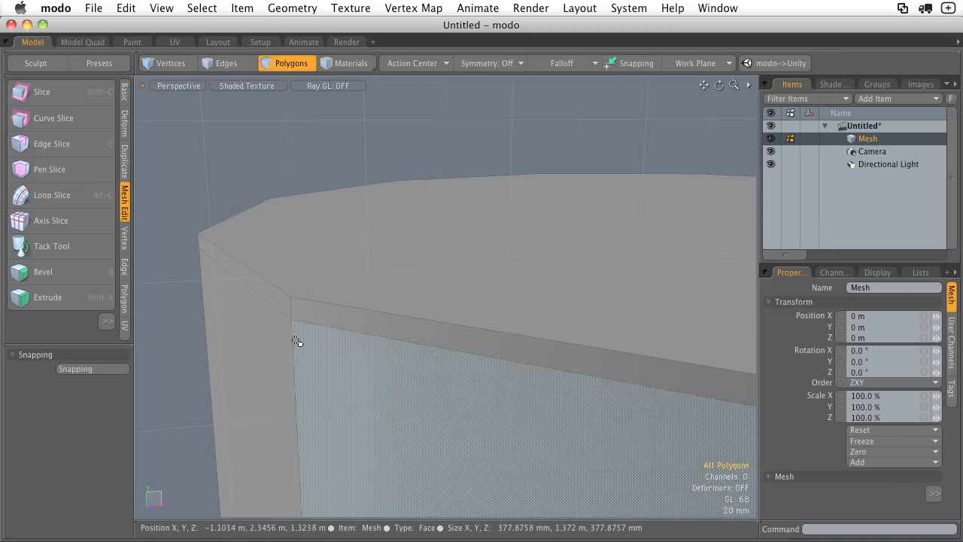
pyautogui.press('2')
pyautogui.doubleClick(259, 311)
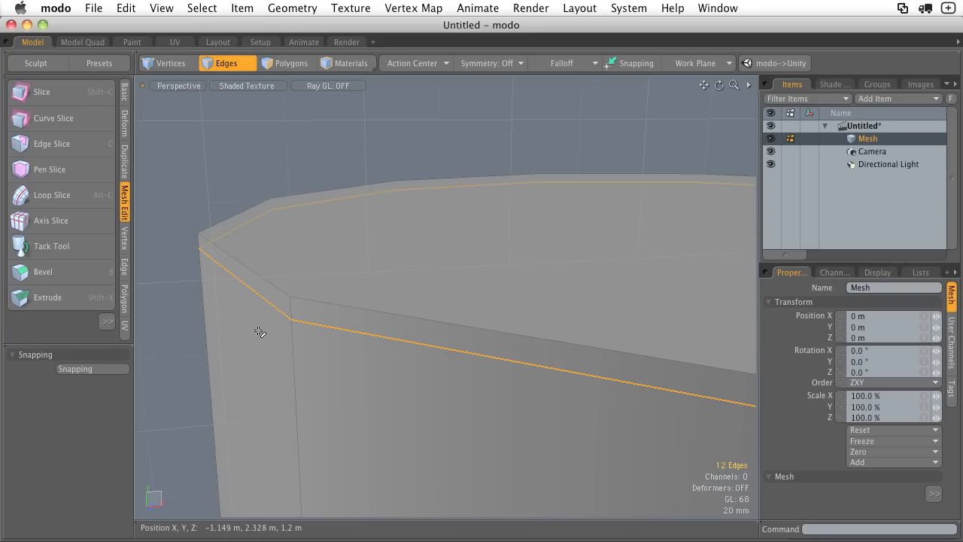
pyautogui.press('Escape')
pyautogui.doubleClick(272, 314)
pyautogui.press('Escape')
pyautogui.click(289, 65)
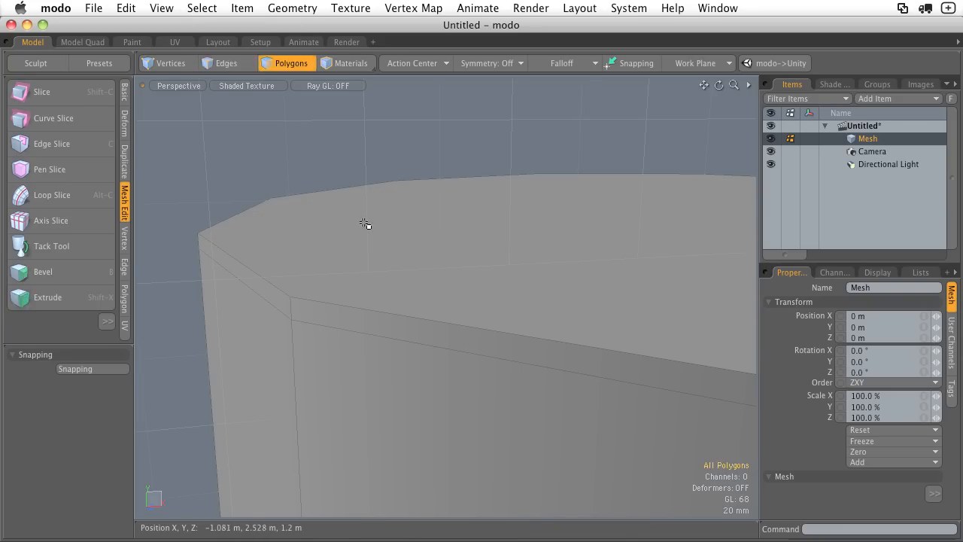
# Bevel the cylinder's top polygon with an inset of about 27 mm and no shift, and clear the selection.
pyautogui.keyDown('ctrl'); pyautogui.keyDown('alt'); pyautogui.moveTo(468, 261); pyautogui.dragTo(376, 289); pyautogui.keyUp('alt'); pyautogui.keyUp('ctrl')
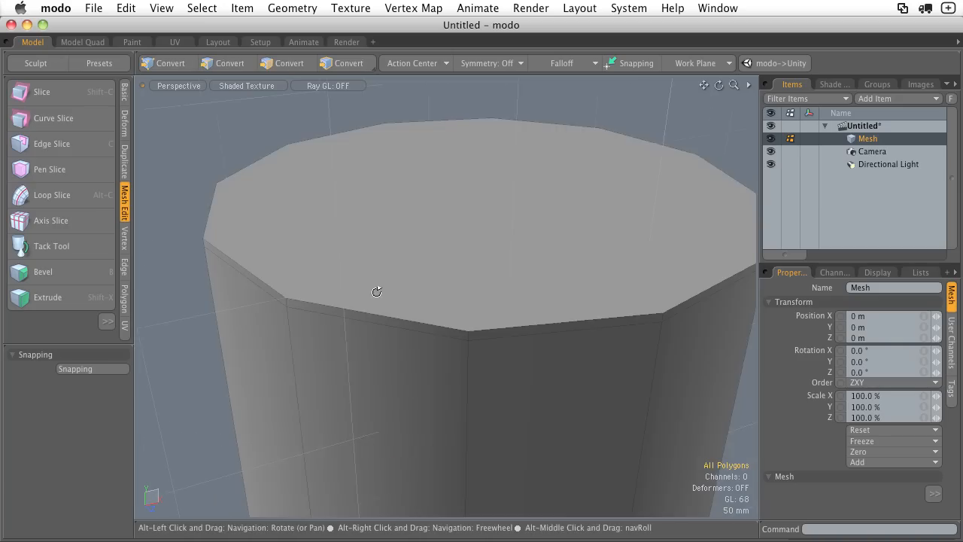
pyautogui.click(445, 260)
pyautogui.keyDown('ctrl'); pyautogui.keyDown('alt'); pyautogui.moveTo(445, 262); pyautogui.dragTo(428, 290); pyautogui.keyUp('alt'); pyautogui.keyUp('ctrl')
pyautogui.keyDown('alt'); pyautogui.keyDown('shift'); pyautogui.moveTo(429, 292); pyautogui.dragTo(446, 264); pyautogui.keyUp('shift'); pyautogui.keyUp('alt')
pyautogui.press('b')
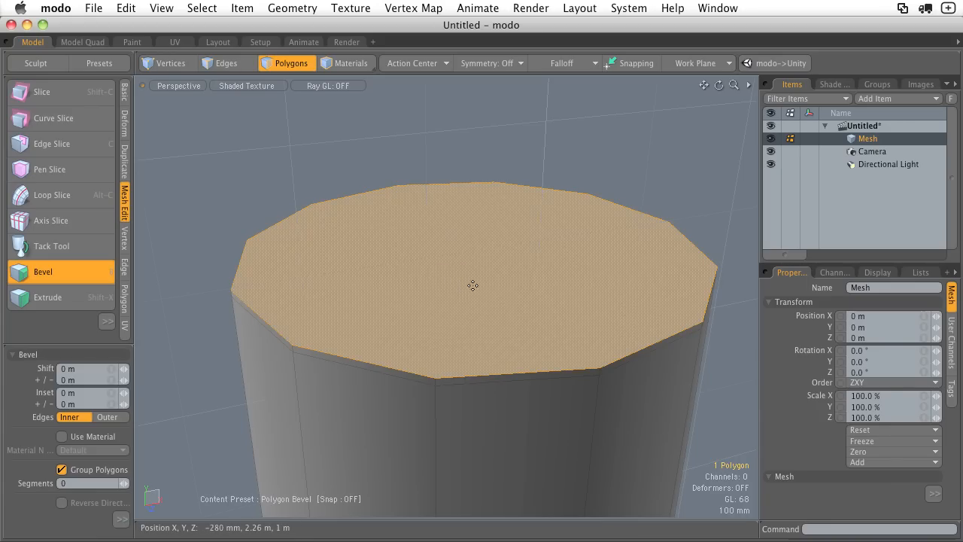
pyautogui.moveTo(530, 242); pyautogui.dragTo(533, 242)
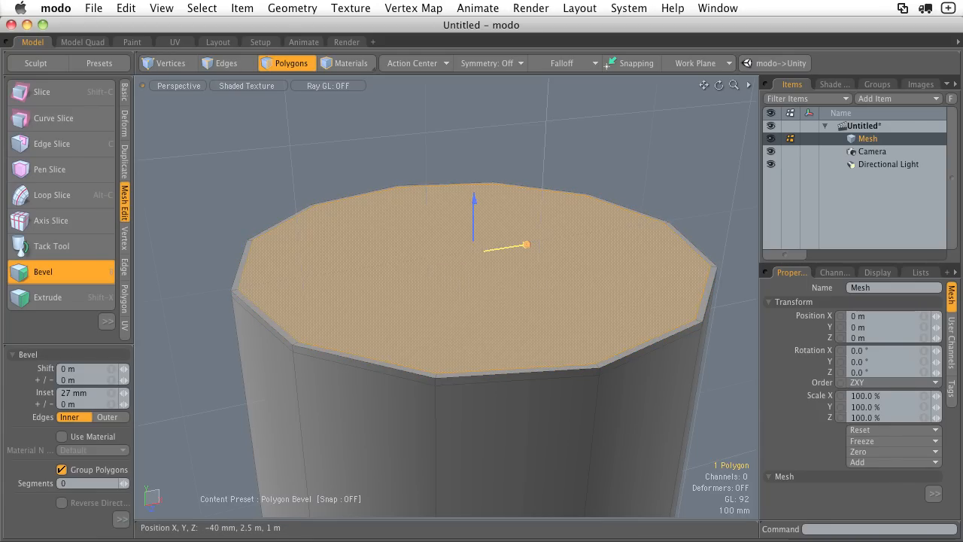
pyautogui.press('space')
pyautogui.click(292, 209)
# Select a large side polygon and the inset top polygon to examine the narrow strips between them, and clear the selection.
pyautogui.moveTo(281, 231)
pyautogui.keyDown('ctrl'); pyautogui.keyDown('alt'); pyautogui.mouseDown()
pyautogui.moveTo(452, 227)
pyautogui.moveTo(377, 303)
pyautogui.moveTo(276, 273)
pyautogui.moveTo(346, 296)
pyautogui.moveTo(353, 271)
pyautogui.moveTo(383, 261)
pyautogui.moveTo(344, 311)
pyautogui.moveTo(295, 328)
pyautogui.moveTo(244, 273)
pyautogui.mouseUp(); pyautogui.keyUp('alt'); pyautogui.keyUp('ctrl')
pyautogui.click(347, 297)
pyautogui.click(354, 315)
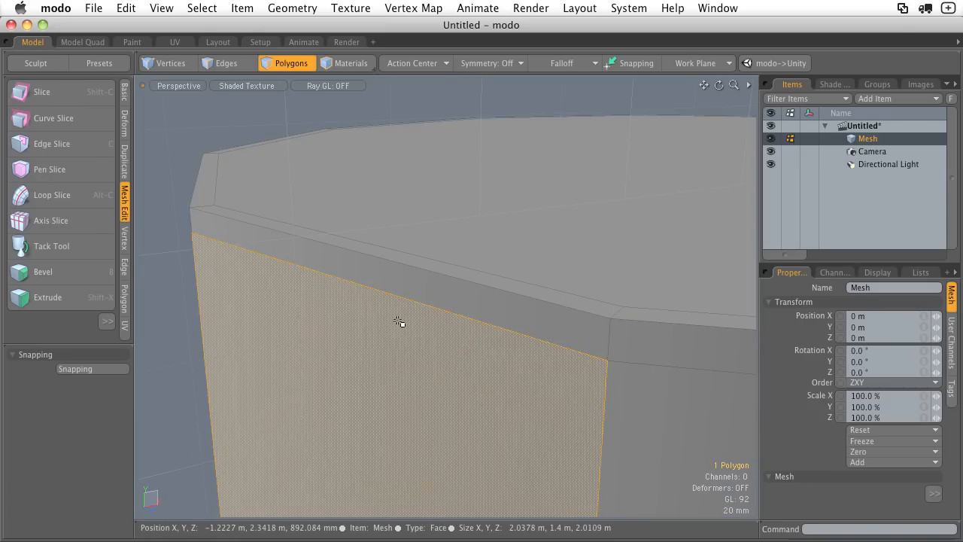
pyautogui.keyDown('shift'); pyautogui.click(491, 219); pyautogui.keyUp('shift')
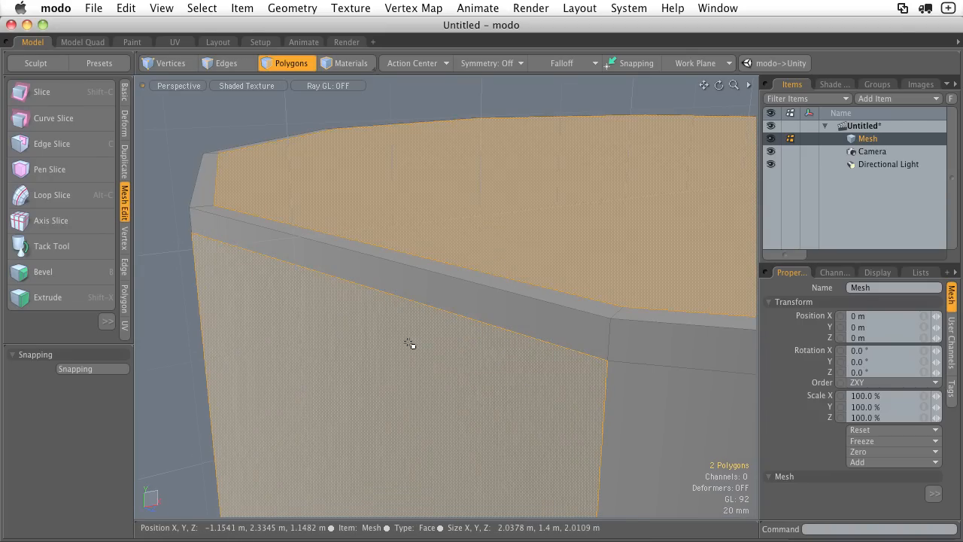
pyautogui.click(196, 129)
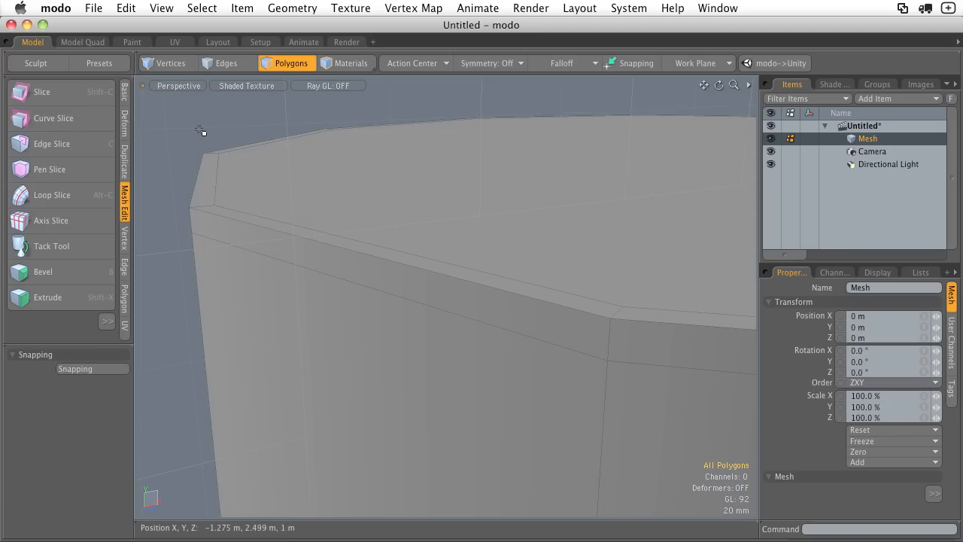
# Switch to edge selection, select the two edge loops on either side of the top rim to examine them, and clear them.
pyautogui.click(226, 65)
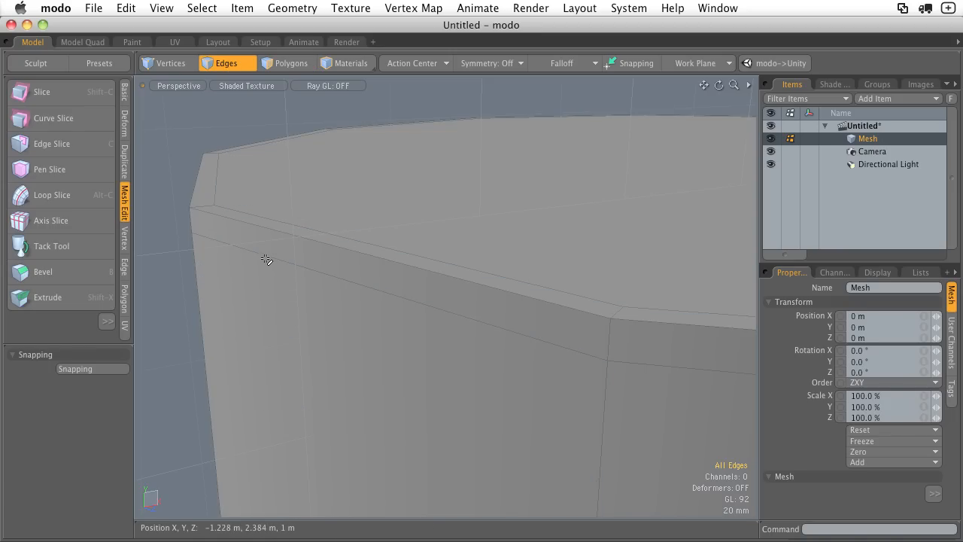
pyautogui.keyDown('shift'); pyautogui.doubleClick(365, 247); pyautogui.keyUp('shift')
pyautogui.keyDown('alt'); pyautogui.moveTo(366, 248); pyautogui.dragTo(278, 275); pyautogui.keyUp('alt')
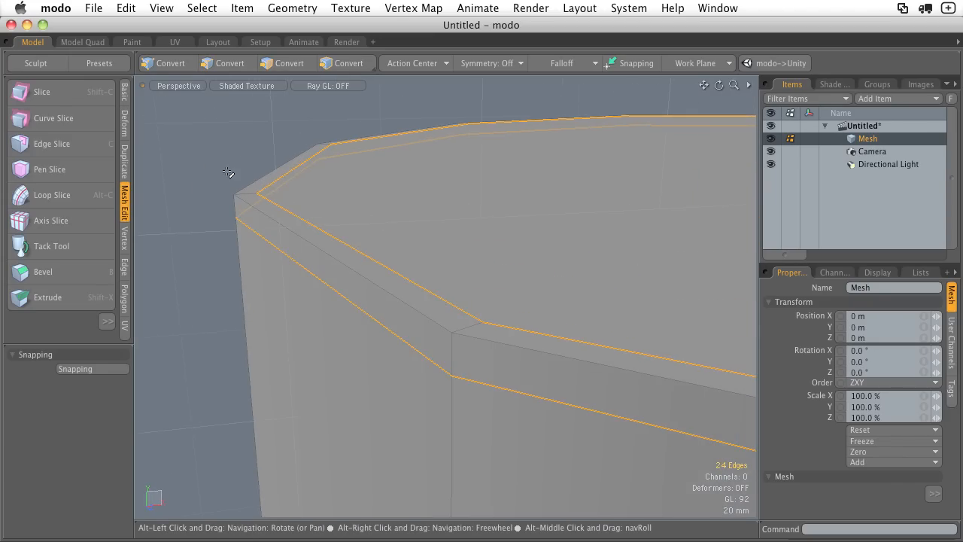
pyautogui.click(229, 173)
# Apply subdivision to the whole cylinder, examine its top rim and its bottom from several angles, and turn subdivision off.
pyautogui.keyDown('ctrl'); pyautogui.keyDown('alt'); pyautogui.moveTo(344, 159); pyautogui.dragTo(382, 208); pyautogui.keyUp('alt'); pyautogui.keyUp('ctrl')
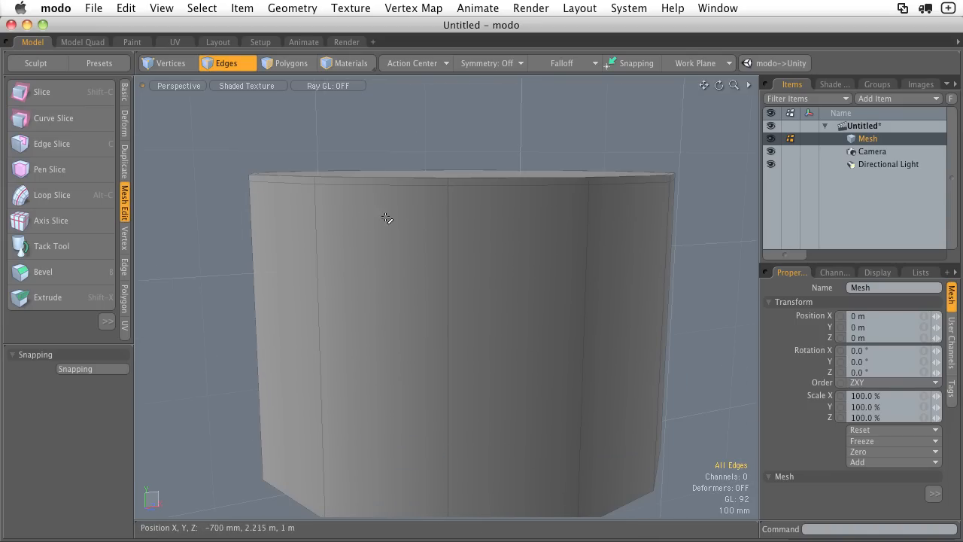
pyautogui.press('Tab')
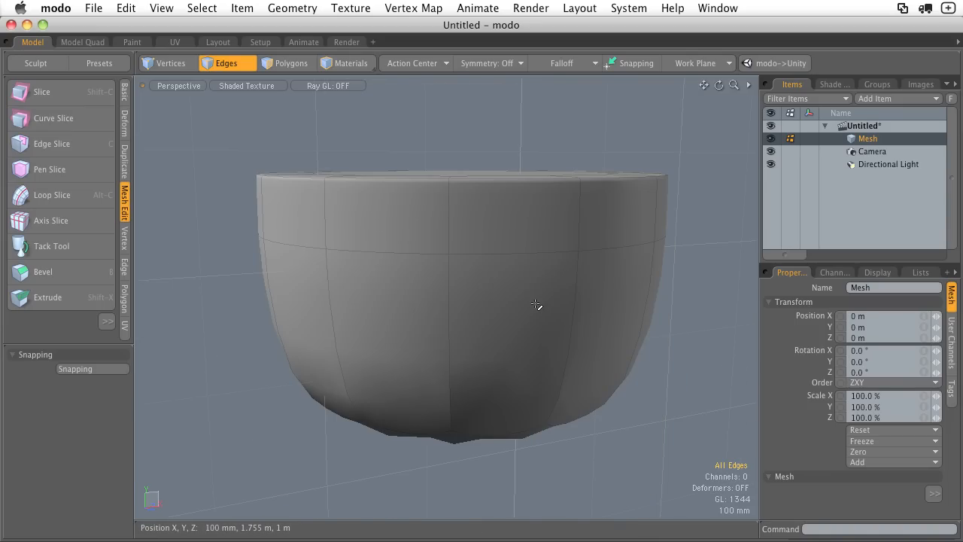
pyautogui.keyDown('alt'); pyautogui.moveTo(456, 198); pyautogui.dragTo(443, 241); pyautogui.keyUp('alt')
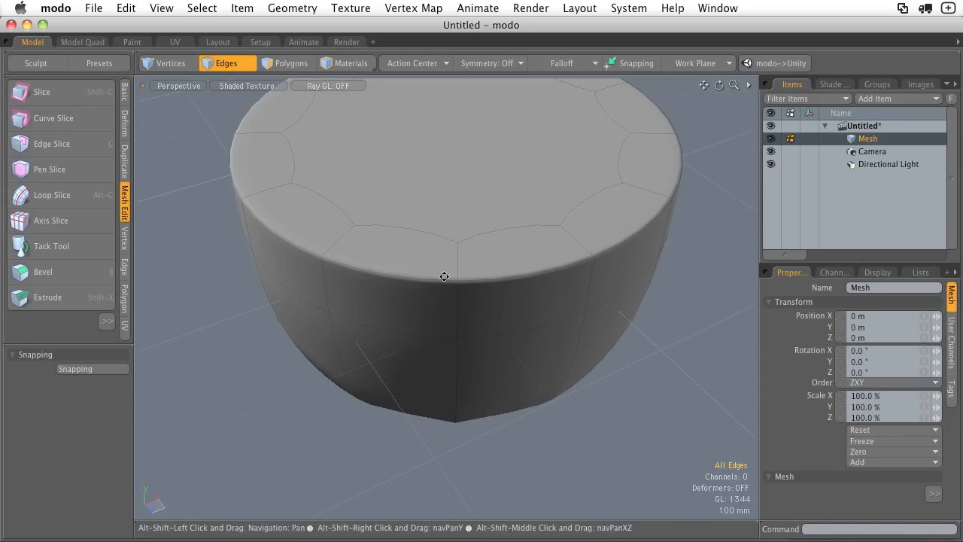
pyautogui.keyDown('alt'); pyautogui.moveTo(444, 276); pyautogui.dragTo(463, 157); pyautogui.keyUp('alt')
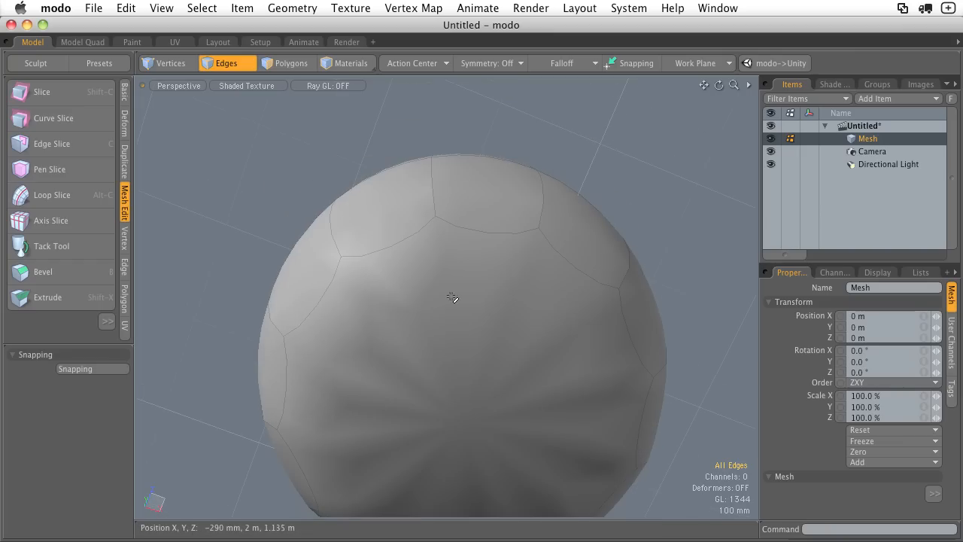
pyautogui.keyDown('alt'); pyautogui.moveTo(452, 297); pyautogui.dragTo(495, 338); pyautogui.keyUp('alt')
pyautogui.keyDown('alt'); pyautogui.moveTo(517, 407); pyautogui.dragTo(385, 289); pyautogui.keyUp('alt')
pyautogui.moveTo(385, 288)
pyautogui.keyDown('ctrl'); pyautogui.keyDown('alt'); pyautogui.mouseDown()
pyautogui.moveTo(414, 288)
pyautogui.moveTo(395, 287)
pyautogui.mouseUp(); pyautogui.keyUp('alt'); pyautogui.keyUp('ctrl')
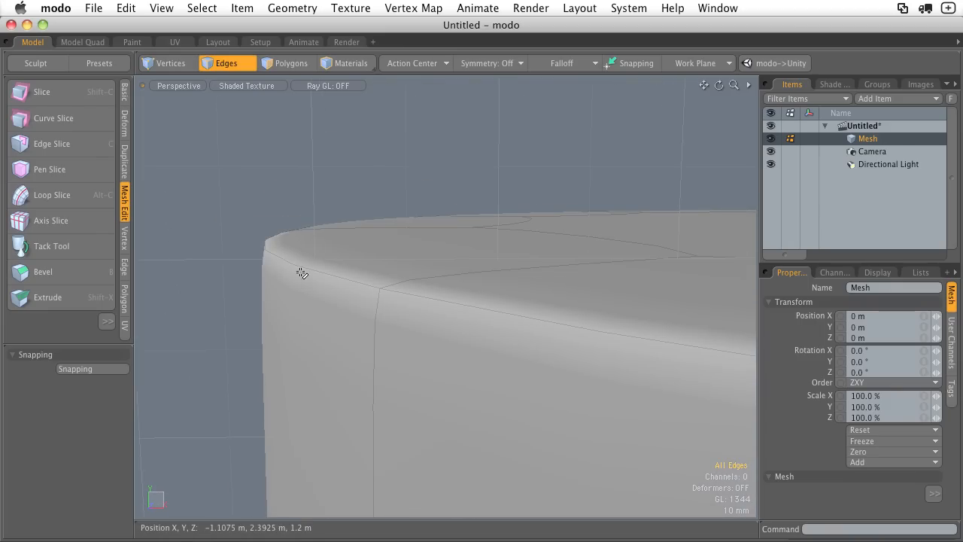
pyautogui.keyDown('ctrl'); pyautogui.keyDown('alt'); pyautogui.moveTo(317, 249); pyautogui.dragTo(434, 309); pyautogui.keyUp('alt'); pyautogui.keyUp('ctrl')
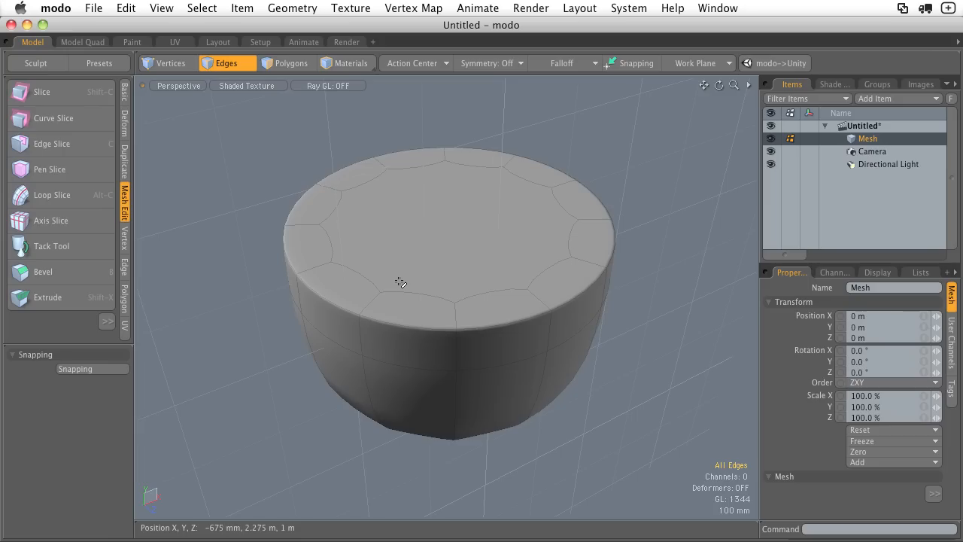
pyautogui.keyDown('alt'); pyautogui.moveTo(345, 283); pyautogui.dragTo(419, 265); pyautogui.keyUp('alt')
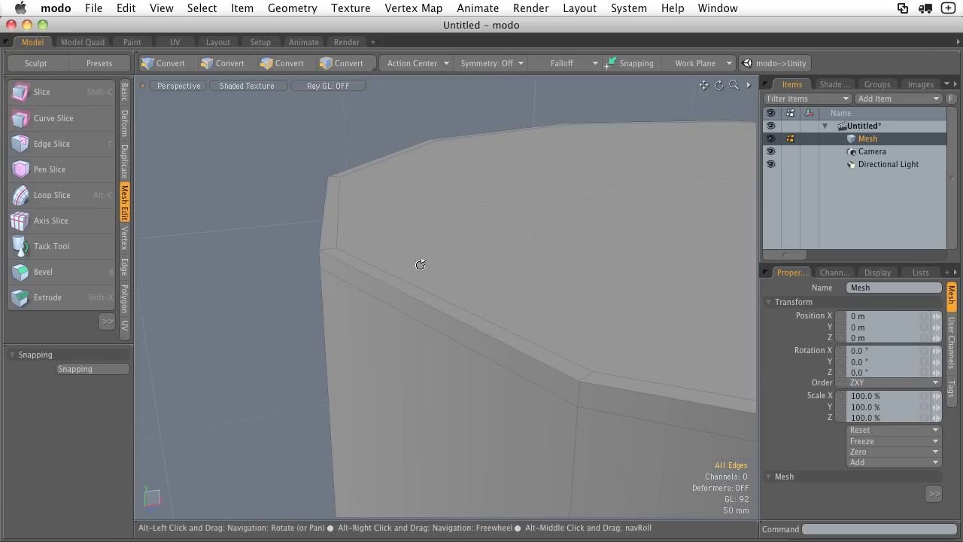
# Select the edge loops along the cylinder's top rim to examine how close they lie to the corner.
pyautogui.keyDown('shift'); pyautogui.doubleClick(442, 297); pyautogui.keyUp('shift')
pyautogui.keyDown('alt'); pyautogui.moveTo(439, 299); pyautogui.dragTo(430, 318); pyautogui.keyUp('alt')
# Add a loop slice around the cylinder's sides at 2 % near the bottom rim, using two adjacent side polygons, and clear the selection.
pyautogui.keyDown('ctrl'); pyautogui.keyDown('alt'); pyautogui.moveTo(497, 325); pyautogui.dragTo(456, 230); pyautogui.keyUp('alt'); pyautogui.keyUp('ctrl')
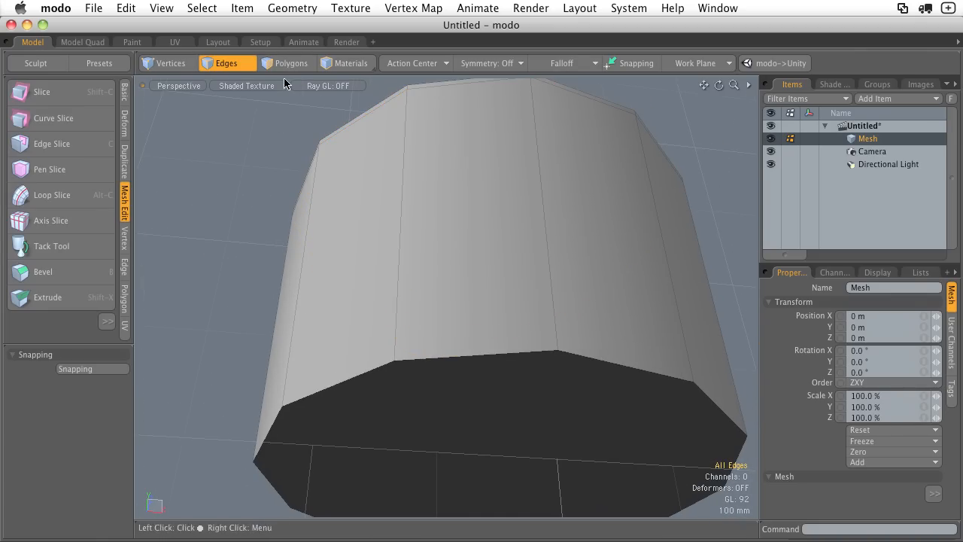
pyautogui.keyDown('alt'); pyautogui.moveTo(361, 225); pyautogui.dragTo(490, 298); pyautogui.keyUp('alt')
pyautogui.press('3')
pyautogui.click(69, 198)
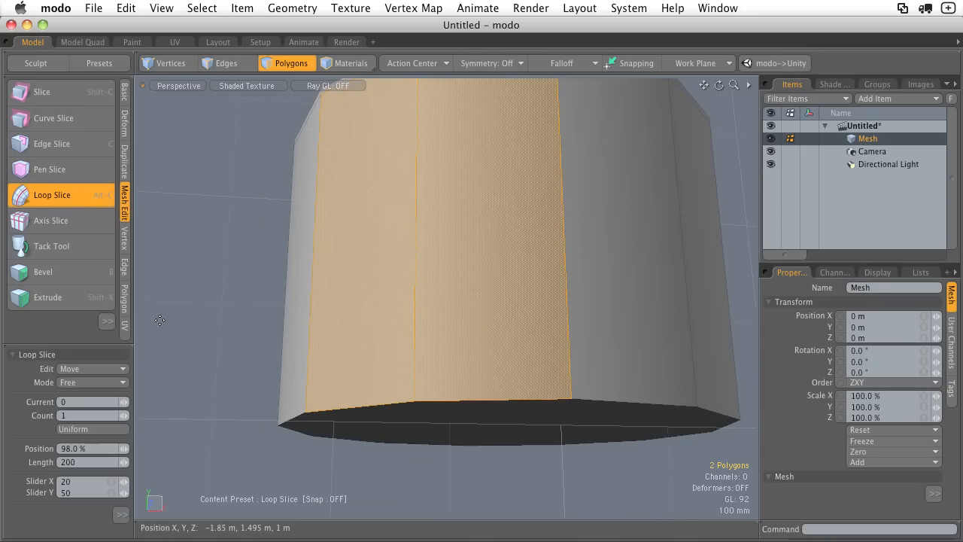
pyautogui.click(227, 317)
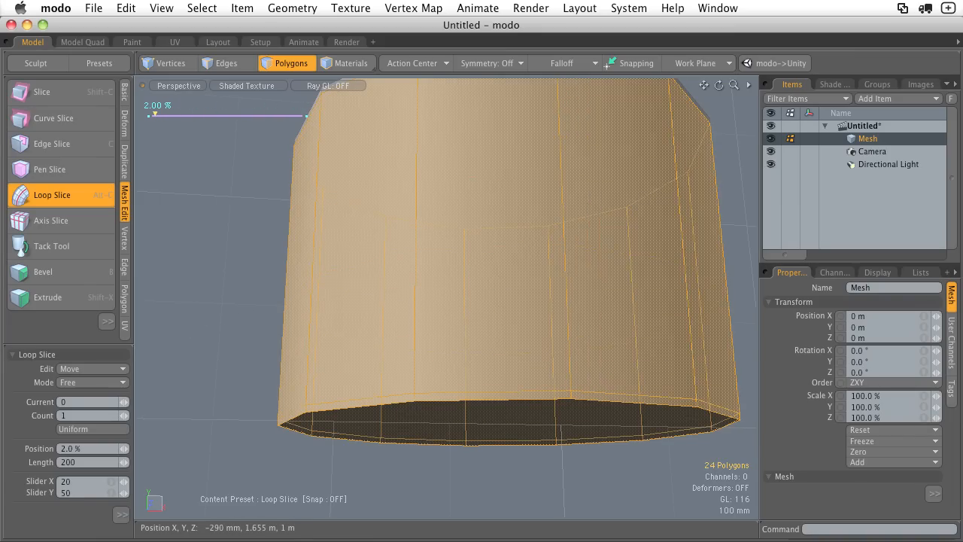
pyautogui.press('space')
pyautogui.click(234, 332)
# Bevel the cylinder's bottom polygon with an inset of 17 mm and no shift, and clear the selection.
pyautogui.keyDown('alt'); pyautogui.moveTo(357, 336); pyautogui.dragTo(437, 210); pyautogui.keyUp('alt')
pyautogui.click(437, 211)
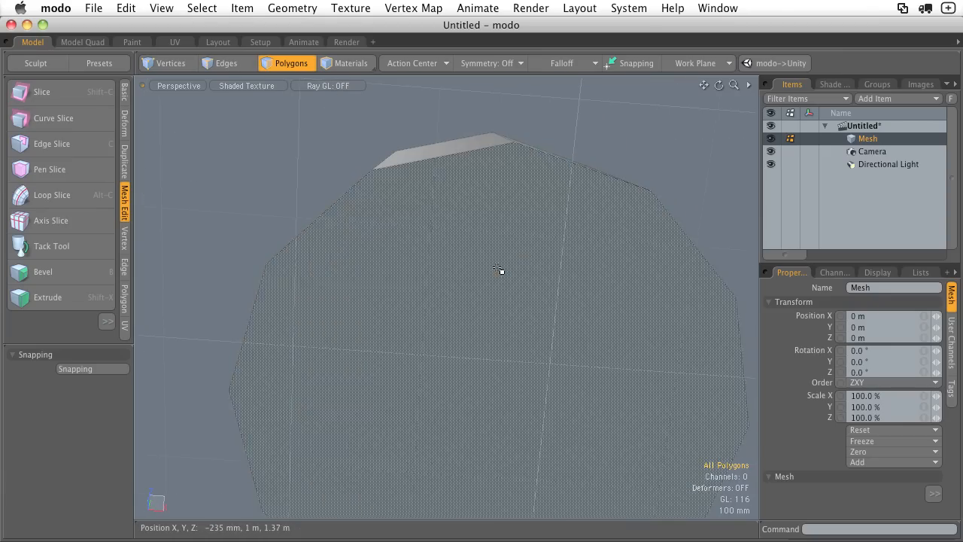
pyautogui.click(499, 270)
pyautogui.keyDown('alt'); pyautogui.moveTo(499, 272); pyautogui.dragTo(467, 218); pyautogui.keyUp('alt')
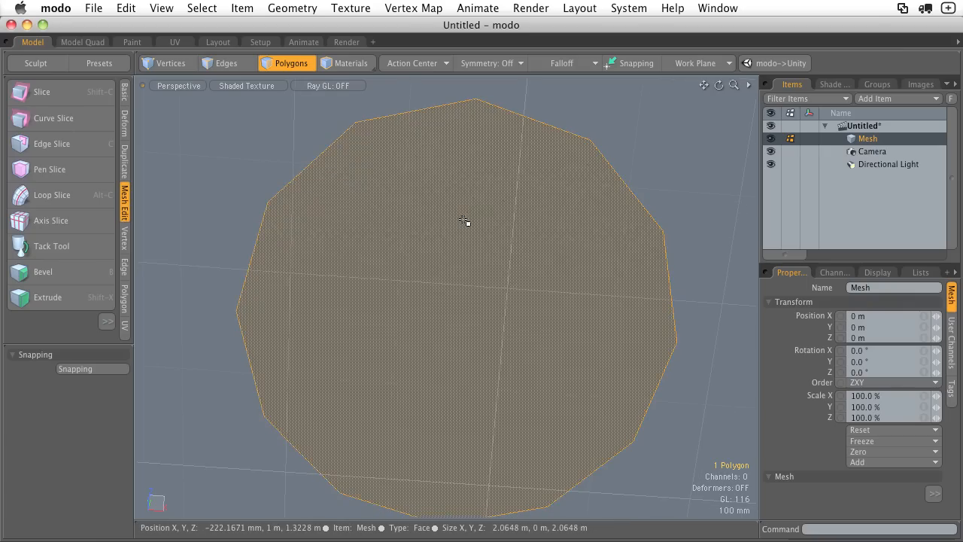
pyautogui.press('b')
pyautogui.moveTo(529, 336); pyautogui.dragTo(519, 335)
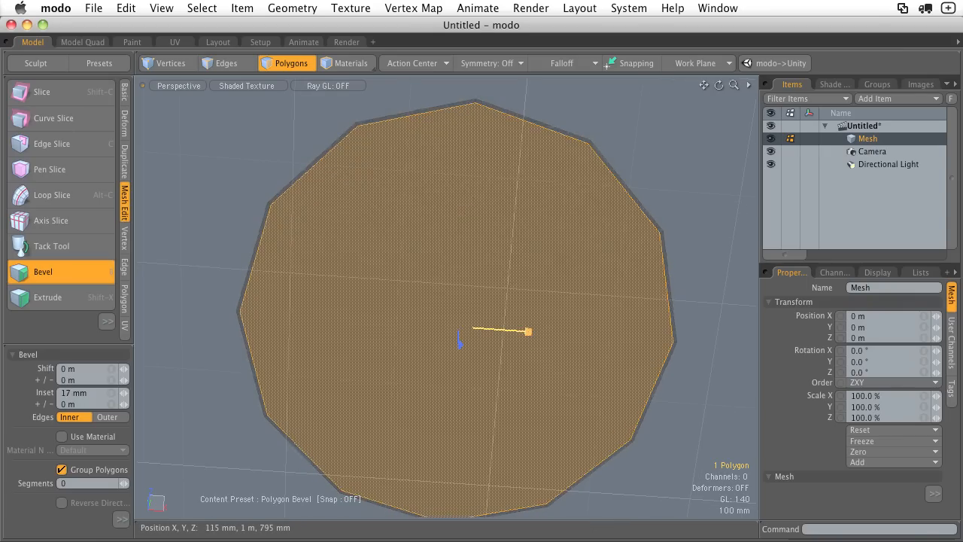
pyautogui.press('q')
pyautogui.click(670, 120)
# Switch to edge selection, select the edge loops around the cylinder's bottom rim to examine their spacing, and clear them.
pyautogui.keyDown('ctrl'); pyautogui.keyDown('alt'); pyautogui.moveTo(646, 131); pyautogui.dragTo(664, 137); pyautogui.keyUp('alt'); pyautogui.keyUp('ctrl')
pyautogui.keyDown('alt'); pyautogui.moveTo(663, 137); pyautogui.dragTo(619, 261); pyautogui.keyUp('alt')
pyautogui.keyDown('alt'); pyautogui.keyDown('shift'); pyautogui.moveTo(619, 261); pyautogui.dragTo(553, 251); pyautogui.keyUp('shift'); pyautogui.keyUp('alt')
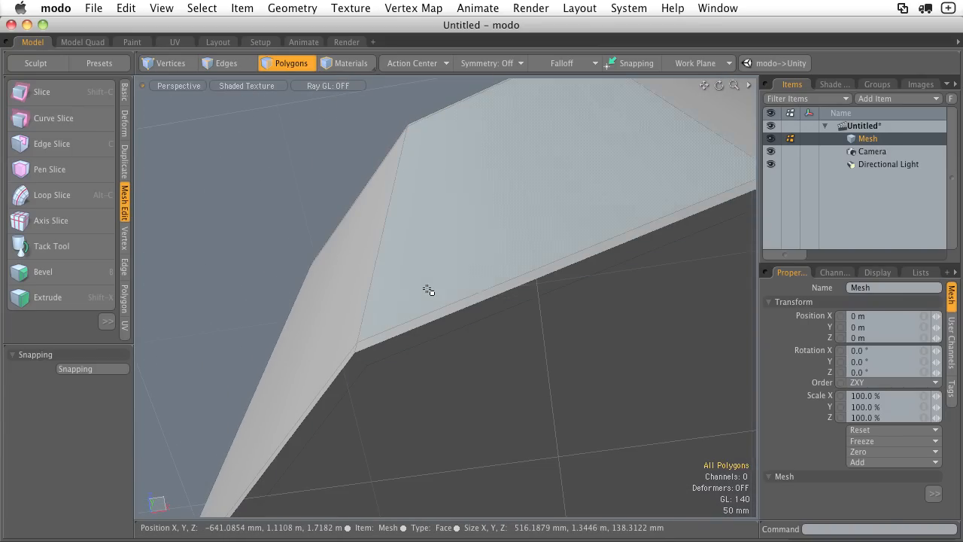
pyautogui.press('2')
pyautogui.keyDown('alt'); pyautogui.moveTo(428, 290); pyautogui.dragTo(427, 256); pyautogui.keyUp('alt')
pyautogui.doubleClick(439, 328)
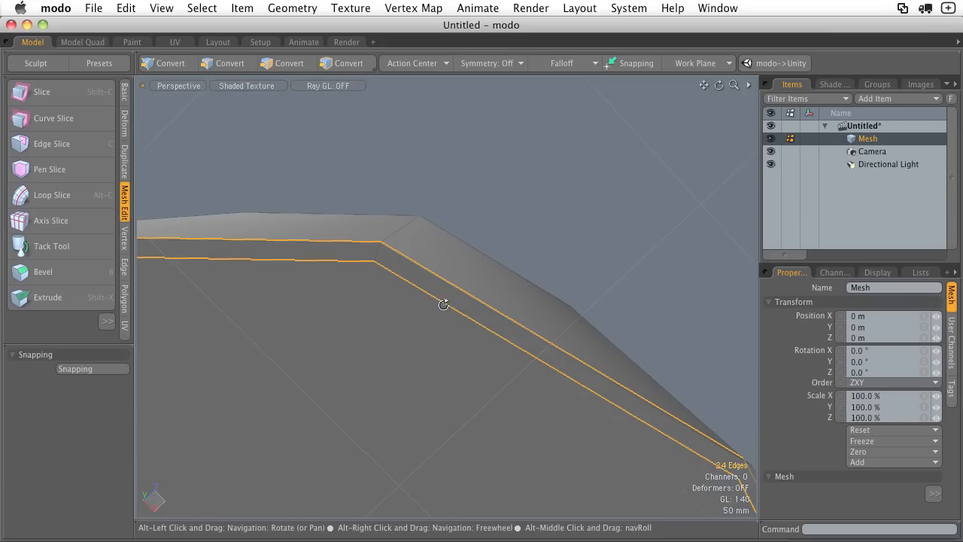
pyautogui.keyDown('alt'); pyautogui.moveTo(444, 304); pyautogui.dragTo(483, 260); pyautogui.keyUp('alt')
pyautogui.click(602, 330)
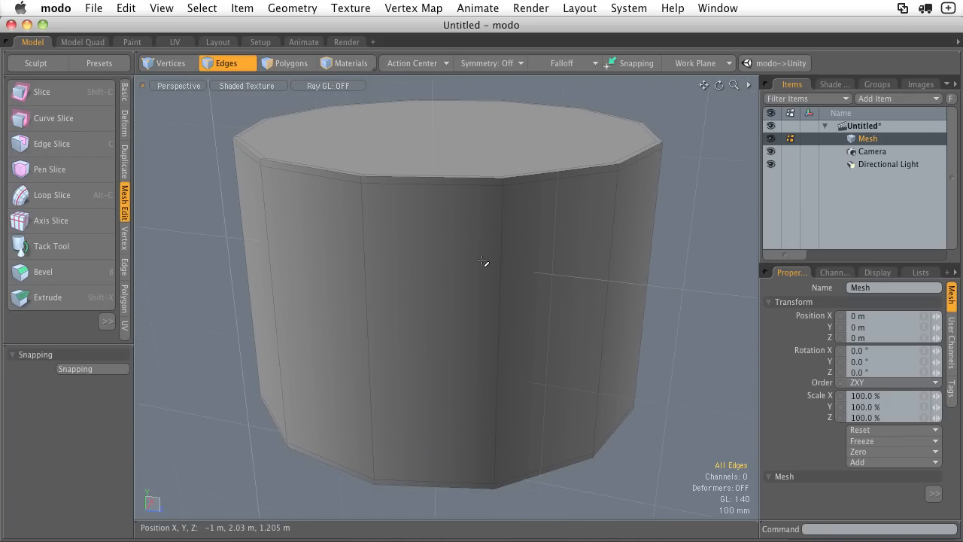
# Toggle subdivision on the cylinder to compare its smoothed and faceted shapes from several angles, ending with subdivision off.
pyautogui.press('Tab')
pyautogui.keyDown('alt'); pyautogui.moveTo(501, 215); pyautogui.dragTo(427, 258); pyautogui.keyUp('alt')
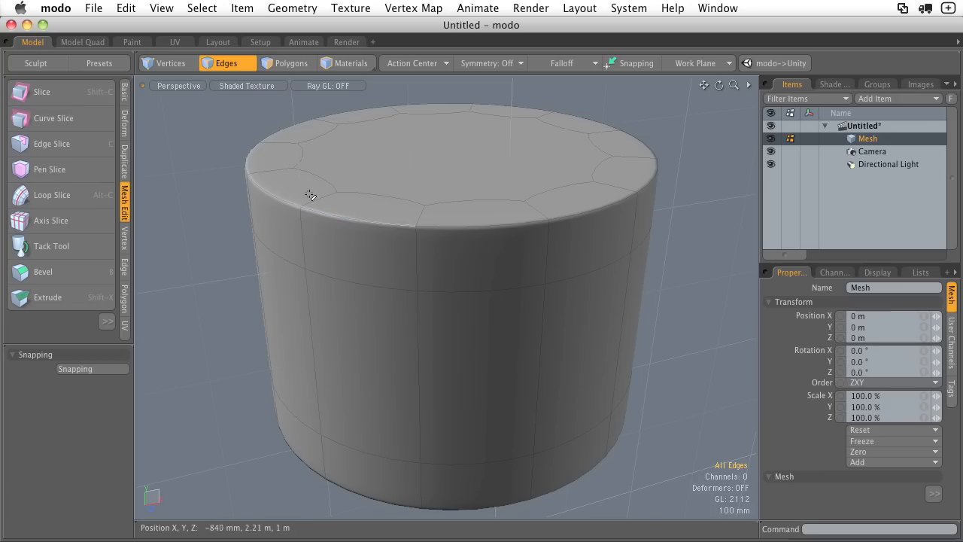
pyautogui.press('Tab')
pyautogui.keyDown('alt'); pyautogui.moveTo(430, 297); pyautogui.dragTo(343, 184); pyautogui.keyUp('alt')
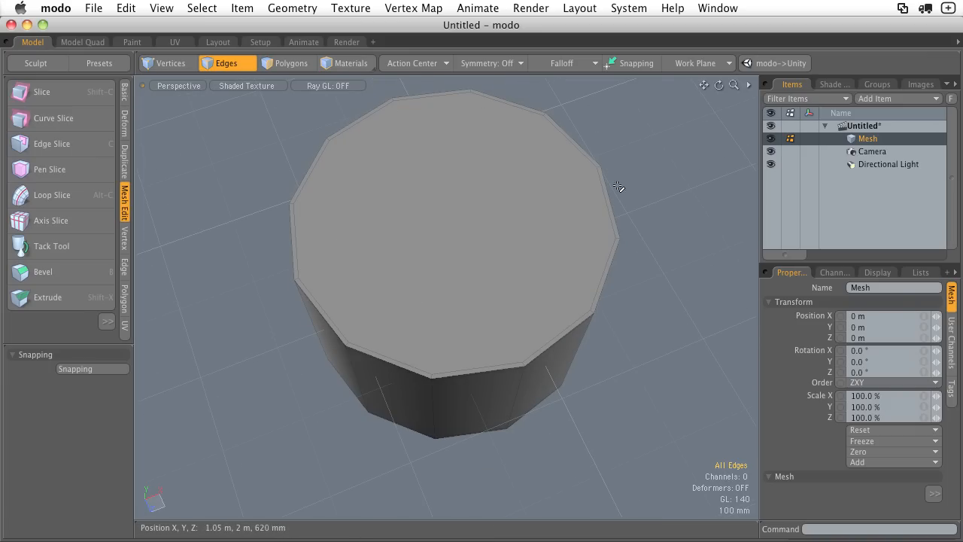
pyautogui.keyDown('alt'); pyautogui.moveTo(479, 312); pyautogui.dragTo(477, 263); pyautogui.keyUp('alt')
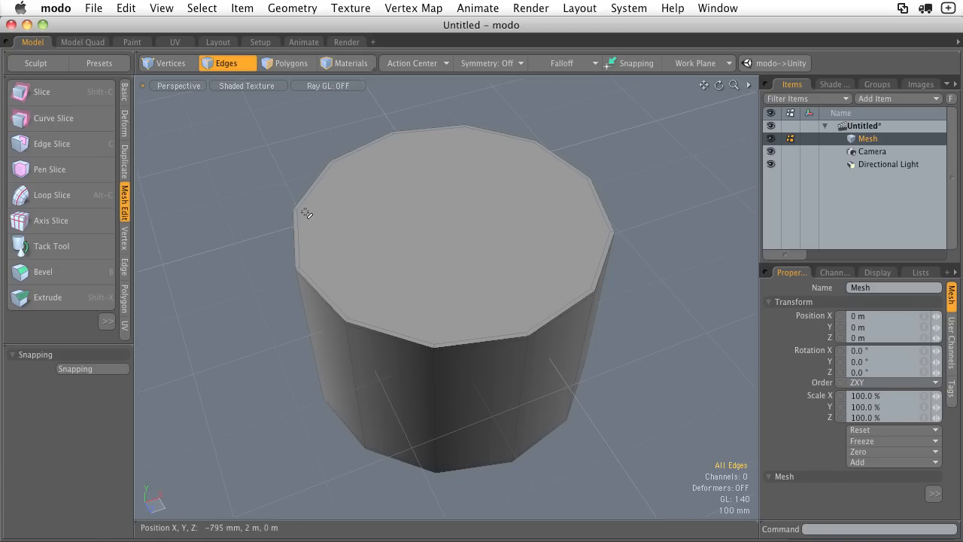
pyautogui.press('Tab')
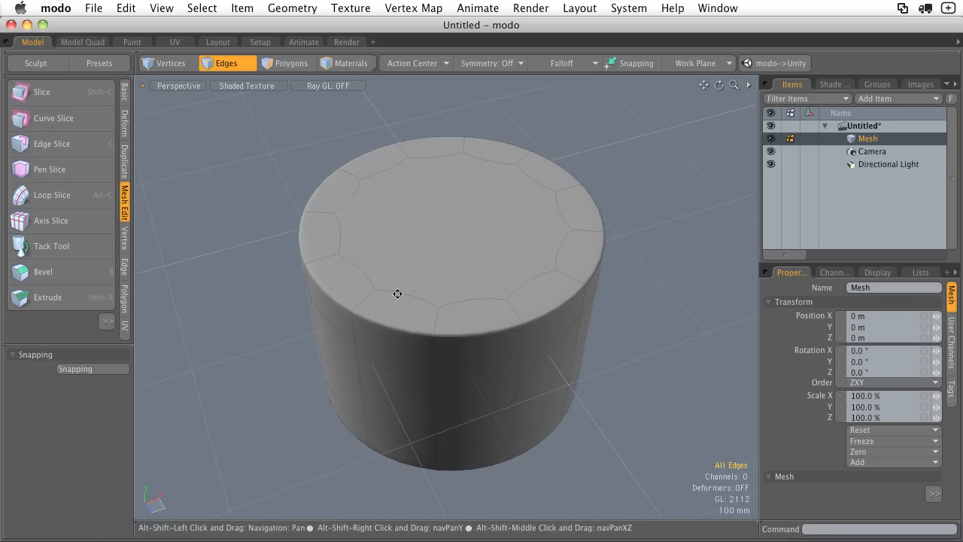
pyautogui.keyDown('alt'); pyautogui.moveTo(399, 294); pyautogui.dragTo(387, 311); pyautogui.keyUp('alt')
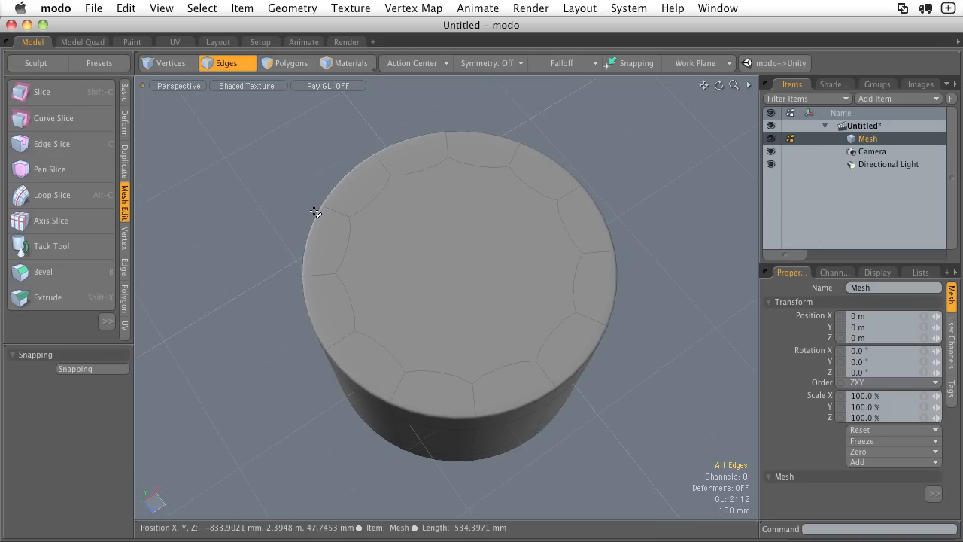
pyautogui.keyDown('alt'); pyautogui.moveTo(515, 142); pyautogui.dragTo(437, 264); pyautogui.keyUp('alt')
pyautogui.press('Tab')
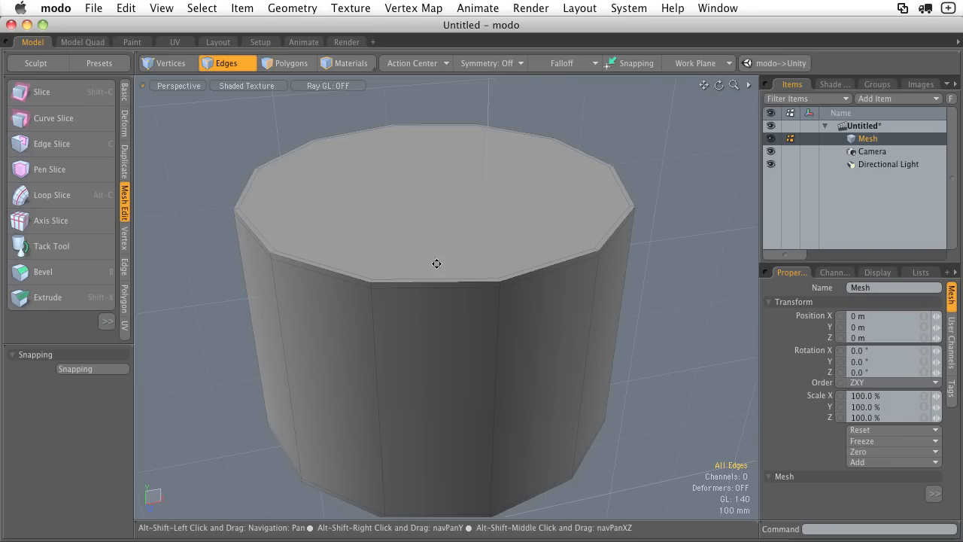
pyautogui.keyDown('alt'); pyautogui.keyDown('shift'); pyautogui.moveTo(438, 265); pyautogui.dragTo(477, 173); pyautogui.keyUp('shift'); pyautogui.keyUp('alt')
pyautogui.press('Tab')
pyautogui.press('Tab')
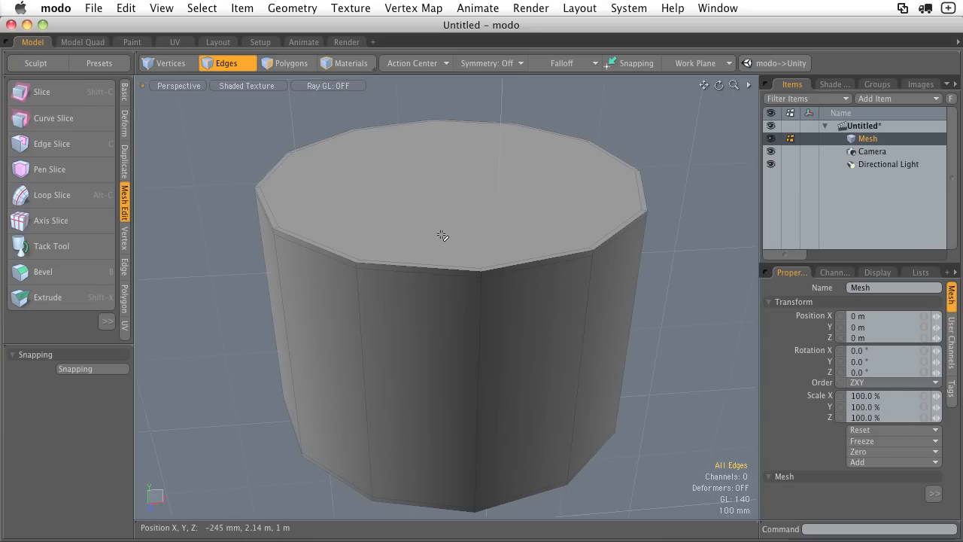
# Switch to polygon selection, select all of the cylinder's polygons, and delete them.
pyautogui.click(286, 64)
pyautogui.doubleClick(420, 178)
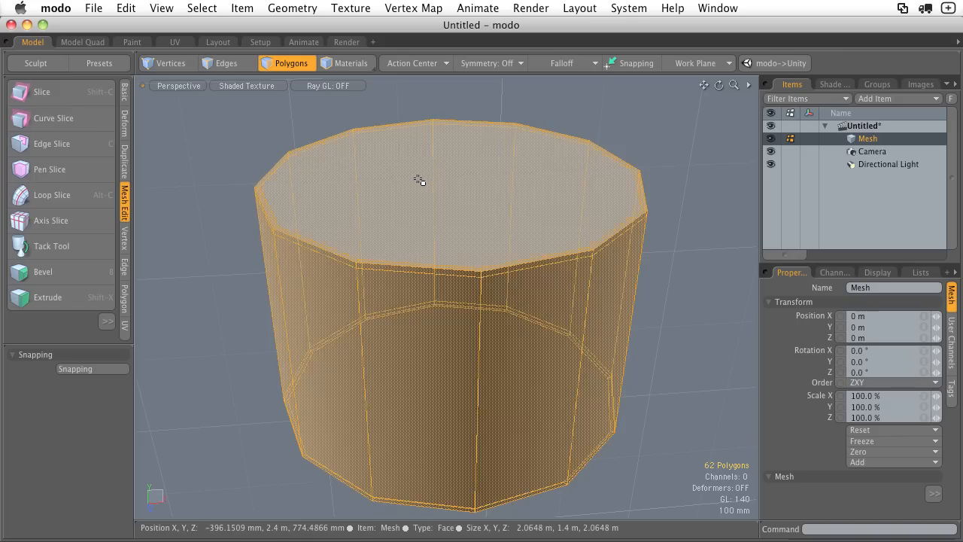
pyautogui.press('Delete')
# Add a 1 m unit cube to the empty mesh and fit it in the view.
pyautogui.click(125, 93)
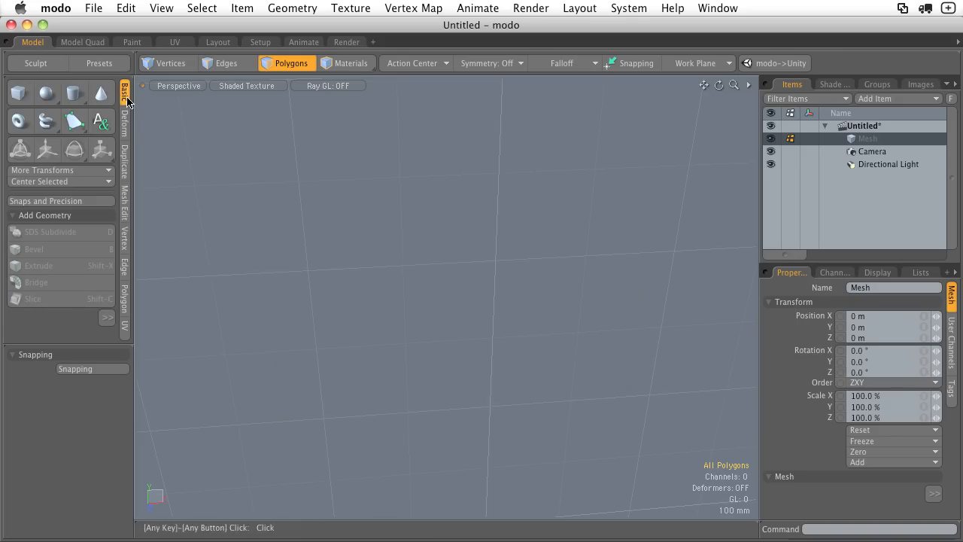
pyautogui.keyDown('shift'); pyautogui.click(24, 95); pyautogui.keyUp('shift')
pyautogui.press('a')
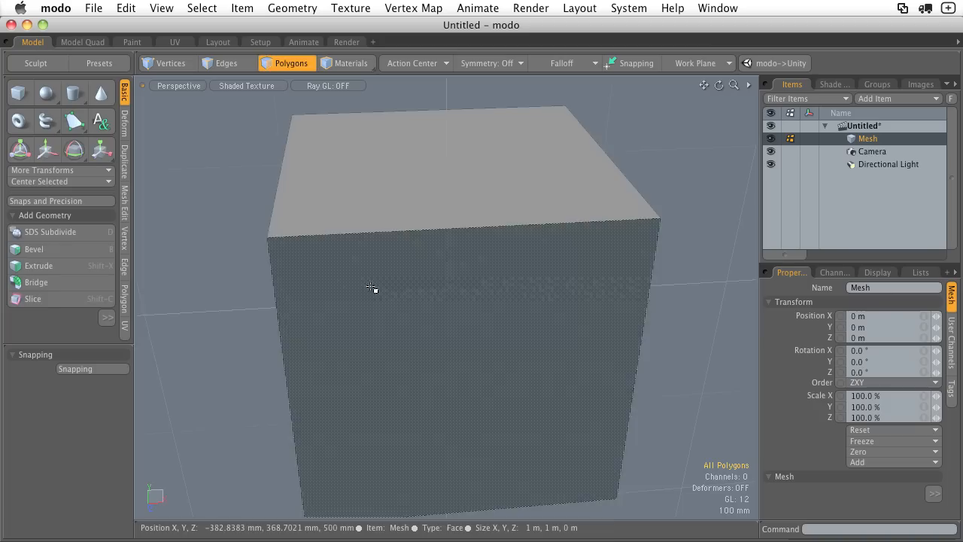
pyautogui.keyDown('alt'); pyautogui.moveTo(399, 283); pyautogui.dragTo(484, 243); pyautogui.keyUp('alt')
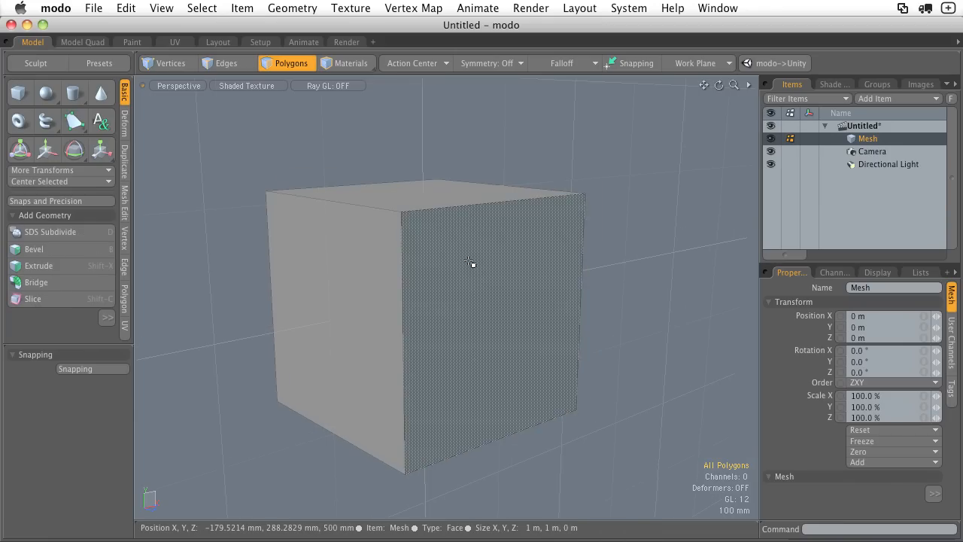
# Toggle subdivision on the cube to compare its rounded and original shapes, ending with subdivision off.
pyautogui.press('Tab')
pyautogui.keyDown('alt'); pyautogui.moveTo(419, 284); pyautogui.dragTo(557, 232); pyautogui.keyUp('alt')
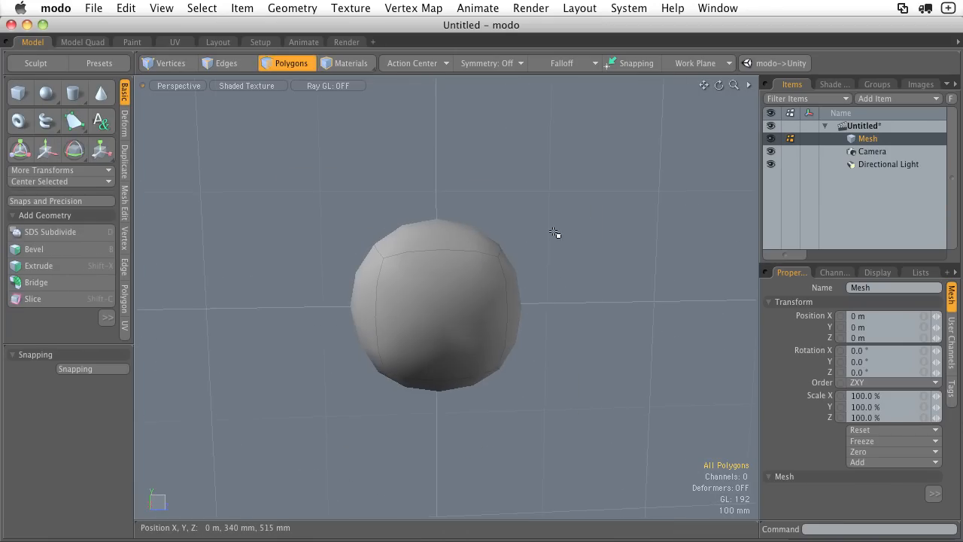
pyautogui.keyDown('alt'); pyautogui.moveTo(555, 280); pyautogui.dragTo(383, 282); pyautogui.keyUp('alt')
pyautogui.press('Tab')
pyautogui.press('Tab')
pyautogui.press('Tab')
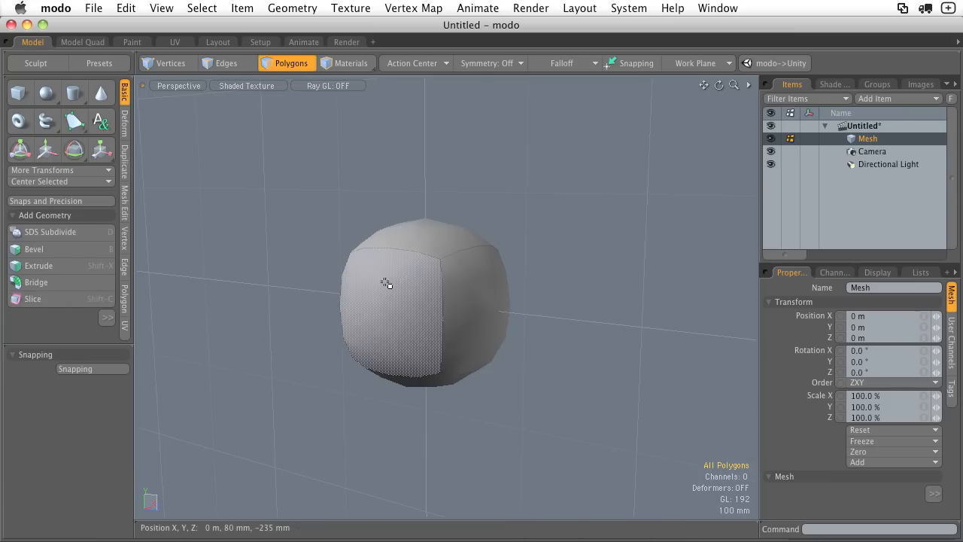
pyautogui.press('Tab')
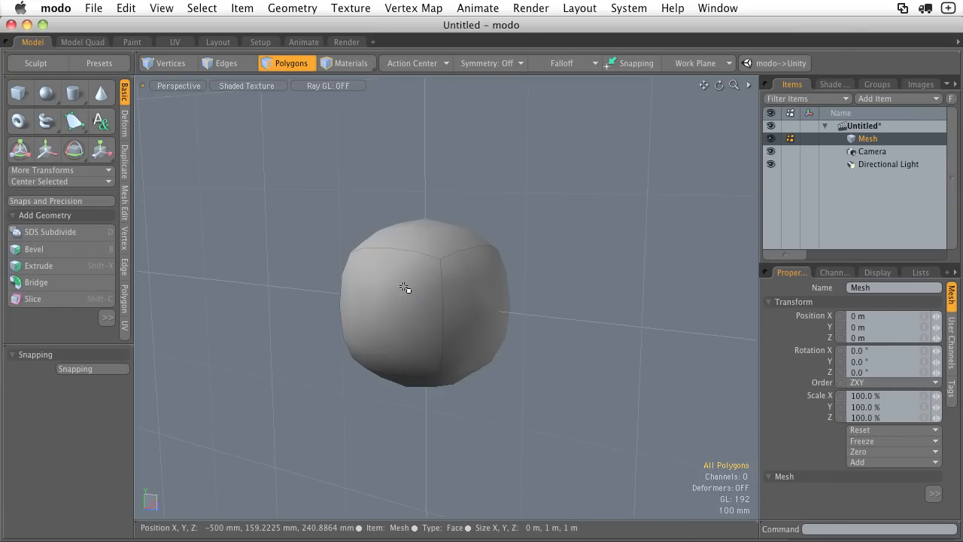
pyautogui.press('Tab')
# Try a Free-mode loop slice with count 2 around two adjacent side faces, placing the cuts near the cube's top and bottom edges.
pyautogui.moveTo(421, 286)
pyautogui.keyDown('alt'); pyautogui.mouseDown()
pyautogui.moveTo(436, 271)
pyautogui.moveTo(457, 279)
pyautogui.moveTo(671, 265)
pyautogui.moveTo(323, 268)
pyautogui.moveTo(410, 271)
pyautogui.mouseUp(); pyautogui.keyUp('alt')
pyautogui.keyDown('alt'); pyautogui.moveTo(410, 271); pyautogui.dragTo(329, 185); pyautogui.keyUp('alt')
pyautogui.keyDown('alt'); pyautogui.keyDown('shift'); pyautogui.moveTo(500, 208); pyautogui.dragTo(512, 231); pyautogui.keyUp('shift'); pyautogui.keyUp('alt')
pyautogui.moveTo(432, 242)
pyautogui.keyDown('ctrl'); pyautogui.keyDown('alt'); pyautogui.mouseDown()
pyautogui.moveTo(440, 243)
pyautogui.moveTo(396, 248)
pyautogui.moveTo(423, 244)
pyautogui.mouseUp(); pyautogui.keyUp('alt'); pyautogui.keyUp('ctrl')
pyautogui.moveTo(423, 245)
pyautogui.keyDown('alt'); pyautogui.keyDown('shift'); pyautogui.mouseDown()
pyautogui.moveTo(373, 215)
pyautogui.moveTo(380, 248)
pyautogui.mouseUp(); pyautogui.keyUp('shift'); pyautogui.keyUp('alt')
pyautogui.keyDown('alt'); pyautogui.moveTo(509, 258); pyautogui.dragTo(355, 248); pyautogui.keyUp('alt')
pyautogui.click(125, 203)
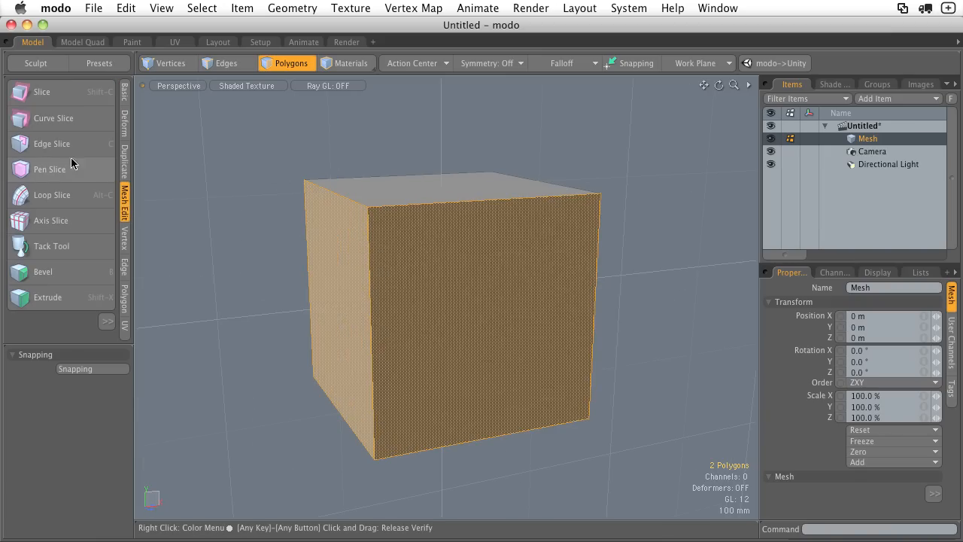
pyautogui.click(53, 195)
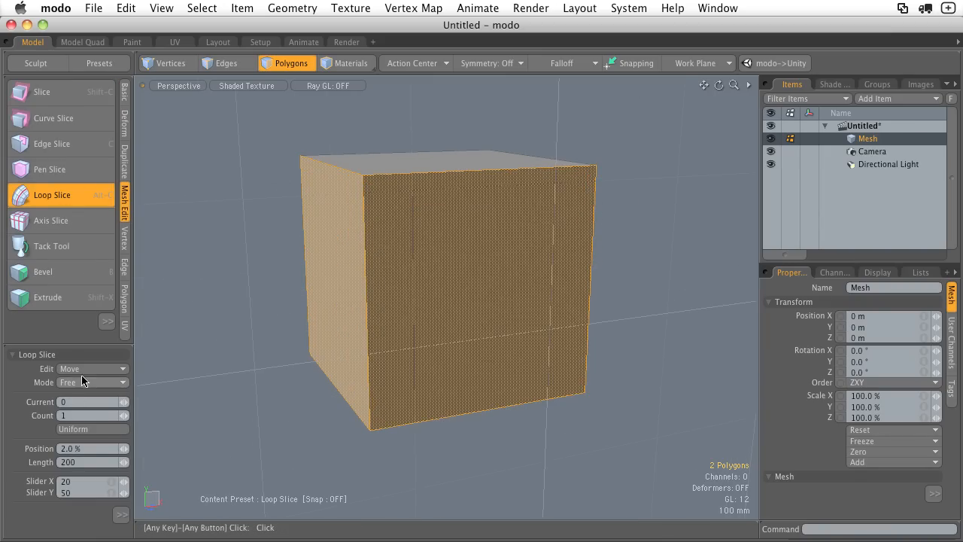
pyautogui.keyDown('alt'); pyautogui.keyDown('shift'); pyautogui.moveTo(300, 265); pyautogui.dragTo(327, 269); pyautogui.keyUp('shift'); pyautogui.keyUp('alt')
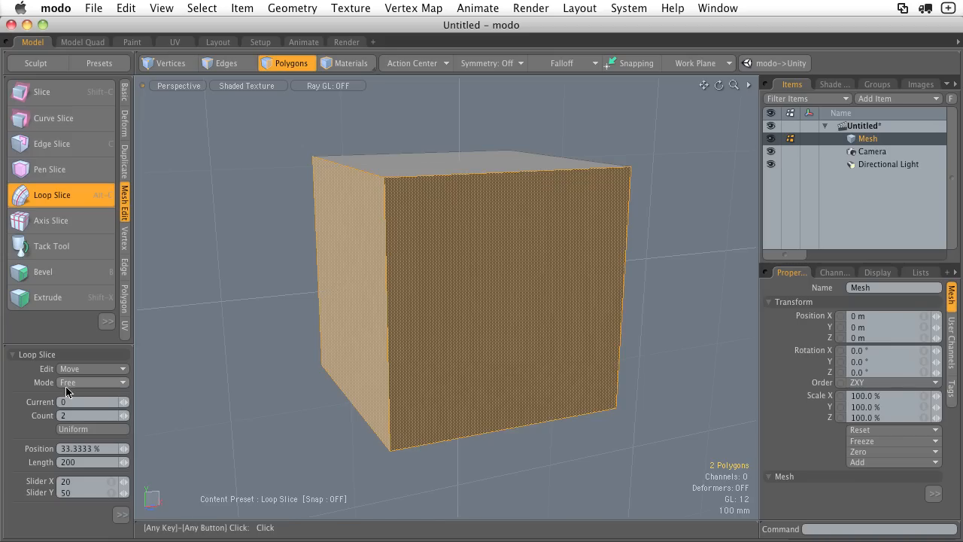
pyautogui.click(231, 142)
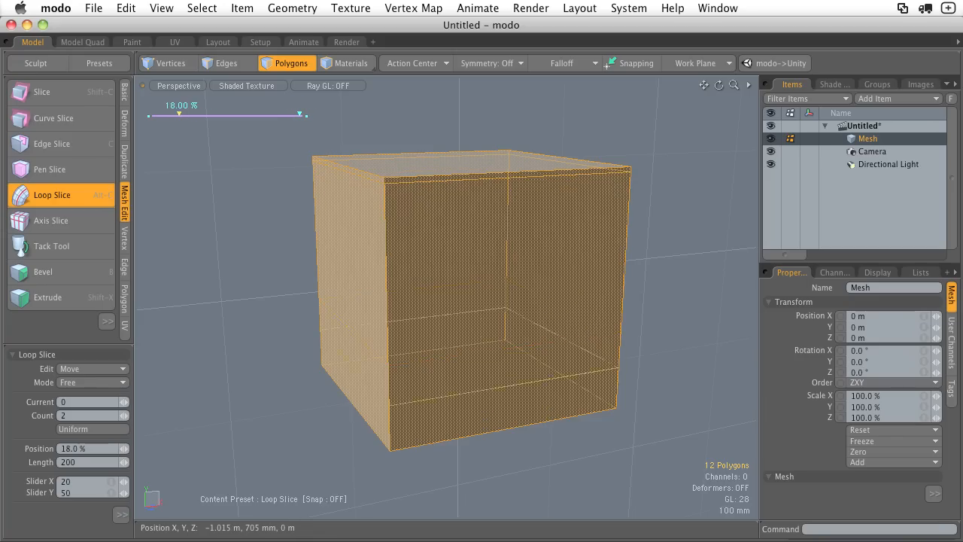
pyautogui.press('q')
pyautogui.click(300, 302)
pyautogui.moveTo(300, 302)
pyautogui.keyDown('alt'); pyautogui.mouseDown()
pyautogui.moveTo(252, 279)
pyautogui.moveTo(298, 284)
pyautogui.mouseUp(); pyautogui.keyUp('alt')
# Undo the Free-mode loop slices on the cube and leave the Loop Slice tool.
pyautogui.press('super+z')
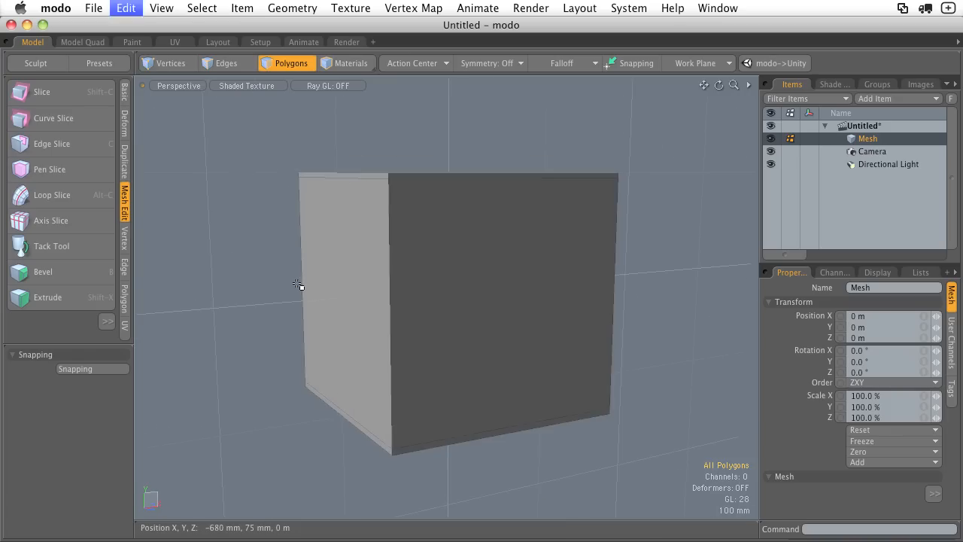
pyautogui.press('super+z')
pyautogui.click(245, 237)
pyautogui.press('super+z')
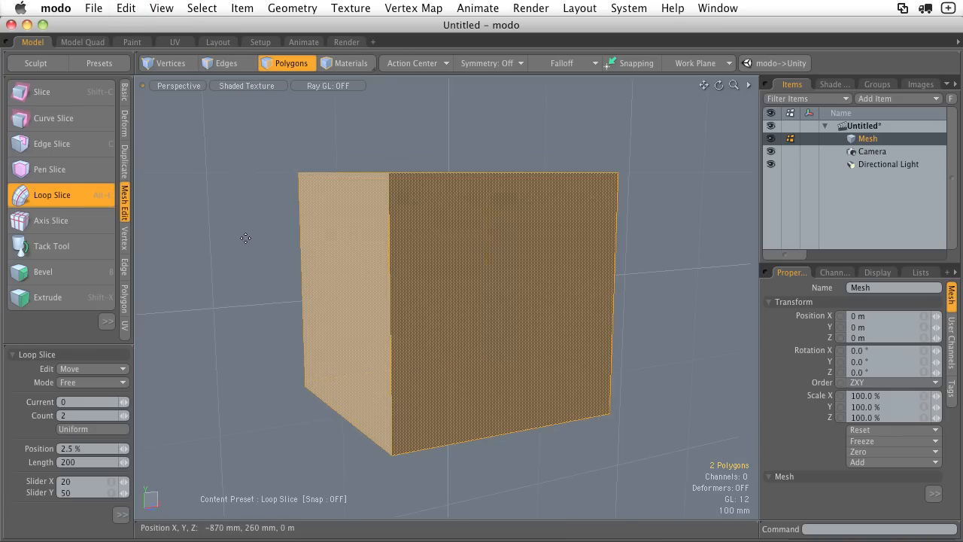
pyautogui.press('q')
pyautogui.keyDown('alt'); pyautogui.moveTo(236, 237); pyautogui.dragTo(405, 197); pyautogui.keyUp('alt')
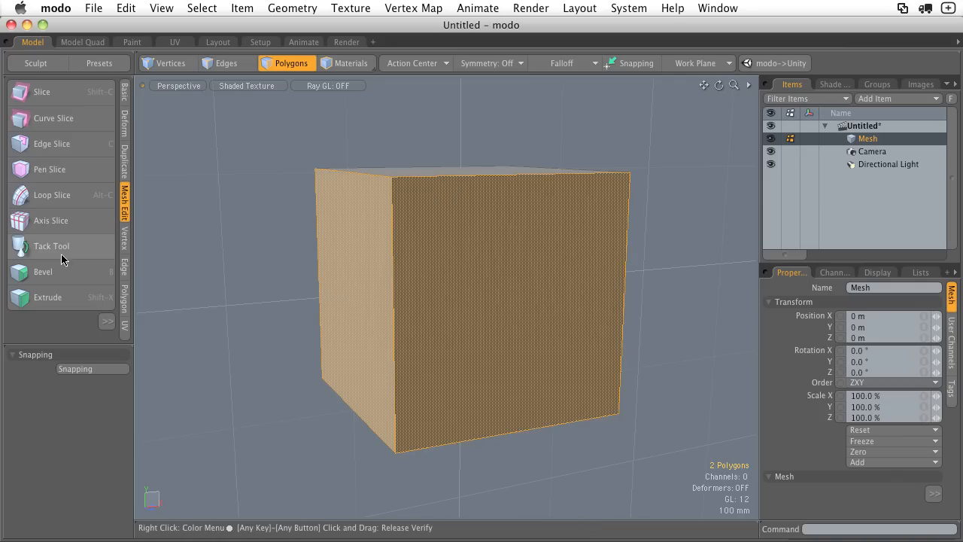
# Loop-slice the cube in Symmetry mode with count 2 and position 1.5 %, placing cuts near its top and bottom edges.
pyautogui.click(53, 195)
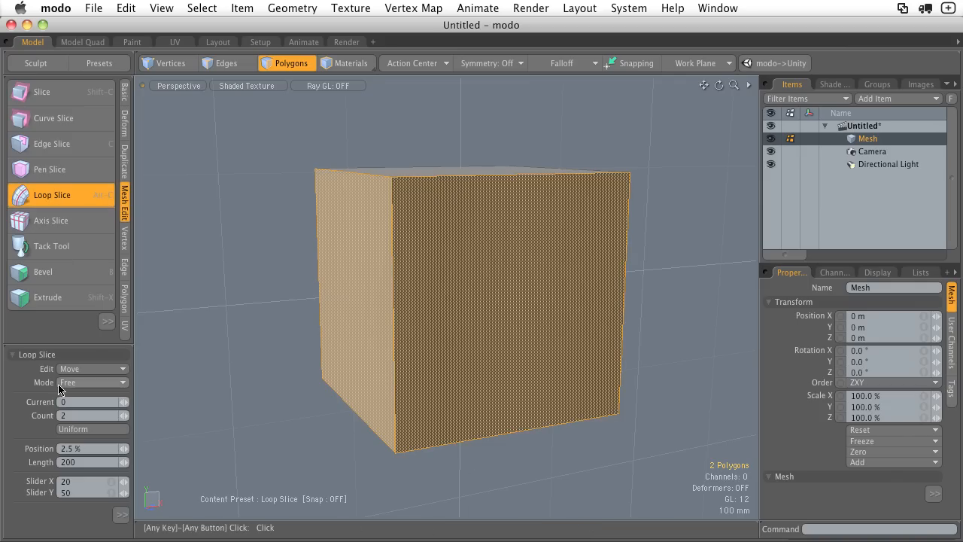
pyautogui.click(75, 382)
pyautogui.click(75, 406)
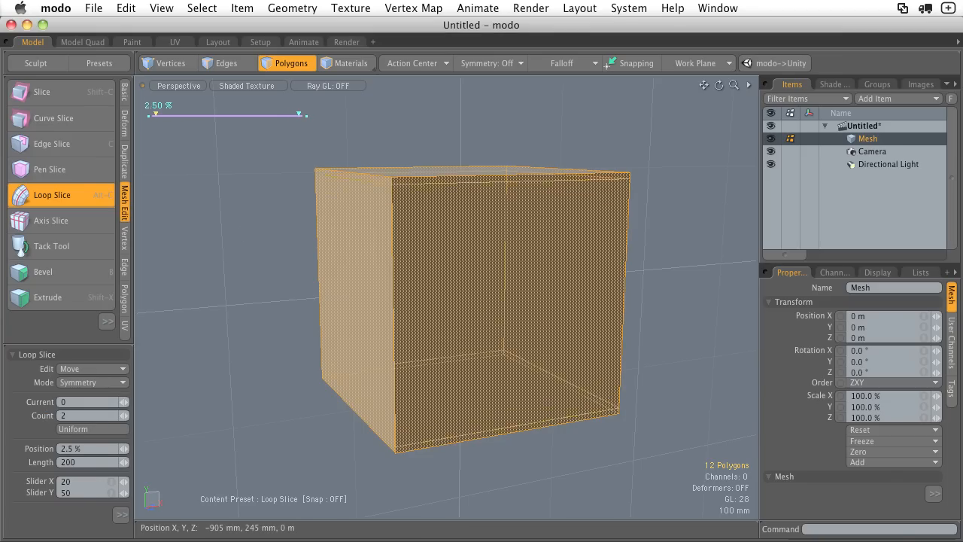
pyautogui.moveTo(130, 448)
pyautogui.mouseDown()
pyautogui.moveTo(170, 448)
pyautogui.moveTo(139, 449)
pyautogui.mouseUp()
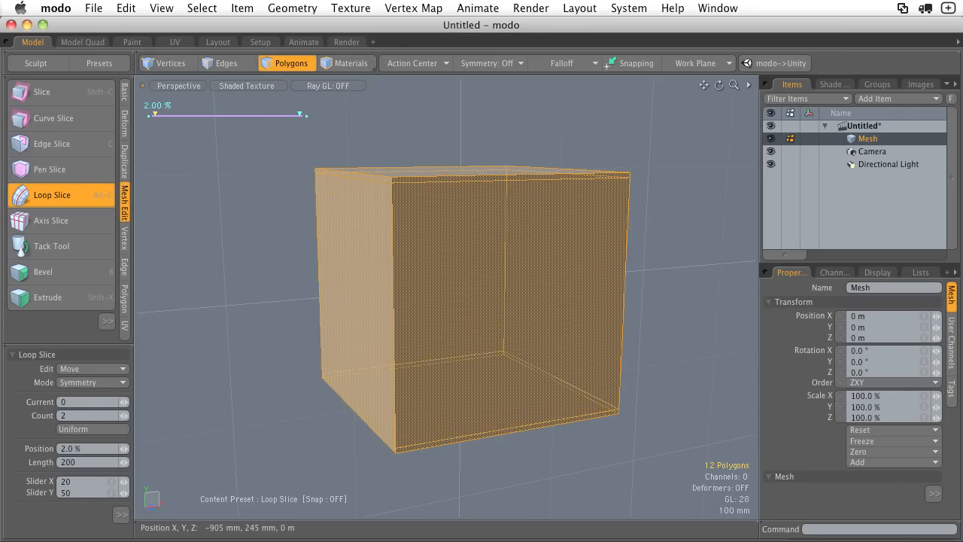
pyautogui.keyDown('ctrl'); pyautogui.keyDown('alt'); pyautogui.moveTo(249, 246); pyautogui.dragTo(445, 252); pyautogui.keyUp('alt'); pyautogui.keyUp('ctrl')
pyautogui.keyDown('alt'); pyautogui.keyDown('shift'); pyautogui.moveTo(444, 452); pyautogui.dragTo(445, 341); pyautogui.keyUp('shift'); pyautogui.keyUp('alt')
pyautogui.keyDown('ctrl'); pyautogui.keyDown('alt'); pyautogui.moveTo(445, 340); pyautogui.dragTo(526, 341); pyautogui.keyUp('alt'); pyautogui.keyUp('ctrl')
pyautogui.keyDown('alt'); pyautogui.moveTo(471, 306); pyautogui.dragTo(477, 261); pyautogui.keyUp('alt')
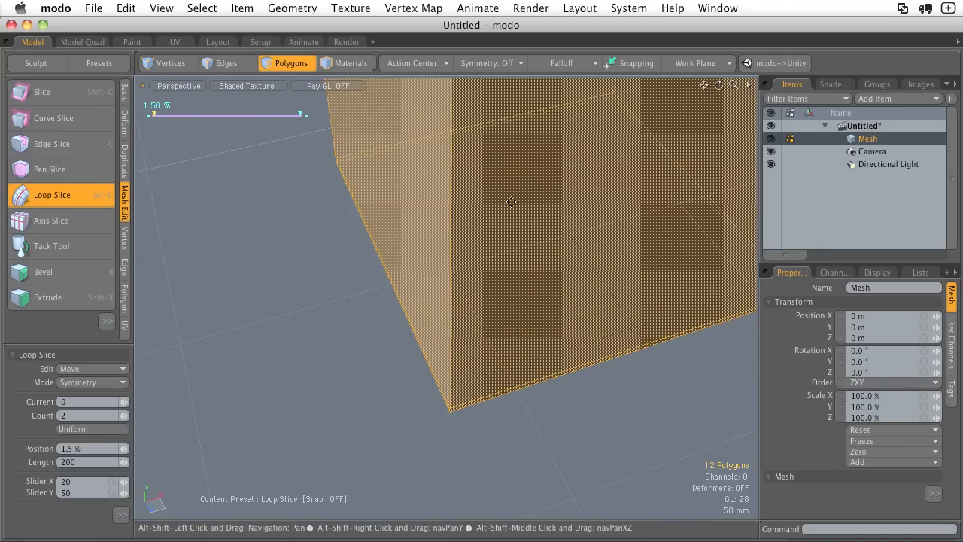
pyautogui.keyDown('ctrl'); pyautogui.keyDown('alt'); pyautogui.moveTo(509, 202); pyautogui.dragTo(525, 236); pyautogui.keyUp('alt'); pyautogui.keyUp('ctrl')
pyautogui.press('space')
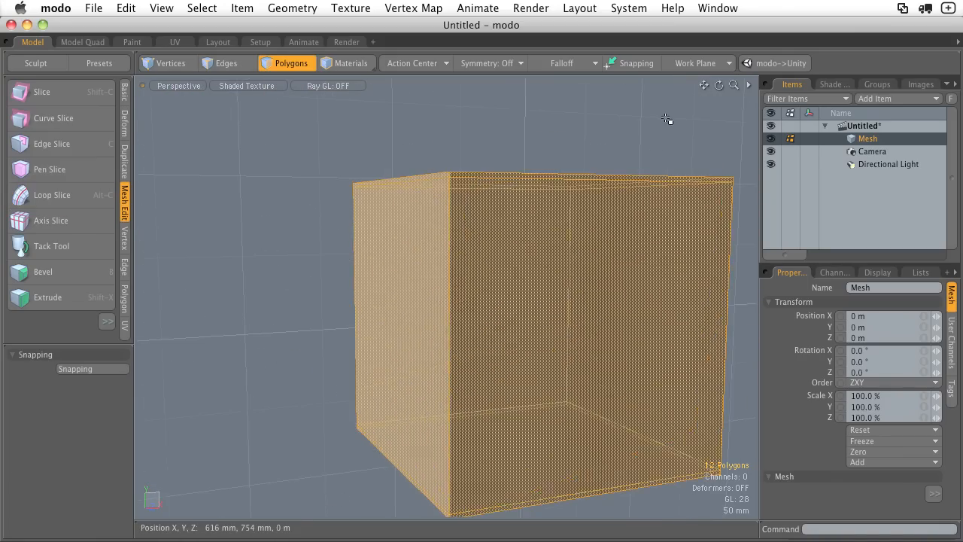
# Toggle subdivision on and off to examine the cube's shape with loop slices near its top and bottom edges.
pyautogui.click(669, 118)
pyautogui.keyDown('alt'); pyautogui.moveTo(669, 118); pyautogui.dragTo(555, 211); pyautogui.keyUp('alt')
pyautogui.click(494, 195)
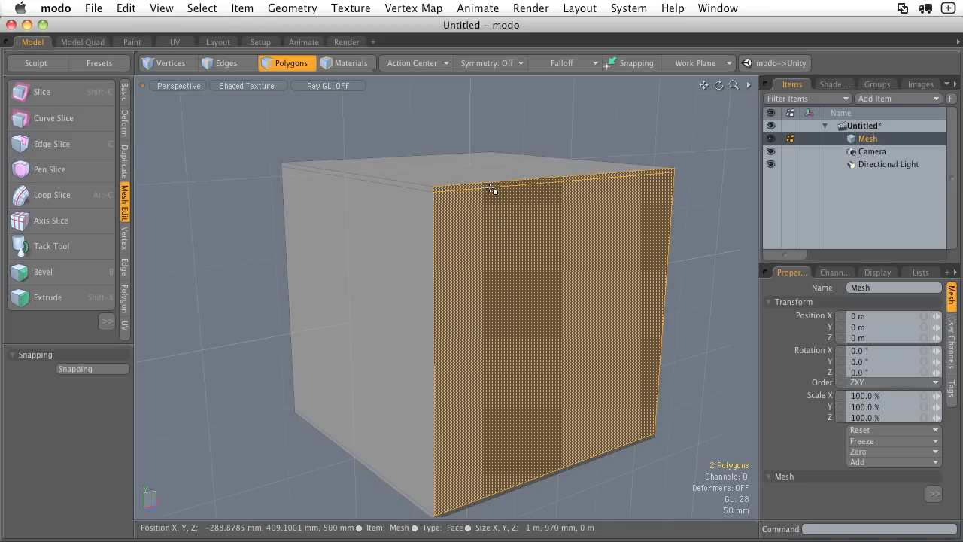
pyautogui.keyDown('alt'); pyautogui.moveTo(493, 189); pyautogui.dragTo(663, 155); pyautogui.keyUp('alt')
pyautogui.click(667, 190)
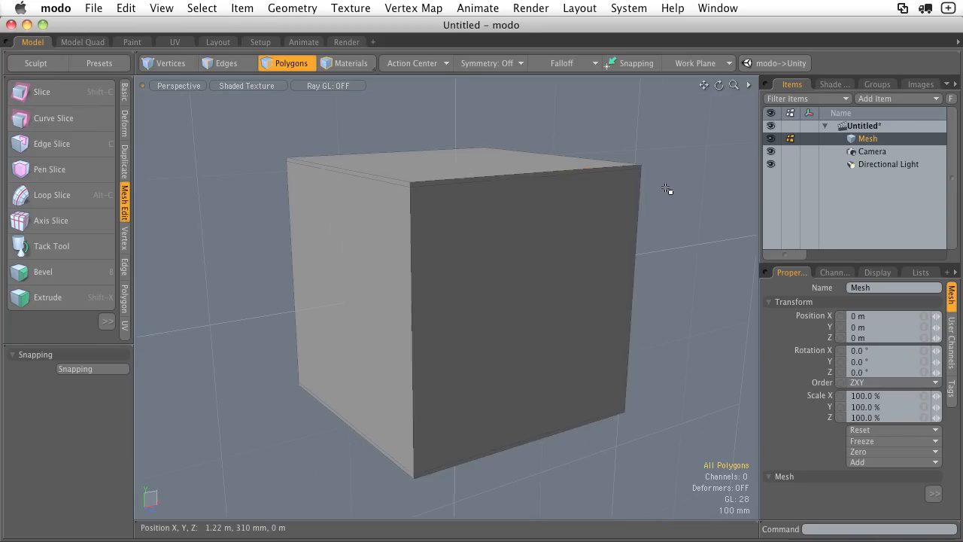
pyautogui.press('Tab')
pyautogui.keyDown('alt'); pyautogui.moveTo(497, 215); pyautogui.dragTo(491, 291); pyautogui.keyUp('alt')
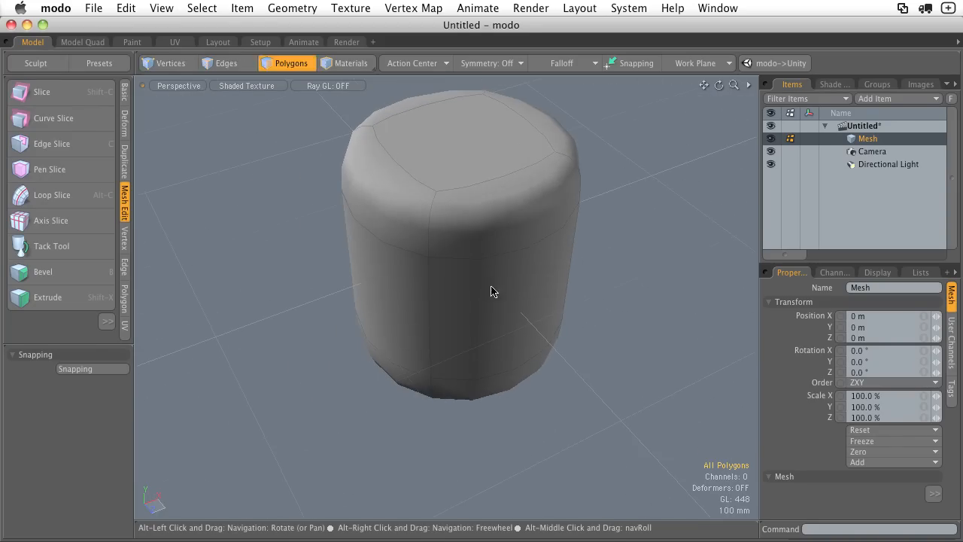
pyautogui.press('Tab')
pyautogui.moveTo(413, 269); pyautogui.dragTo(518, 264)
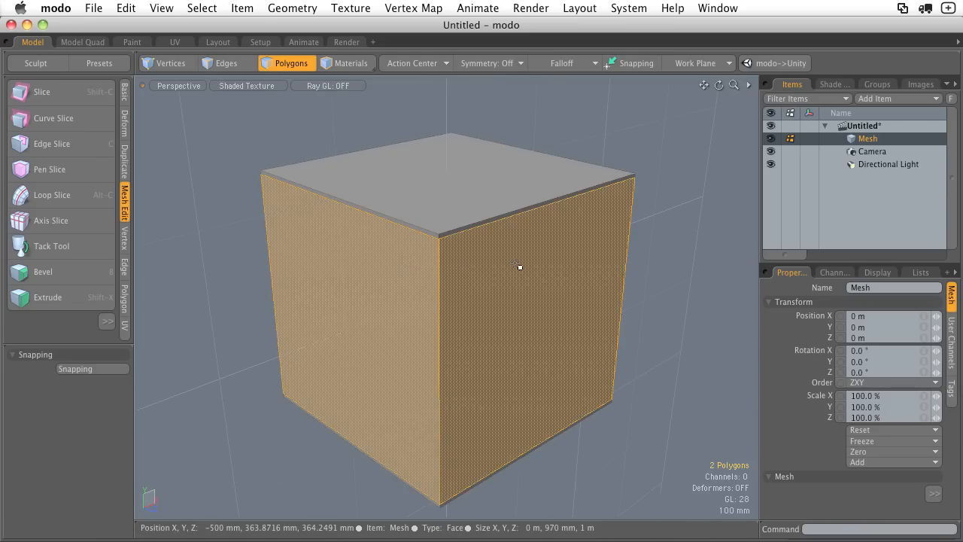
pyautogui.keyDown('alt'); pyautogui.moveTo(596, 256); pyautogui.dragTo(387, 265); pyautogui.keyUp('alt')
pyautogui.keyDown('shift'); pyautogui.click(518, 285); pyautogui.keyUp('shift')
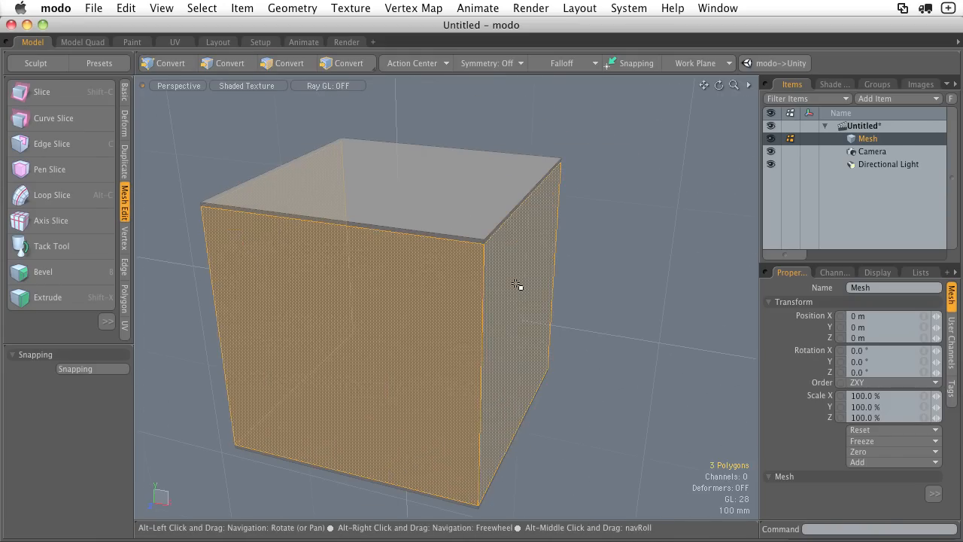
pyautogui.keyDown('alt'); pyautogui.moveTo(568, 276); pyautogui.dragTo(613, 260); pyautogui.keyUp('alt')
pyautogui.click(613, 260)
# Loop-slice across the cube's front and top faces in Symmetry mode with count 2 and position 1.0 %, placing cuts near the vertical edges.
pyautogui.keyDown('alt'); pyautogui.moveTo(465, 282); pyautogui.dragTo(560, 269); pyautogui.keyUp('alt')
pyautogui.click(492, 262)
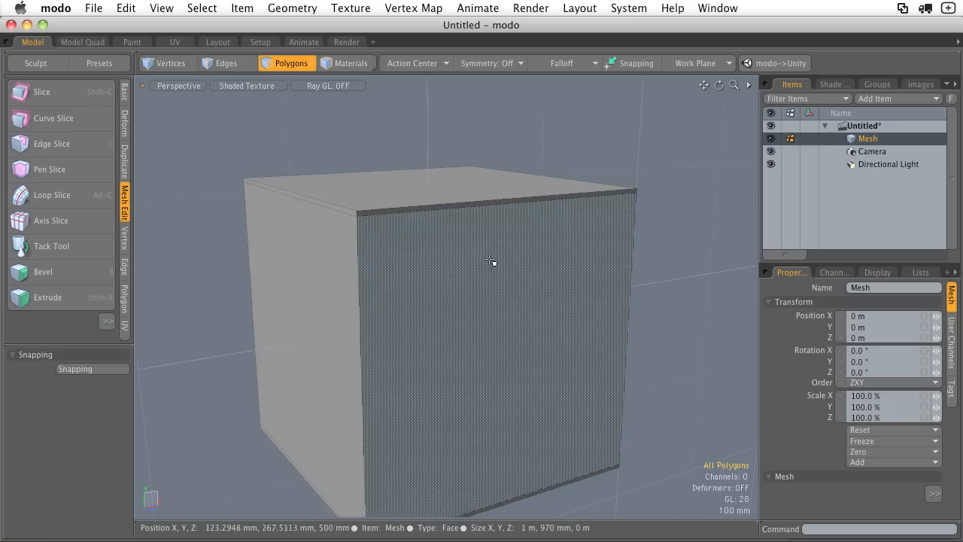
pyautogui.keyDown('shift'); pyautogui.moveTo(449, 212); pyautogui.dragTo(447, 206); pyautogui.keyUp('shift')
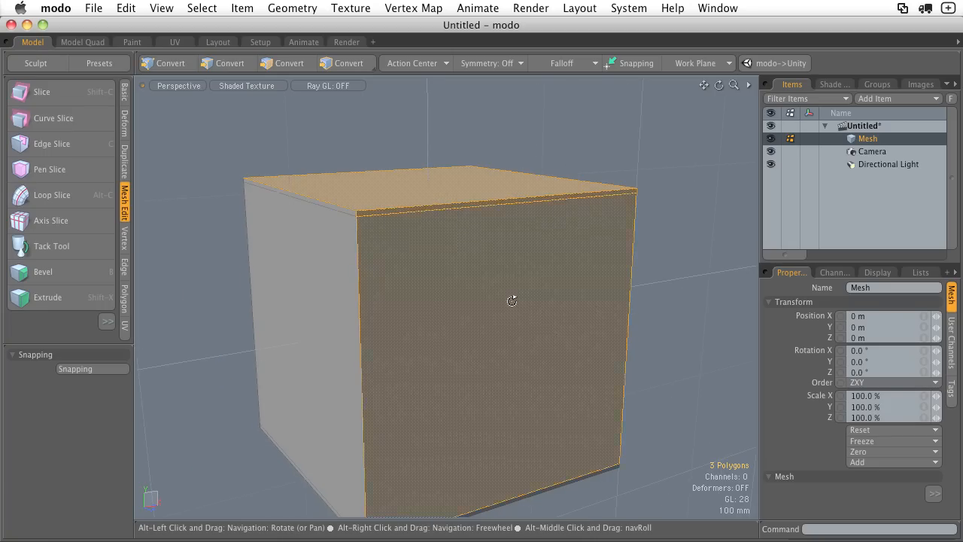
pyautogui.keyDown('alt'); pyautogui.moveTo(512, 297); pyautogui.dragTo(510, 319); pyautogui.keyUp('alt')
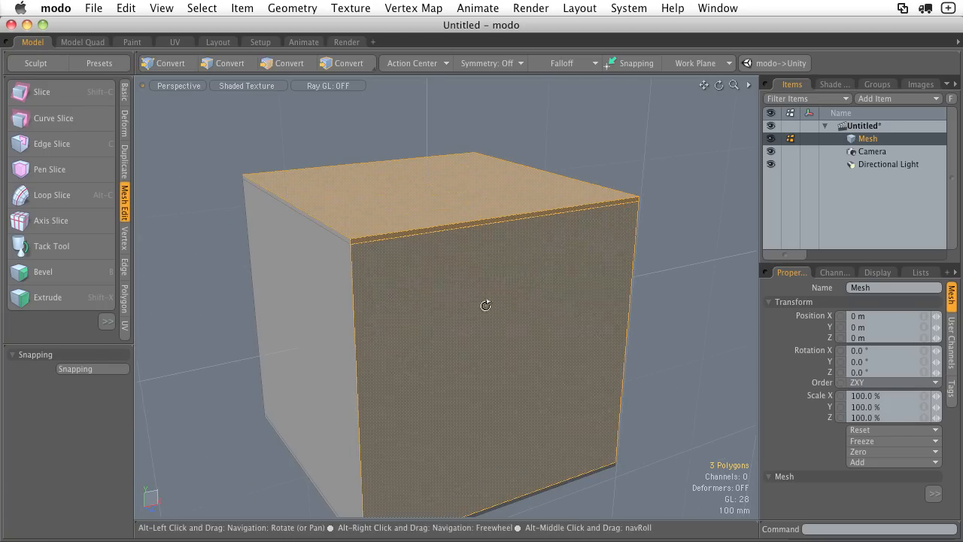
pyautogui.hotkey('alt', 'c')
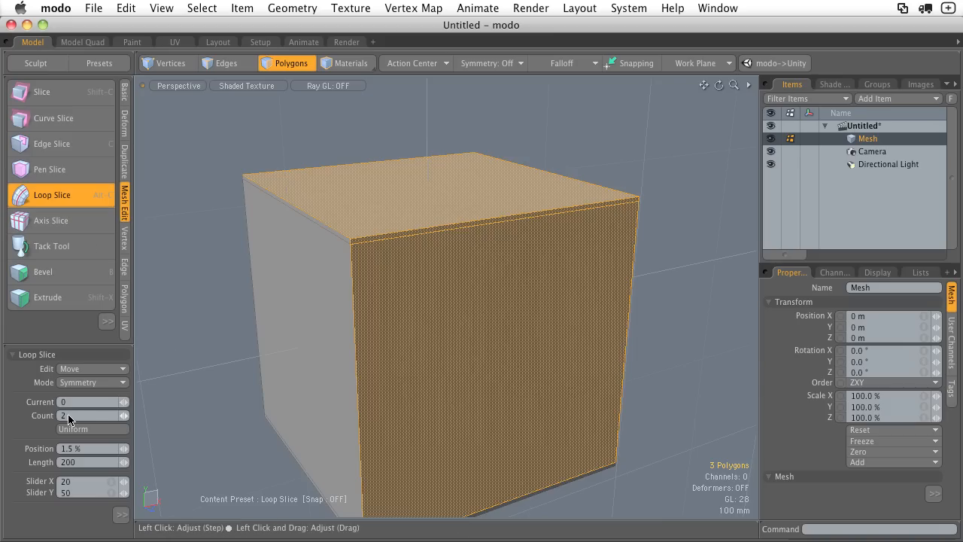
pyautogui.press('Return')
pyautogui.moveTo(155, 114); pyautogui.dragTo(154, 114)
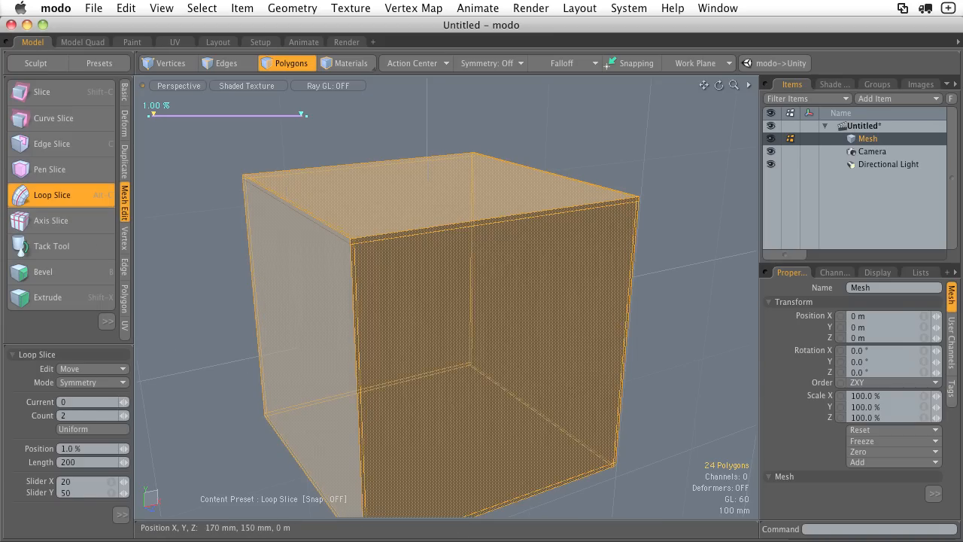
pyautogui.press('space')
pyautogui.click(570, 155)
# Toggle subdivision on and off to check the cube's shape with loop slices in two directions.
pyautogui.keyDown('alt'); pyautogui.moveTo(615, 173); pyautogui.dragTo(605, 176); pyautogui.keyUp('alt')
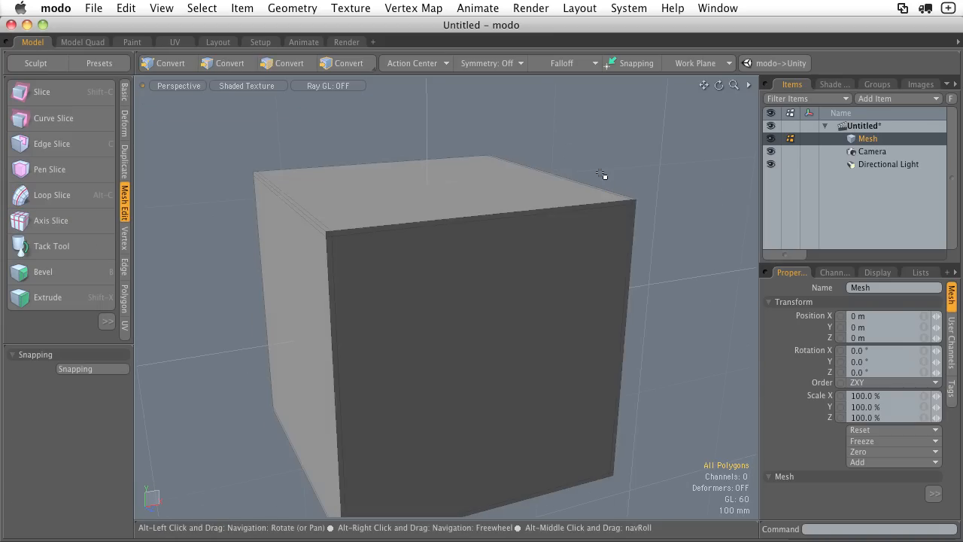
pyautogui.press('Tab')
pyautogui.keyDown('alt'); pyautogui.moveTo(473, 189); pyautogui.dragTo(490, 224); pyautogui.keyUp('alt')
pyautogui.press('Tab')
# Loop-slice the cube in the remaining third direction across a side face and the top face, in Symmetry mode with count 2.
pyautogui.click(524, 195)
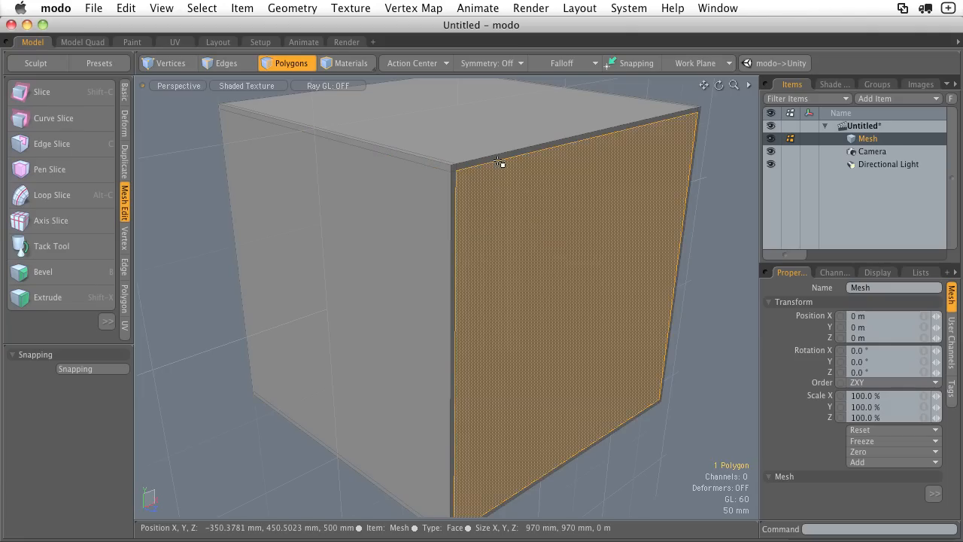
pyautogui.moveTo(498, 160); pyautogui.dragTo(496, 149)
pyautogui.click(518, 218)
pyautogui.keyDown('alt'); pyautogui.moveTo(454, 213); pyautogui.dragTo(500, 200); pyautogui.keyUp('alt')
pyautogui.click(412, 163)
pyautogui.moveTo(420, 148); pyautogui.dragTo(441, 180)
pyautogui.hotkey('alt', 'c')
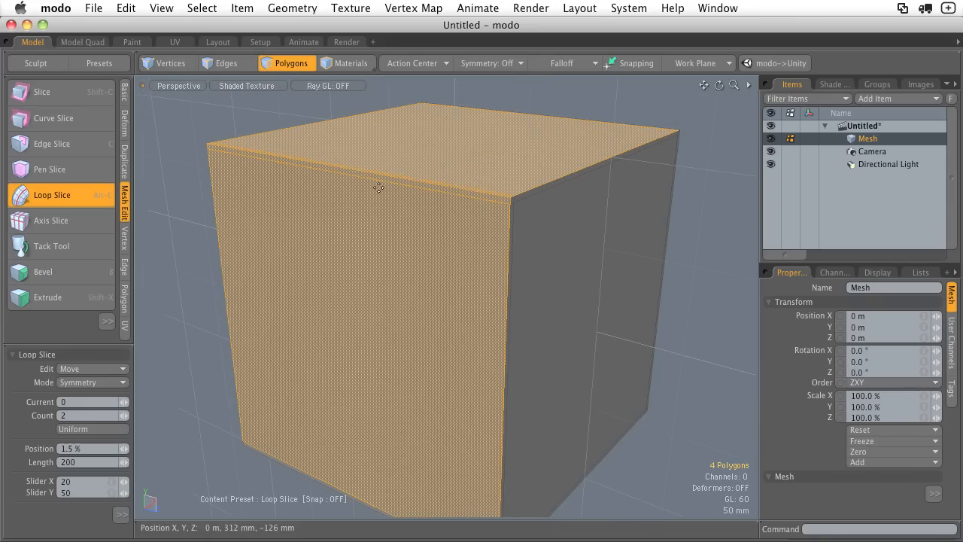
pyautogui.click(269, 218)
pyautogui.press('q')
pyautogui.click(717, 201)
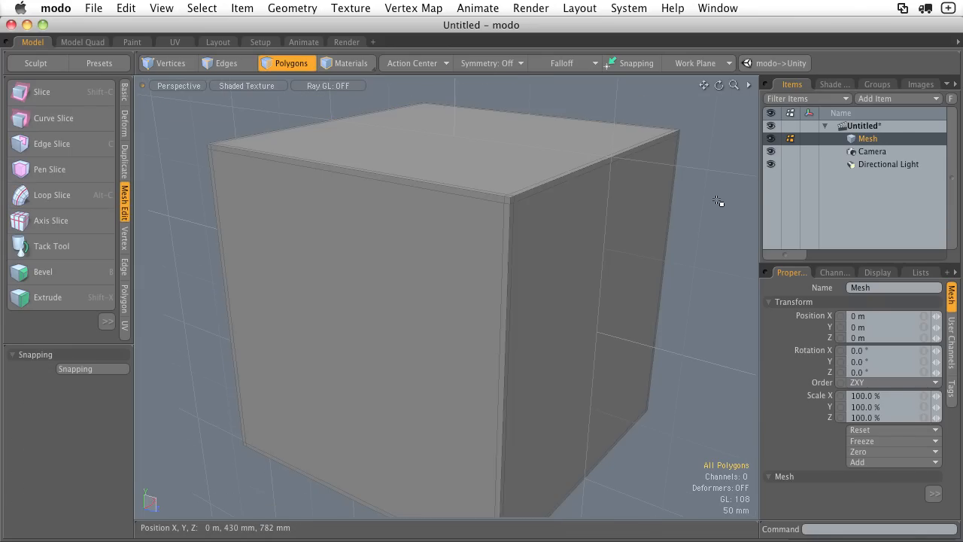
# Turn subdivision on to inspect the fully sliced cube's sharp corners, then turn it off again.
pyautogui.press('Tab')
pyautogui.keyDown('ctrl'); pyautogui.keyDown('alt'); pyautogui.moveTo(711, 198); pyautogui.dragTo(638, 198); pyautogui.keyUp('alt'); pyautogui.keyUp('ctrl')
pyautogui.keyDown('alt'); pyautogui.keyDown('shift'); pyautogui.moveTo(638, 199); pyautogui.dragTo(615, 170); pyautogui.keyUp('shift'); pyautogui.keyUp('alt')
pyautogui.keyDown('alt'); pyautogui.keyDown('shift'); pyautogui.moveTo(615, 170); pyautogui.dragTo(469, 236); pyautogui.keyUp('shift'); pyautogui.keyUp('alt')
pyautogui.press('3')
pyautogui.press('Tab')
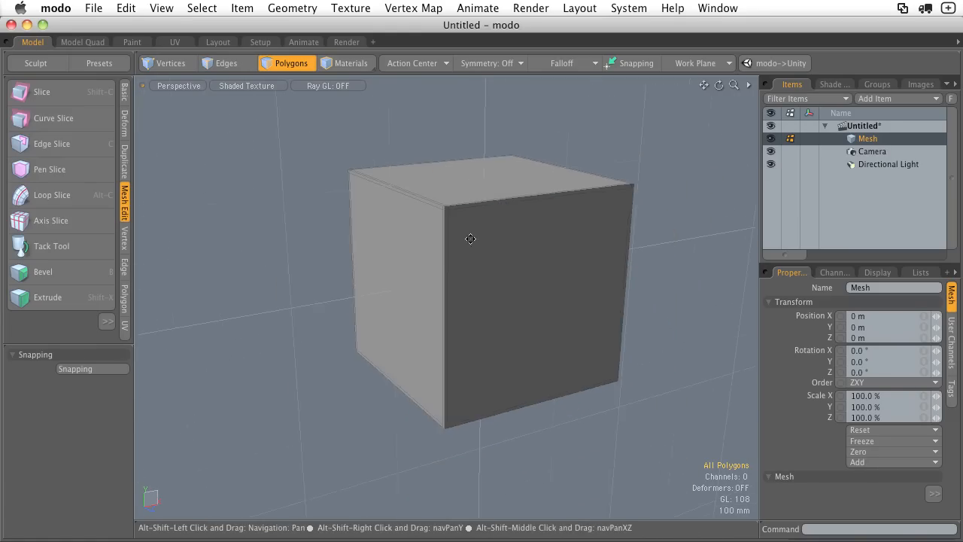
# Delete the sliced cube's polygons and create a new default unit cube.
pyautogui.click(445, 243)
pyautogui.doubleClick(445, 242)
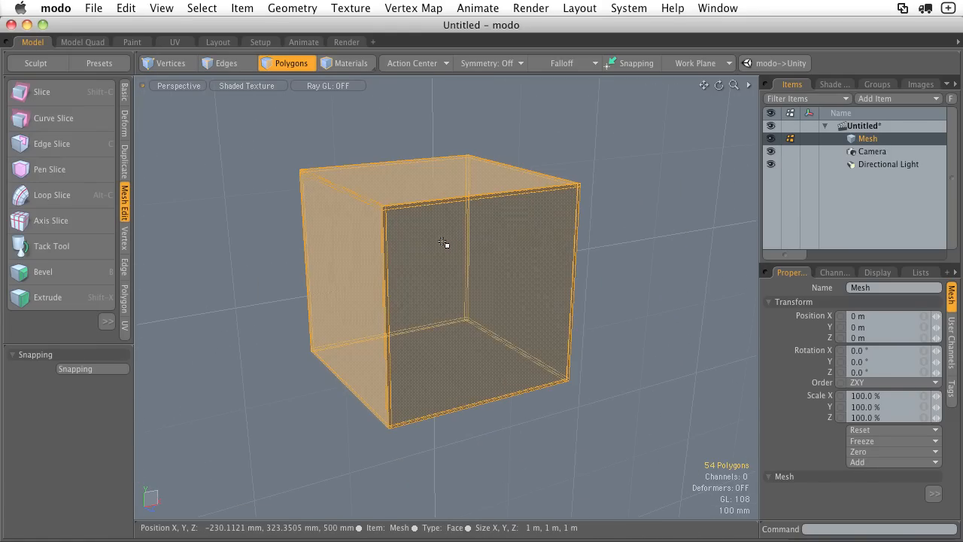
pyautogui.press('Delete')
pyautogui.click(125, 93)
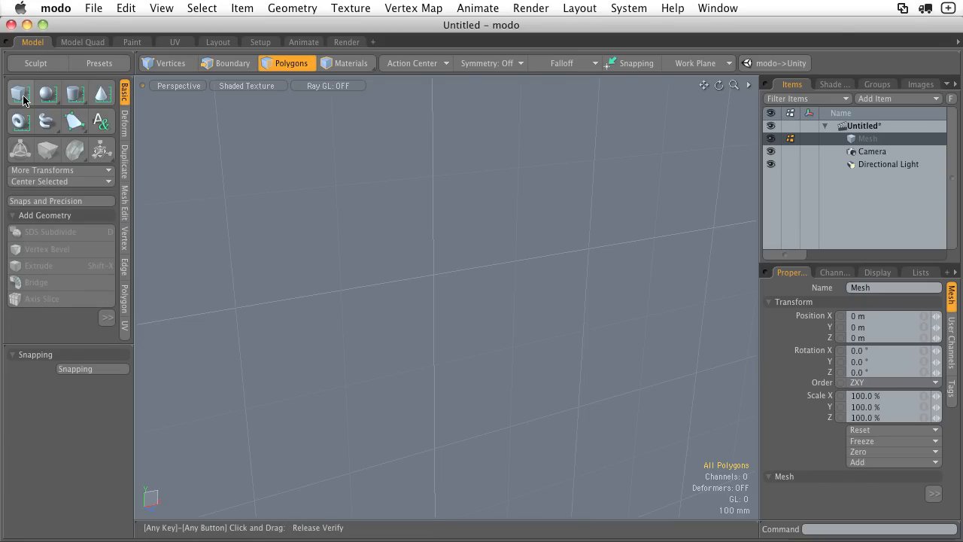
pyautogui.keyDown('shift'); pyautogui.click(24, 101); pyautogui.keyUp('shift')
# Switch to edge selection and select the four edges around the new cube's top face.
pyautogui.keyDown('ctrl'); pyautogui.keyDown('alt'); pyautogui.moveTo(444, 217); pyautogui.dragTo(555, 232); pyautogui.keyUp('alt'); pyautogui.keyUp('ctrl')
pyautogui.keyDown('alt'); pyautogui.keyDown('shift'); pyautogui.moveTo(556, 231); pyautogui.dragTo(537, 271); pyautogui.keyUp('shift'); pyautogui.keyUp('alt')
pyautogui.keyDown('alt'); pyautogui.keyDown('shift'); pyautogui.moveTo(384, 267); pyautogui.dragTo(434, 281); pyautogui.keyUp('shift'); pyautogui.keyUp('alt')
pyautogui.click(328, 327)
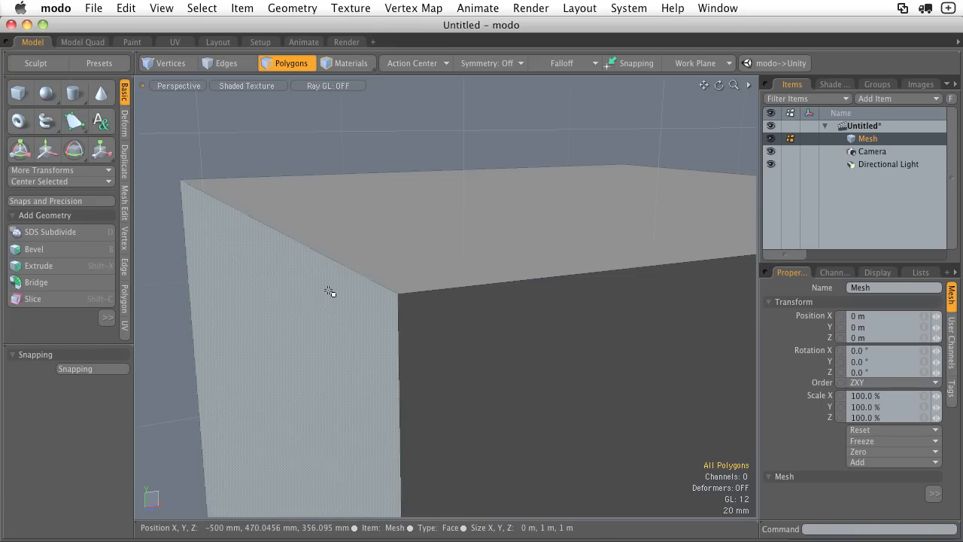
pyautogui.keyDown('ctrl'); pyautogui.keyDown('alt'); pyautogui.moveTo(329, 291); pyautogui.dragTo(374, 286); pyautogui.keyUp('alt'); pyautogui.keyUp('ctrl')
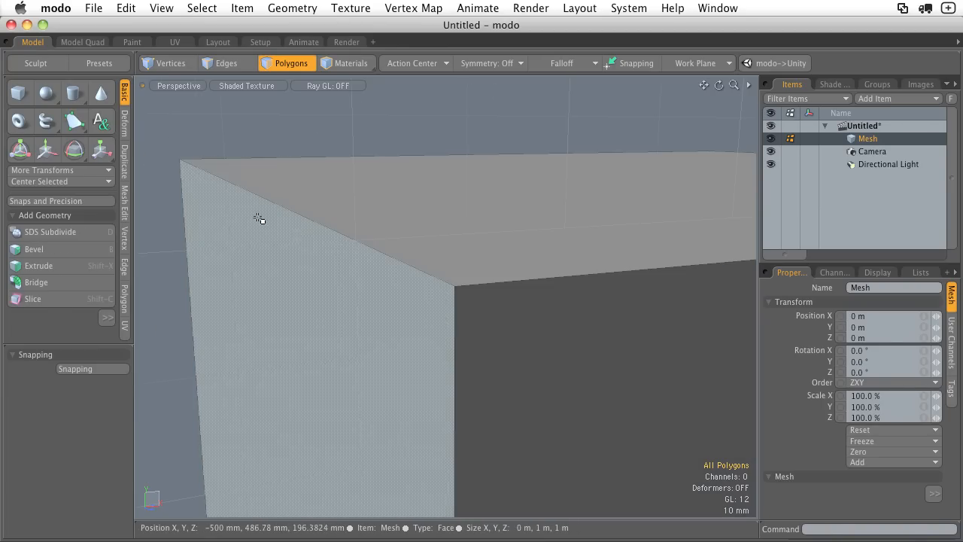
pyautogui.press('1')
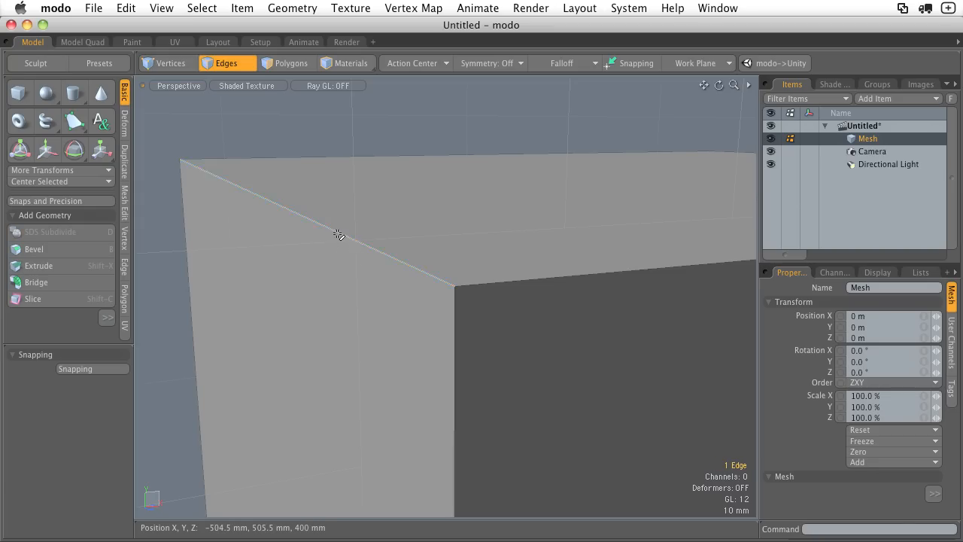
pyautogui.click(317, 139)
pyautogui.keyDown('ctrl'); pyautogui.keyDown('alt'); pyautogui.moveTo(316, 140); pyautogui.dragTo(311, 261); pyautogui.keyUp('alt'); pyautogui.keyUp('ctrl')
pyautogui.keyDown('alt'); pyautogui.moveTo(310, 261); pyautogui.dragTo(334, 264); pyautogui.keyUp('alt')
pyautogui.keyDown('alt'); pyautogui.moveTo(417, 196); pyautogui.dragTo(458, 321); pyautogui.keyUp('alt')
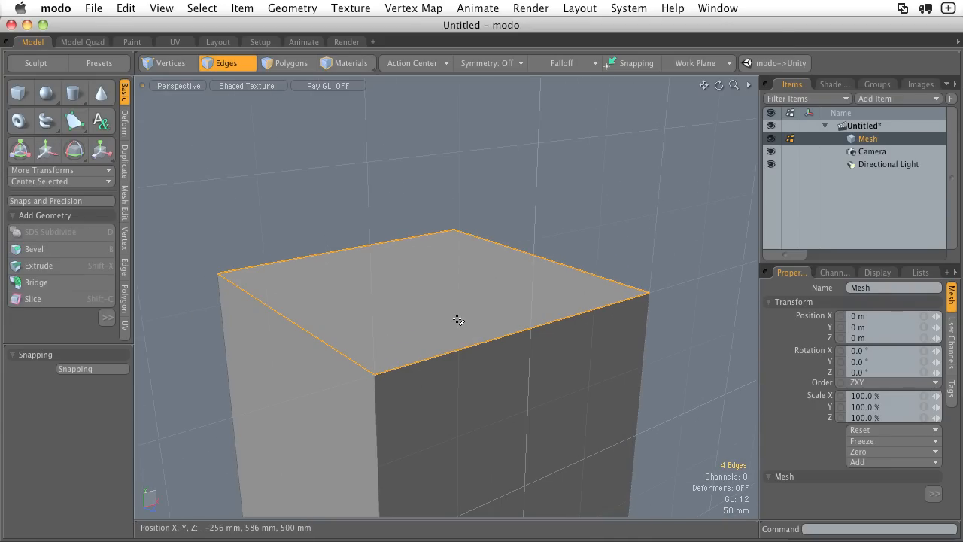
# Bevel the four top edges in Inset mode with a value of 17 mm and Round Level 2.
pyautogui.keyDown('ctrl'); pyautogui.keyDown('alt'); pyautogui.moveTo(392, 361); pyautogui.dragTo(453, 303); pyautogui.keyUp('alt'); pyautogui.keyUp('ctrl')
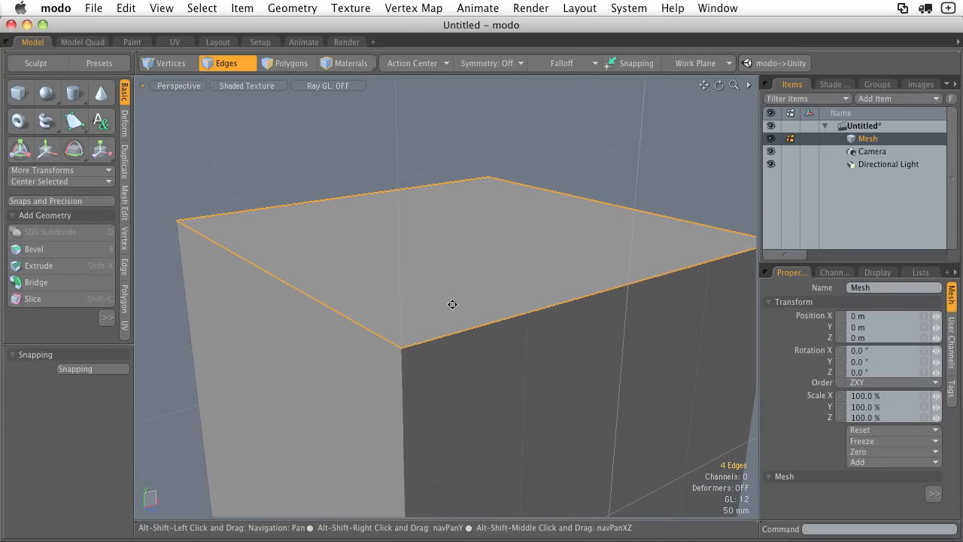
pyautogui.click(64, 251)
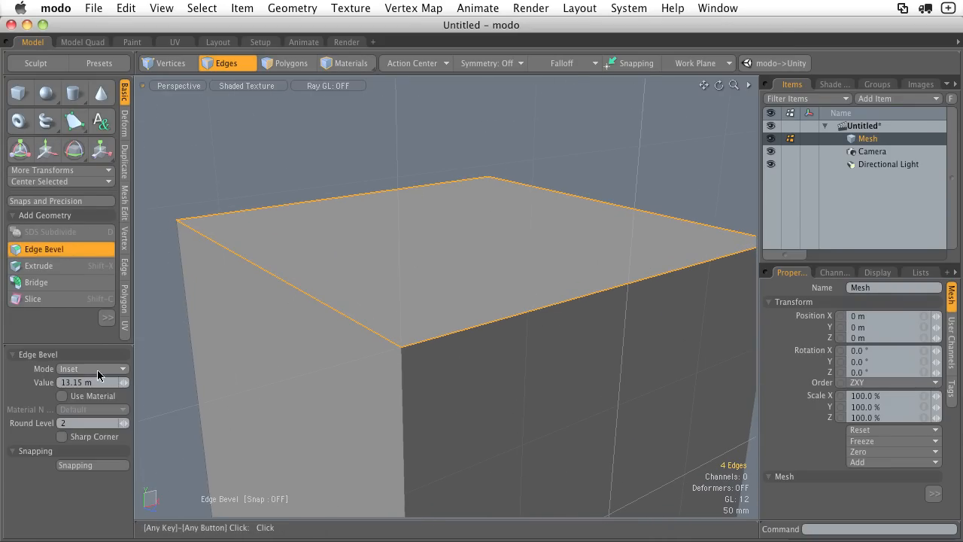
pyautogui.moveTo(306, 331); pyautogui.dragTo(331, 331)
pyautogui.keyDown('ctrl'); pyautogui.keyDown('alt'); pyautogui.moveTo(307, 331); pyautogui.dragTo(467, 328); pyautogui.keyUp('alt'); pyautogui.keyUp('ctrl')
pyautogui.keyDown('alt'); pyautogui.moveTo(451, 324); pyautogui.dragTo(183, 389); pyautogui.keyUp('alt')
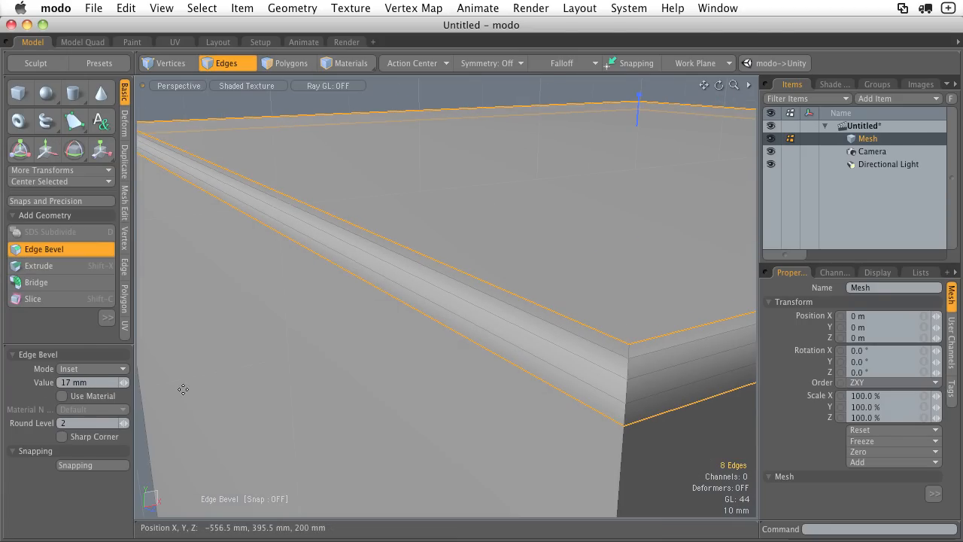
# Adjust the top-edge bevel to Round Level 1 with a 9.4 mm inset, finish the tool and clear the selection.
pyautogui.click(126, 424)
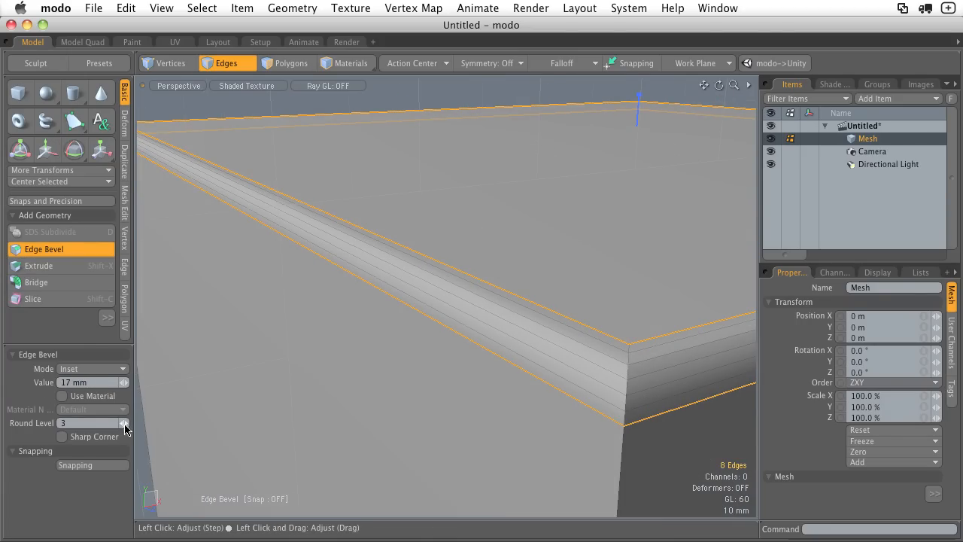
pyautogui.click(122, 427)
pyautogui.click(122, 426)
pyautogui.keyDown('alt'); pyautogui.moveTo(242, 358); pyautogui.dragTo(262, 378); pyautogui.keyUp('alt')
pyautogui.keyDown('alt'); pyautogui.keyDown('shift'); pyautogui.moveTo(262, 378); pyautogui.dragTo(354, 388); pyautogui.keyUp('shift'); pyautogui.keyUp('alt')
pyautogui.keyDown('alt'); pyautogui.keyDown('shift'); pyautogui.moveTo(354, 388); pyautogui.dragTo(244, 356); pyautogui.keyUp('shift'); pyautogui.keyUp('alt')
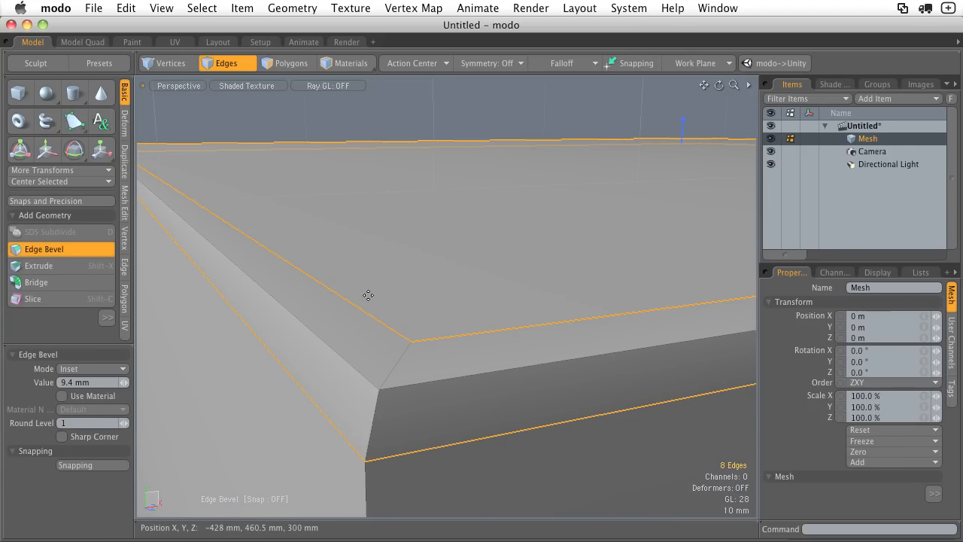
pyautogui.keyDown('ctrl'); pyautogui.keyDown('alt'); pyautogui.moveTo(368, 295); pyautogui.dragTo(349, 252); pyautogui.keyUp('alt'); pyautogui.keyUp('ctrl')
pyautogui.press('space')
pyautogui.click(396, 194)
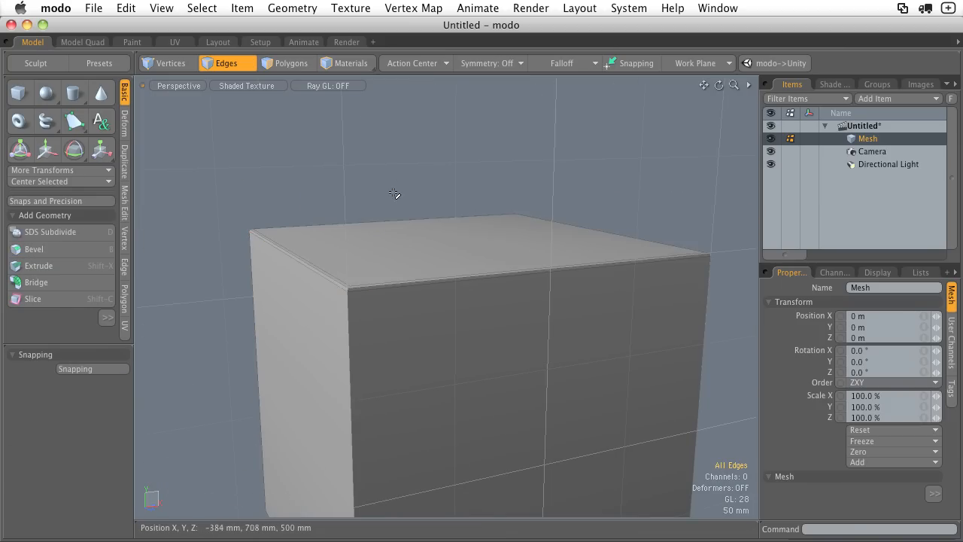
# Toggle subdivision on and off to examine the cube with only its top edges beveled.
pyautogui.keyDown('alt'); pyautogui.moveTo(396, 196); pyautogui.dragTo(369, 286); pyautogui.keyUp('alt')
pyautogui.press('Tab')
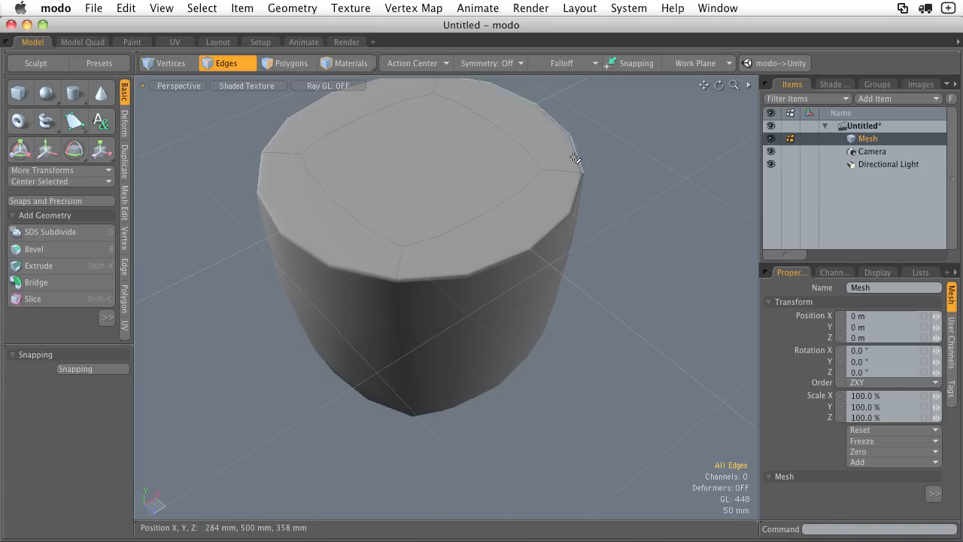
pyautogui.press('Tab')
pyautogui.keyDown('alt'); pyautogui.moveTo(529, 215); pyautogui.dragTo(474, 229); pyautogui.keyUp('alt')
# Undo the top-edge bevel and fit the cube in the view.
pyautogui.press('super+z')
pyautogui.press('super+z')
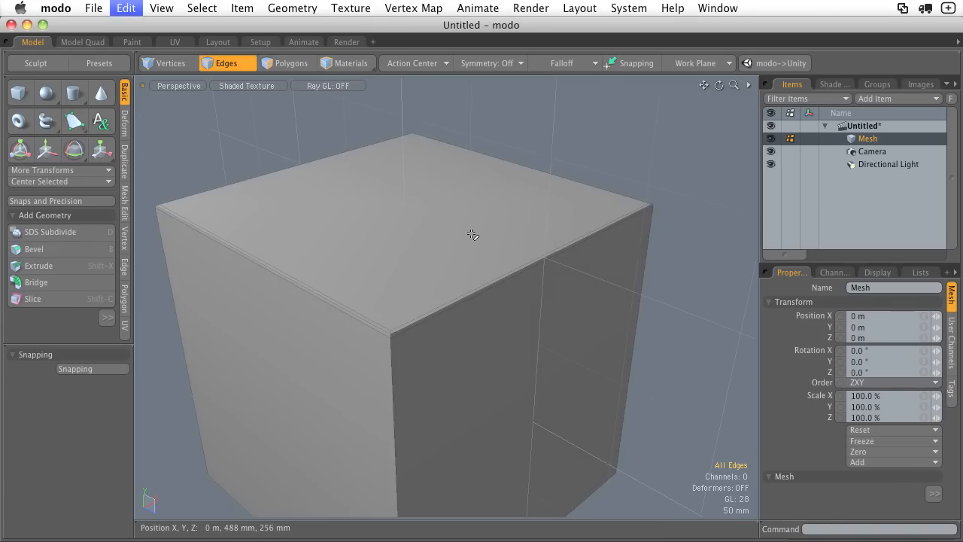
pyautogui.press('super+z')
pyautogui.press('super+z')
pyautogui.press('a')
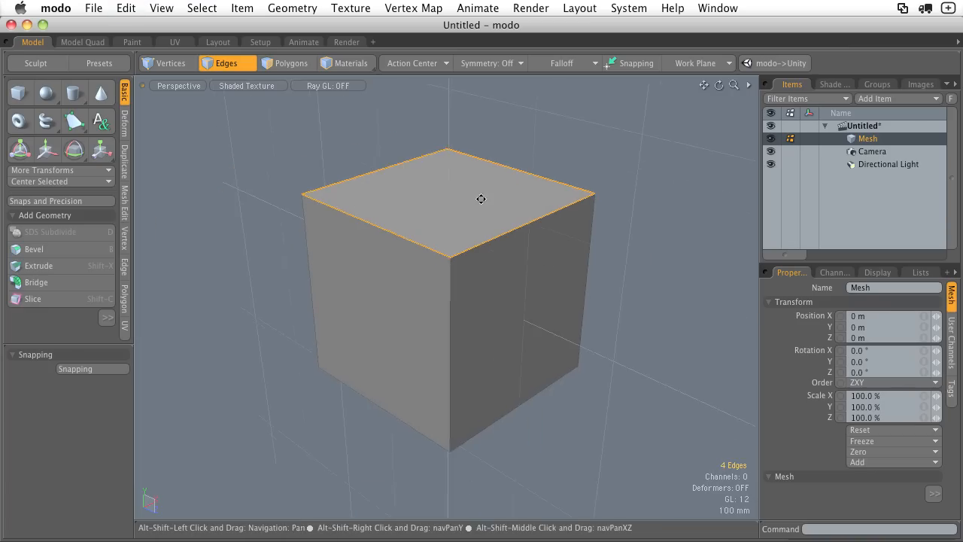
# Select all twelve edges of the cube.
pyautogui.keyDown('alt'); pyautogui.moveTo(482, 198); pyautogui.dragTo(344, 146); pyautogui.keyUp('alt')
pyautogui.moveTo(297, 125); pyautogui.dragTo(679, 462)
pyautogui.keyDown('alt'); pyautogui.moveTo(530, 326); pyautogui.dragTo(587, 132); pyautogui.keyUp('alt')
pyautogui.keyDown('alt'); pyautogui.keyDown('shift'); pyautogui.moveTo(588, 132); pyautogui.dragTo(540, 223); pyautogui.keyUp('shift'); pyautogui.keyUp('alt')
# Bevel all the cube's edges in Inset mode with a value of 8.5 mm and Round Level 1, and leave the tool.
pyautogui.press('b')
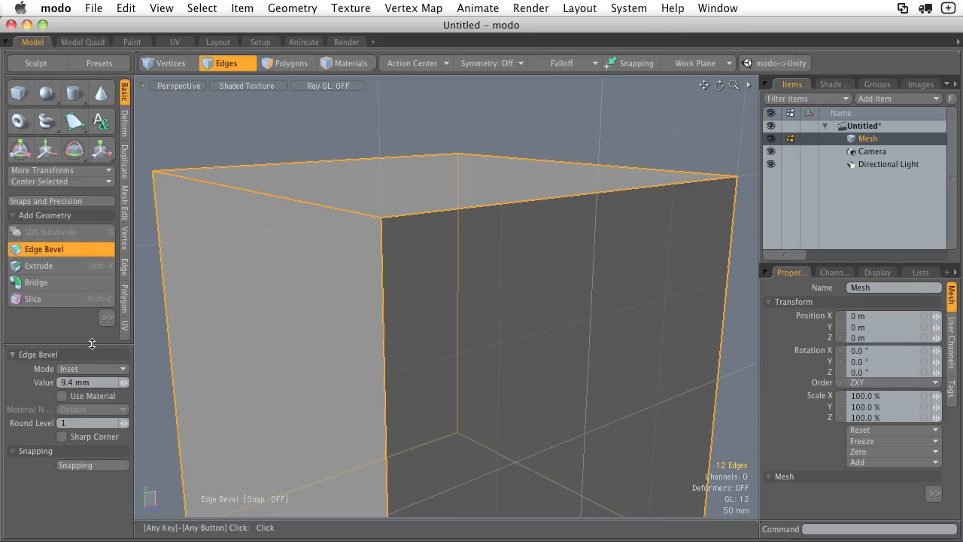
pyautogui.keyDown('alt'); pyautogui.moveTo(332, 245); pyautogui.dragTo(402, 286); pyautogui.keyUp('alt')
pyautogui.keyDown('ctrl'); pyautogui.keyDown('alt'); pyautogui.moveTo(403, 287); pyautogui.dragTo(466, 261); pyautogui.keyUp('alt'); pyautogui.keyUp('ctrl')
pyautogui.moveTo(466, 261); pyautogui.dragTo(426, 260)
pyautogui.keyDown('alt'); pyautogui.keyDown('shift'); pyautogui.moveTo(426, 261); pyautogui.dragTo(372, 243); pyautogui.keyUp('shift'); pyautogui.keyUp('alt')
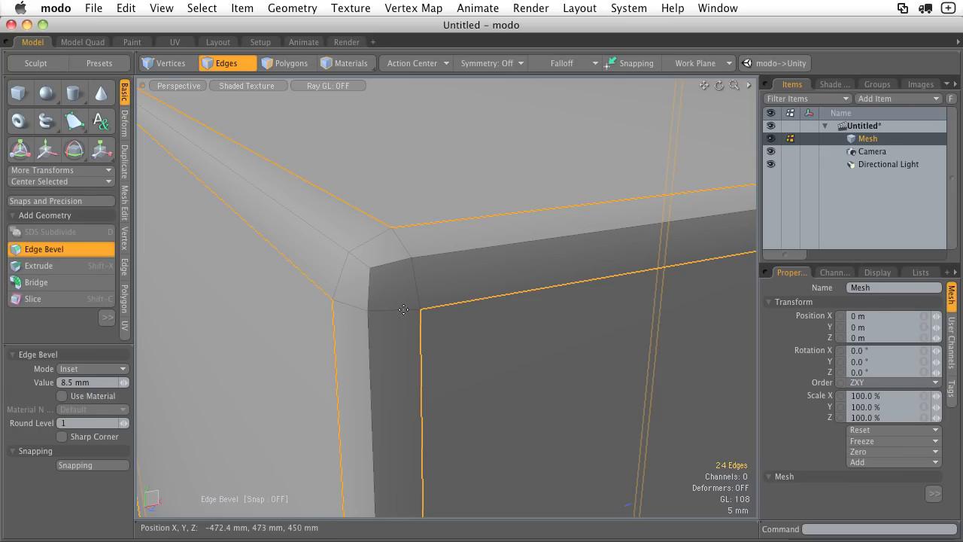
pyautogui.keyDown('ctrl'); pyautogui.keyDown('alt'); pyautogui.moveTo(367, 289); pyautogui.dragTo(471, 226); pyautogui.keyUp('alt'); pyautogui.keyUp('ctrl')
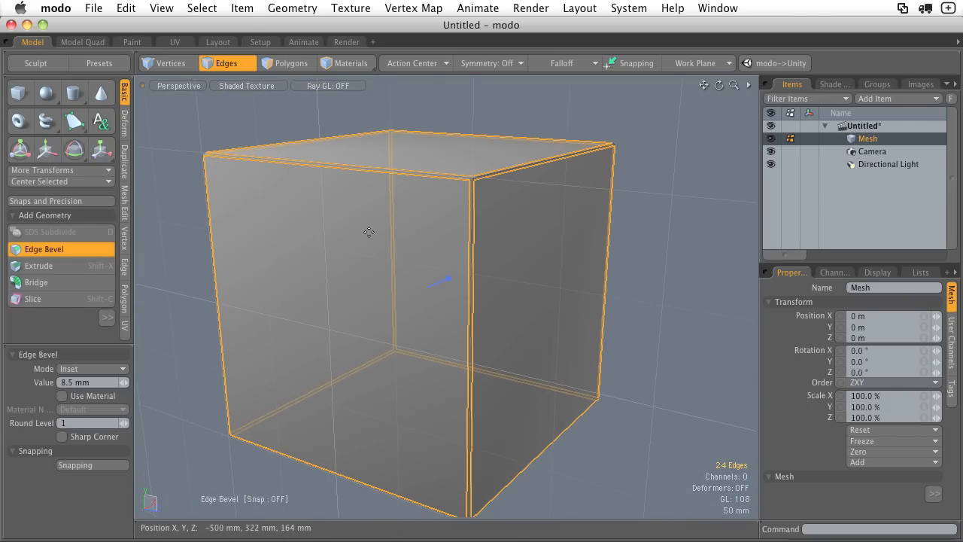
pyautogui.keyDown('alt'); pyautogui.moveTo(369, 232); pyautogui.dragTo(450, 198); pyautogui.keyUp('alt')
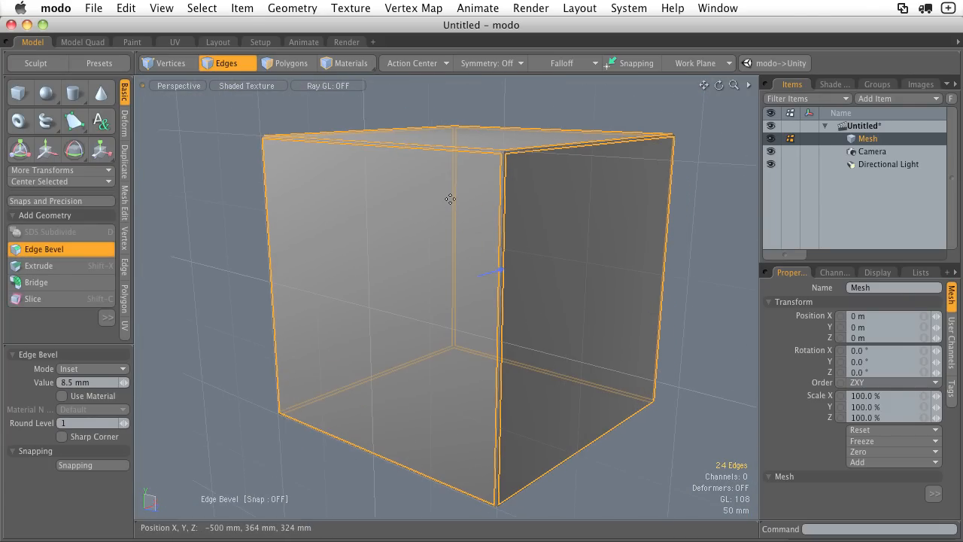
pyautogui.press('space')
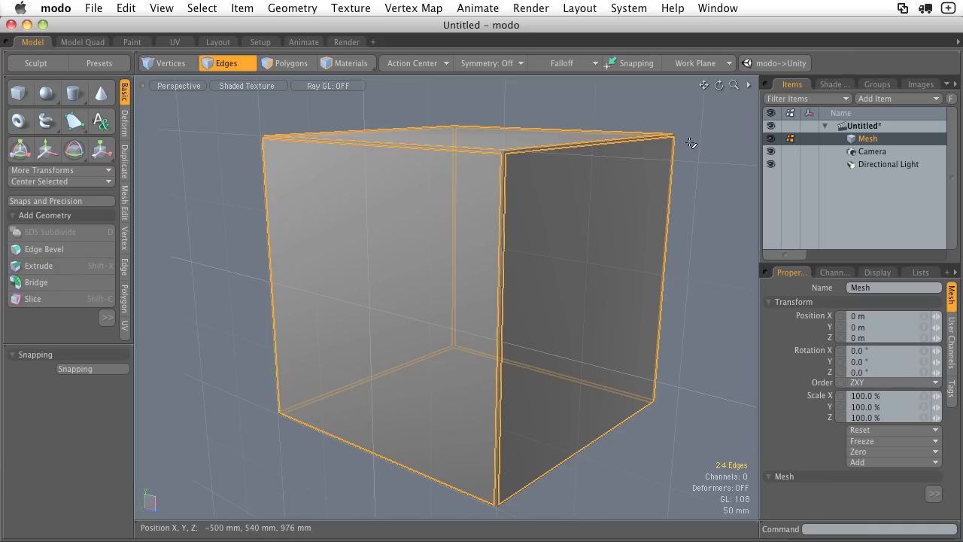
# Deselect the edges and examine a beveled cube corner up close with subdivision on and off.
pyautogui.click(691, 143)
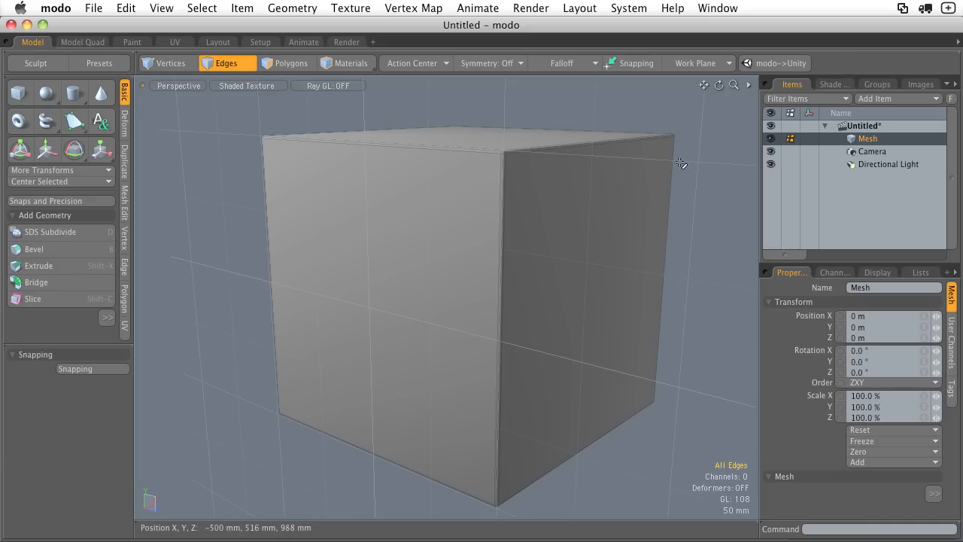
pyautogui.press('d')
pyautogui.press('d')
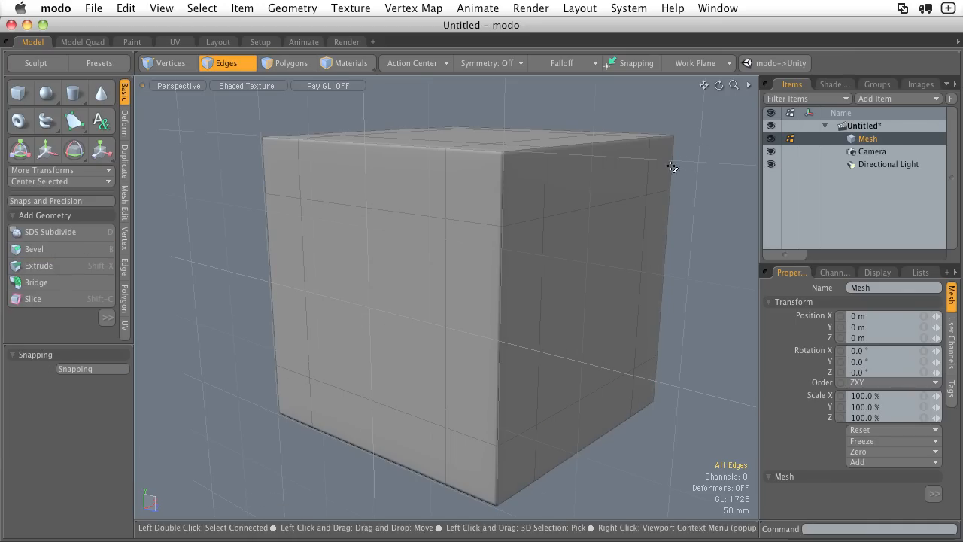
pyautogui.keyDown('alt'); pyautogui.moveTo(465, 159); pyautogui.dragTo(581, 221); pyautogui.keyUp('alt')
pyautogui.keyDown('alt'); pyautogui.keyDown('shift'); pyautogui.moveTo(582, 221); pyautogui.dragTo(466, 203); pyautogui.keyUp('shift'); pyautogui.keyUp('alt')
pyautogui.keyDown('alt'); pyautogui.keyDown('shift'); pyautogui.moveTo(467, 204); pyautogui.dragTo(448, 217); pyautogui.keyUp('shift'); pyautogui.keyUp('alt')
pyautogui.keyDown('alt'); pyautogui.keyDown('shift'); pyautogui.moveTo(448, 217); pyautogui.dragTo(500, 217); pyautogui.keyUp('shift'); pyautogui.keyUp('alt')
pyautogui.moveTo(501, 216)
pyautogui.keyDown('alt'); pyautogui.mouseDown()
pyautogui.moveTo(581, 217)
pyautogui.moveTo(512, 228)
pyautogui.mouseUp(); pyautogui.keyUp('alt')
pyautogui.keyDown('alt'); pyautogui.keyDown('shift'); pyautogui.moveTo(512, 229); pyautogui.dragTo(581, 244); pyautogui.keyUp('shift'); pyautogui.keyUp('alt')
pyautogui.keyDown('ctrl'); pyautogui.keyDown('alt'); pyautogui.moveTo(581, 244); pyautogui.dragTo(552, 250); pyautogui.keyUp('alt'); pyautogui.keyUp('ctrl')
pyautogui.press('Tab')
pyautogui.keyDown('ctrl'); pyautogui.keyDown('alt'); pyautogui.moveTo(460, 234); pyautogui.dragTo(551, 236); pyautogui.keyUp('alt'); pyautogui.keyUp('ctrl')
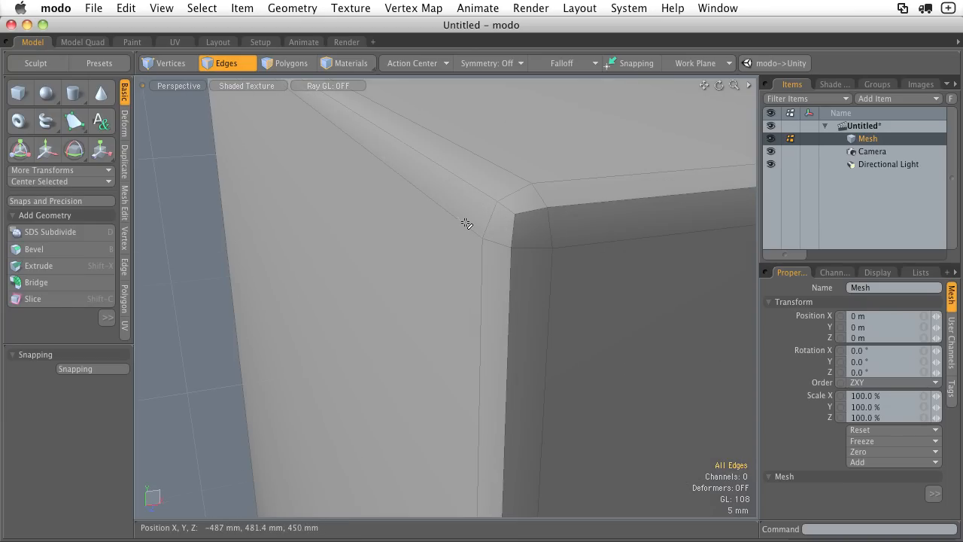
# Select the edge loops that border the bevels around the cube's corners to examine how they hold the shape.
pyautogui.press('shift')
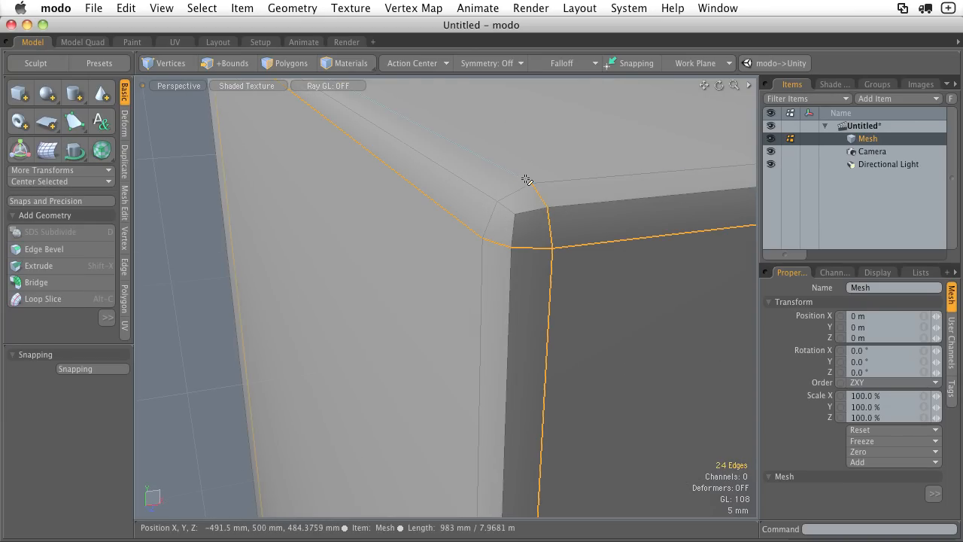
pyautogui.keyDown('shift'); pyautogui.doubleClick(570, 182); pyautogui.keyUp('shift')
pyautogui.keyDown('ctrl'); pyautogui.keyDown('alt'); pyautogui.moveTo(570, 183); pyautogui.dragTo(515, 197); pyautogui.keyUp('alt'); pyautogui.keyUp('ctrl')
pyautogui.keyDown('alt'); pyautogui.keyDown('shift'); pyautogui.moveTo(572, 194); pyautogui.dragTo(502, 267); pyautogui.keyUp('shift'); pyautogui.keyUp('alt')
pyautogui.keyDown('alt'); pyautogui.keyDown('shift'); pyautogui.moveTo(503, 267); pyautogui.dragTo(452, 260); pyautogui.keyUp('shift'); pyautogui.keyUp('alt')
pyautogui.keyDown('ctrl'); pyautogui.keyDown('alt'); pyautogui.moveTo(451, 260); pyautogui.dragTo(564, 285); pyautogui.keyUp('alt'); pyautogui.keyUp('ctrl')
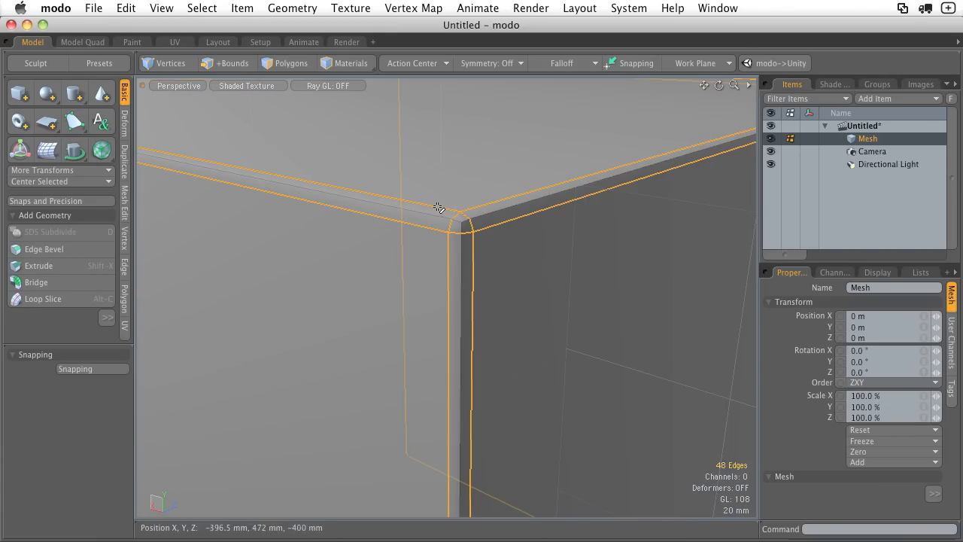
# Deselect the border loops and turn subdivision on to examine the whole cube with all its edges beveled.
pyautogui.keyDown('alt'); pyautogui.moveTo(498, 214); pyautogui.dragTo(331, 275); pyautogui.keyUp('alt')
pyautogui.click(606, 156)
pyautogui.press('Tab')
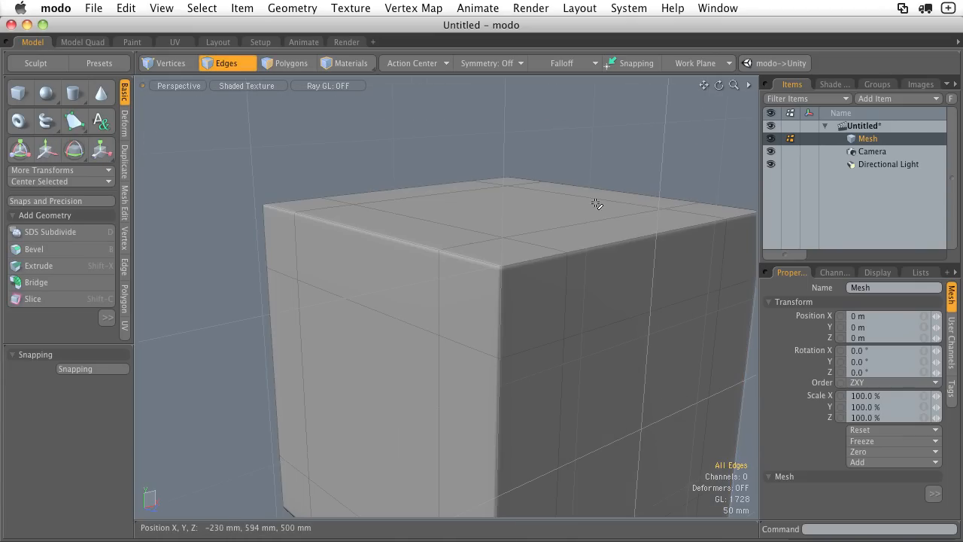
pyautogui.moveTo(519, 286)
pyautogui.keyDown('alt'); pyautogui.mouseDown()
pyautogui.moveTo(469, 279)
pyautogui.moveTo(669, 279)
pyautogui.moveTo(538, 287)
pyautogui.moveTo(499, 301)
pyautogui.moveTo(533, 306)
pyautogui.moveTo(526, 274)
pyautogui.mouseUp(); pyautogui.keyUp('alt')
pyautogui.keyDown('ctrl'); pyautogui.keyDown('alt'); pyautogui.moveTo(525, 274); pyautogui.dragTo(486, 274); pyautogui.keyUp('alt'); pyautogui.keyUp('ctrl')
pyautogui.keyDown('alt'); pyautogui.keyDown('shift'); pyautogui.moveTo(486, 274); pyautogui.dragTo(480, 254); pyautogui.keyUp('shift'); pyautogui.keyUp('alt')
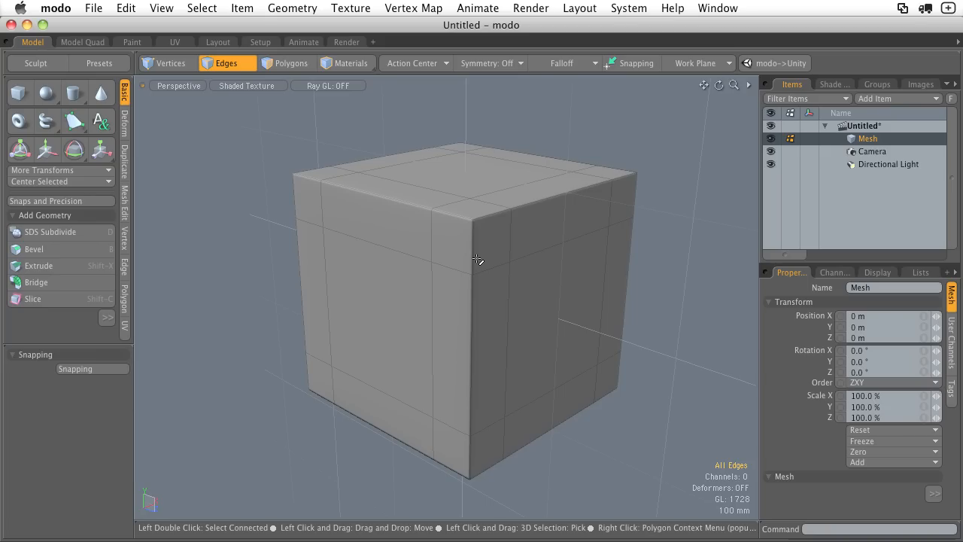
# Select all of the cube's polygons and delete them to empty the mesh.
pyautogui.press('3')
pyautogui.doubleClick(481, 262)
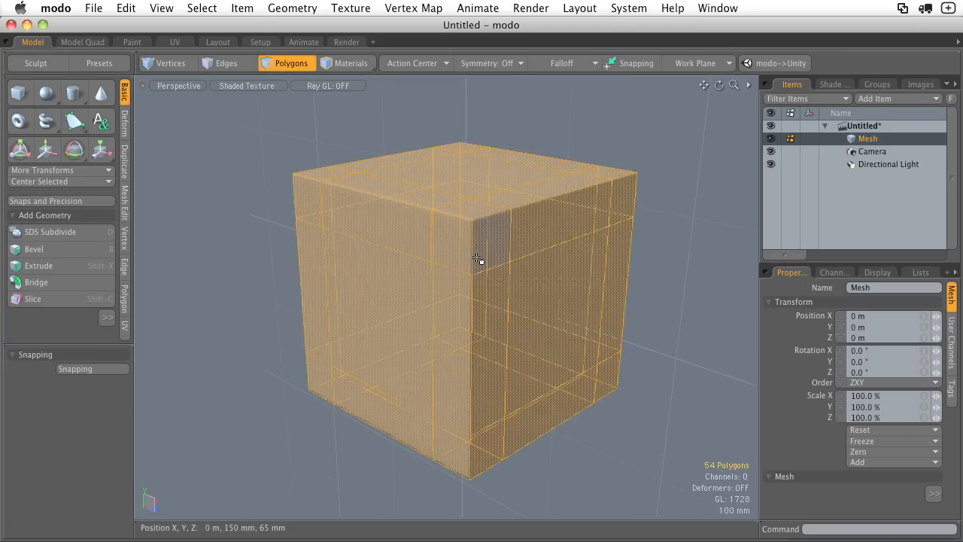
pyautogui.press('Delete')
pyautogui.keyDown('alt'); pyautogui.moveTo(518, 266); pyautogui.dragTo(527, 346); pyautogui.keyUp('alt')
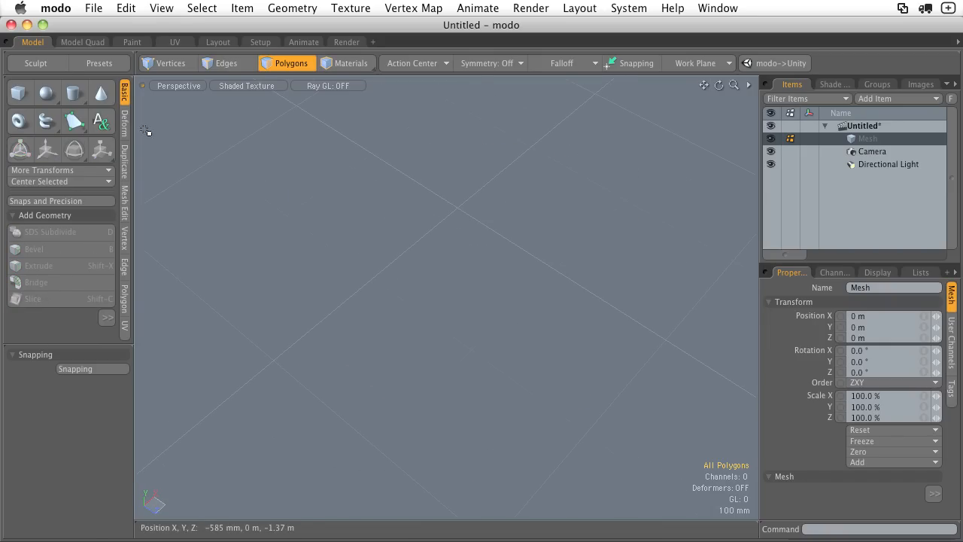
# Draw a flat twelve-sided disc on the ground plane with the Cylinder tool and leave the tool.
pyautogui.click(74, 92)
pyautogui.moveTo(394, 267); pyautogui.dragTo(602, 407)
pyautogui.keyDown('alt'); pyautogui.moveTo(449, 322); pyautogui.dragTo(422, 240); pyautogui.keyUp('alt')
pyautogui.press('q')
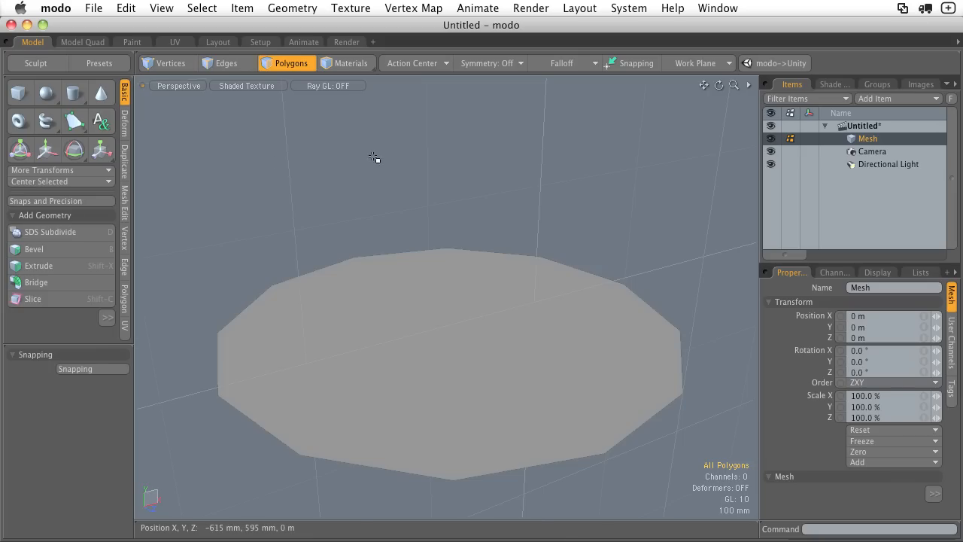
# Bevel the disc's face upward about 150 mm to form the bottom tier, and inset its top face 108 mm.
pyautogui.click(426, 326)
pyautogui.press('b')
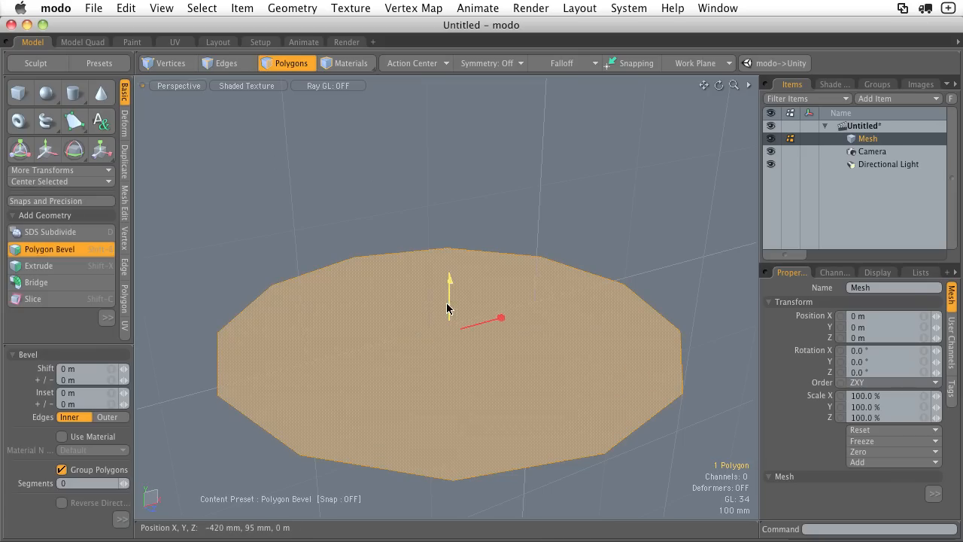
pyautogui.moveTo(447, 307); pyautogui.dragTo(496, 285)
pyautogui.press('b')
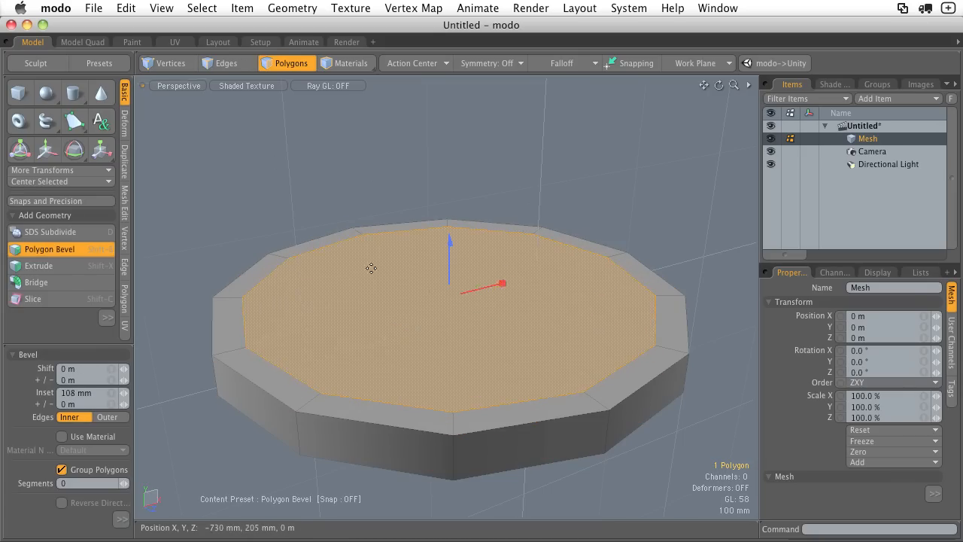
pyautogui.press('space')
# Bevel the inset face up 115 mm with tapered sides as the second tier, and inset its top face again.
pyautogui.press('b')
pyautogui.moveTo(450, 249); pyautogui.dragTo(450, 212)
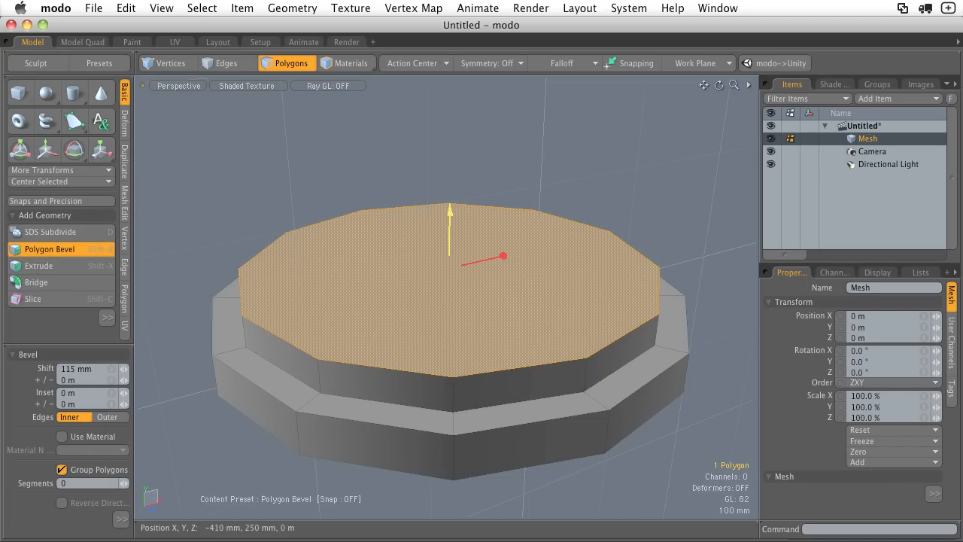
pyautogui.moveTo(502, 261); pyautogui.dragTo(500, 260)
pyautogui.keyDown('shift'); pyautogui.click(387, 269); pyautogui.keyUp('shift')
pyautogui.press('space')
# Bevel the innermost top face up 195 mm to form the top tier, and leave the tool.
pyautogui.press('b')
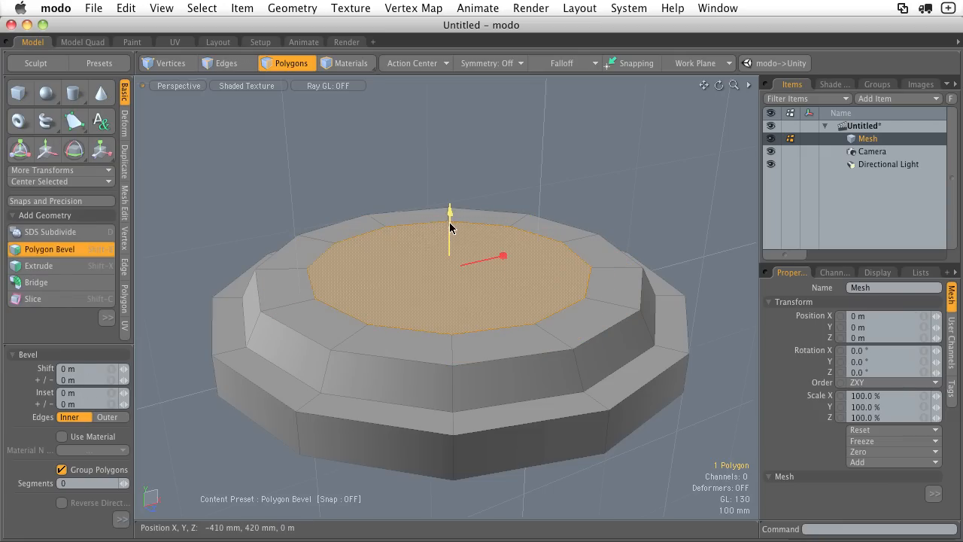
pyautogui.moveTo(450, 214); pyautogui.dragTo(450, 158)
pyautogui.press('space')
# Deselect the top face and toggle subdivision on and off to examine the stepped shape without beveled edges.
pyautogui.keyDown('alt'); pyautogui.moveTo(549, 301); pyautogui.dragTo(490, 251); pyautogui.keyUp('alt')
pyautogui.click(495, 267)
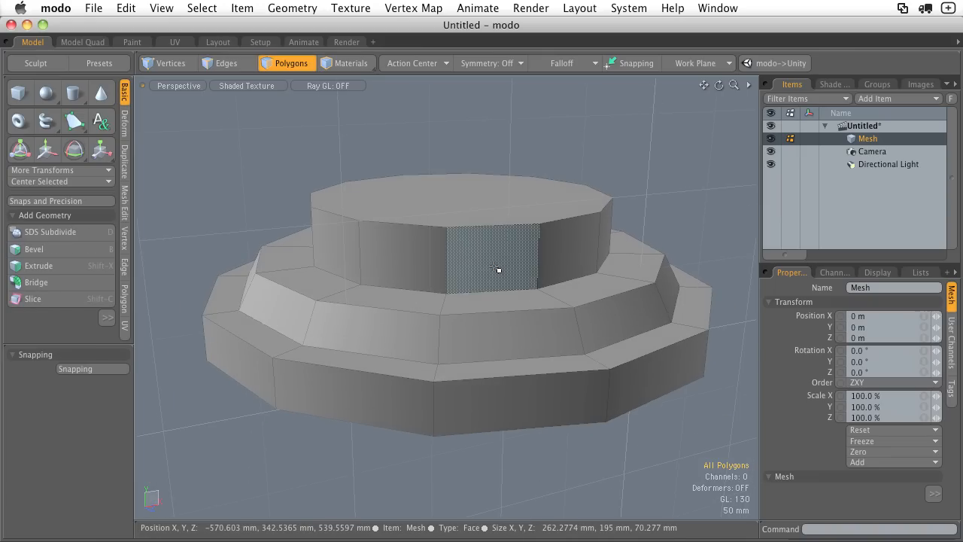
pyautogui.press('Tab')
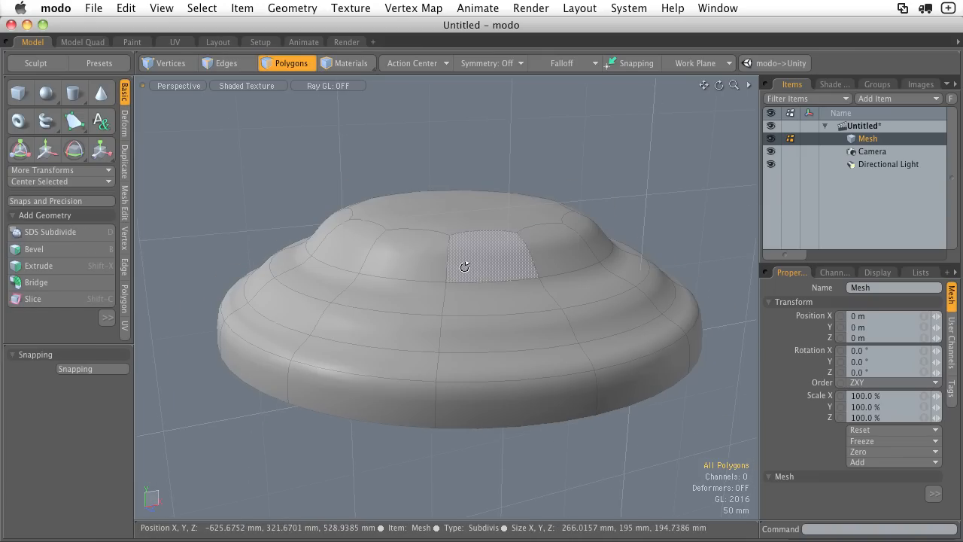
pyautogui.keyDown('alt'); pyautogui.moveTo(484, 271); pyautogui.dragTo(369, 240); pyautogui.keyUp('alt')
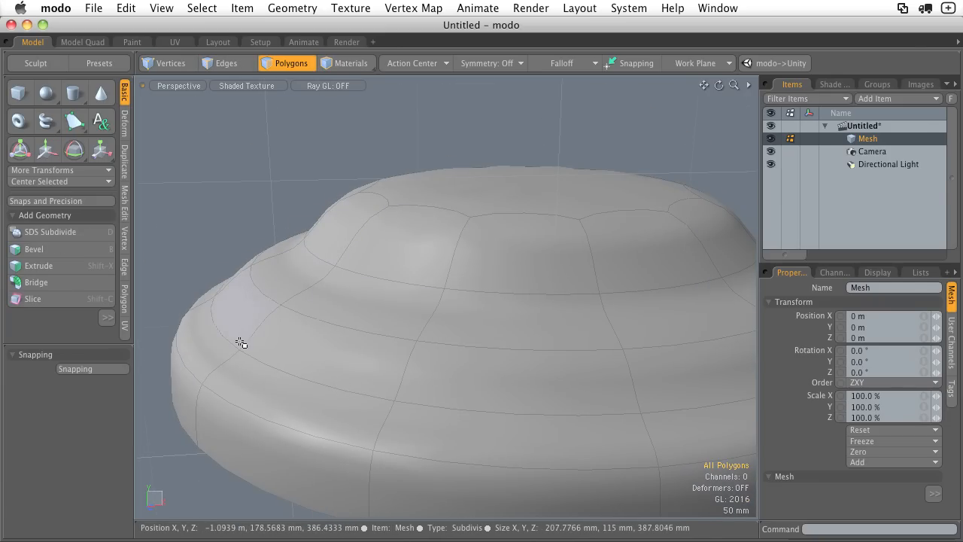
pyautogui.press('Tab')
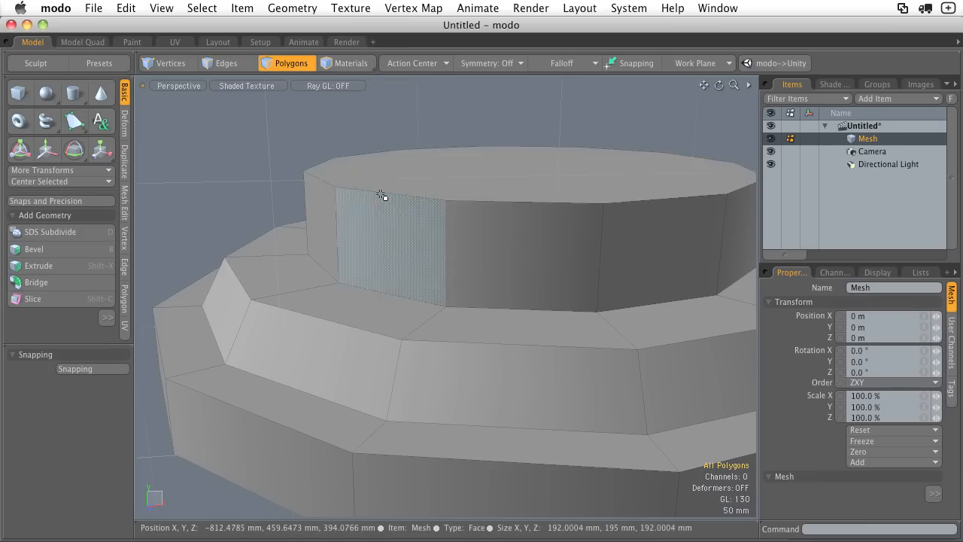
# Select the five horizontal edge loops at the rims and inner corners of the three tiers, leaving out the bottom outline.
pyautogui.press('2')
pyautogui.doubleClick(378, 194)
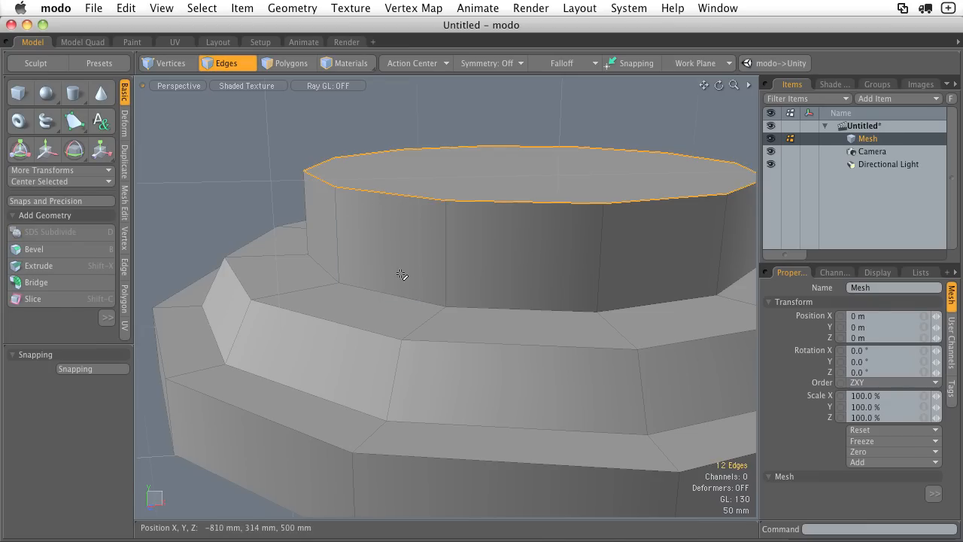
pyautogui.keyDown('alt'); pyautogui.moveTo(400, 273); pyautogui.dragTo(394, 260); pyautogui.keyUp('alt')
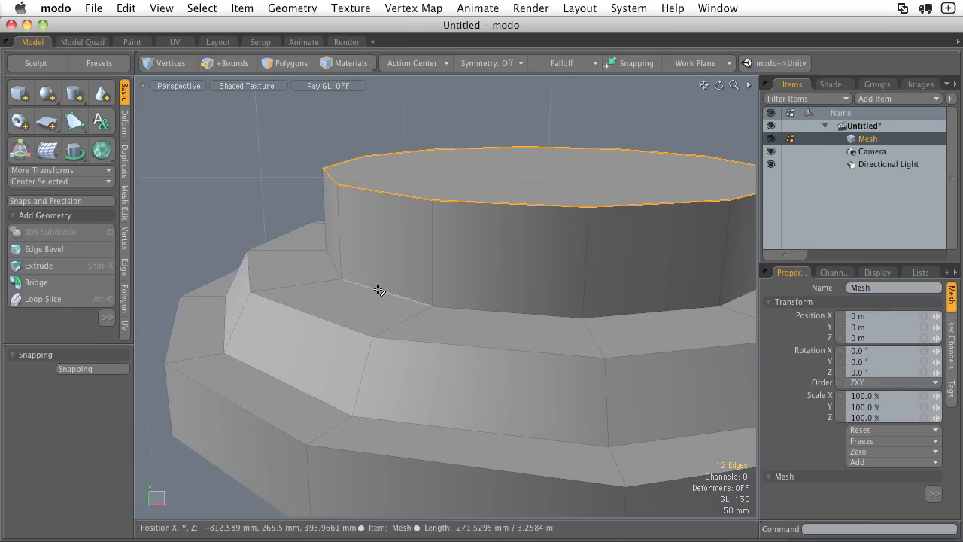
pyautogui.keyDown('shift'); pyautogui.doubleClick(378, 290); pyautogui.keyUp('shift')
pyautogui.keyDown('alt'); pyautogui.moveTo(351, 314); pyautogui.dragTo(407, 221); pyautogui.keyUp('alt')
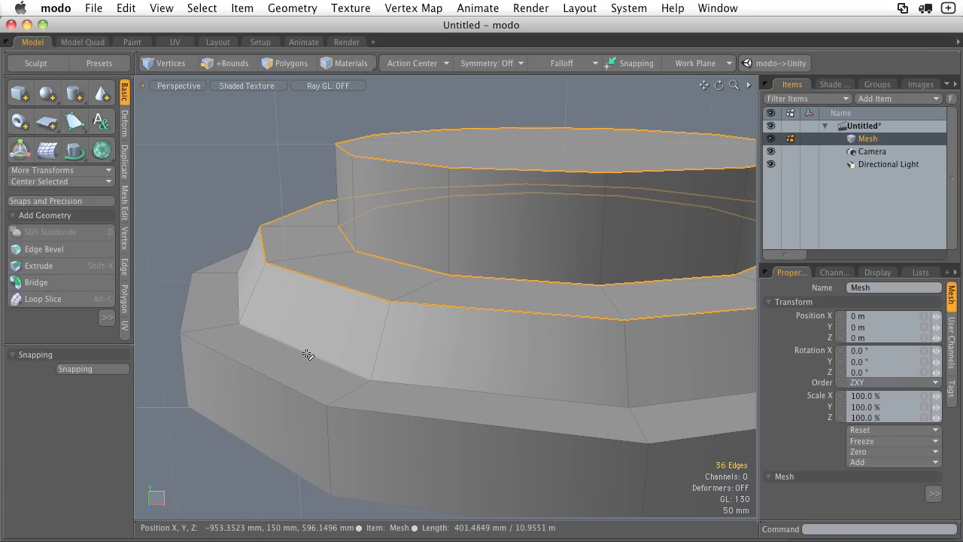
pyautogui.keyDown('shift'); pyautogui.doubleClick(279, 382); pyautogui.keyUp('shift')
pyautogui.keyDown('alt'); pyautogui.moveTo(294, 379); pyautogui.dragTo(375, 272); pyautogui.keyUp('alt')
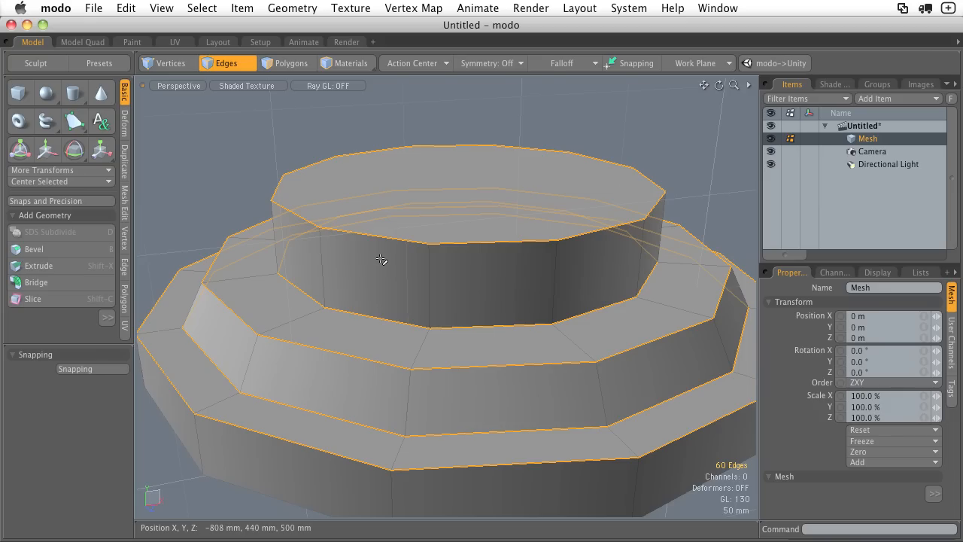
# Bevel the selected tier loops in Inset mode with a value of 6.1 mm and Round Level 1, and deselect them.
pyautogui.press('b')
pyautogui.keyDown('alt'); pyautogui.keyDown('shift'); pyautogui.moveTo(309, 214); pyautogui.dragTo(372, 278); pyautogui.keyUp('shift'); pyautogui.keyUp('alt')
pyautogui.moveTo(373, 278); pyautogui.dragTo(407, 279)
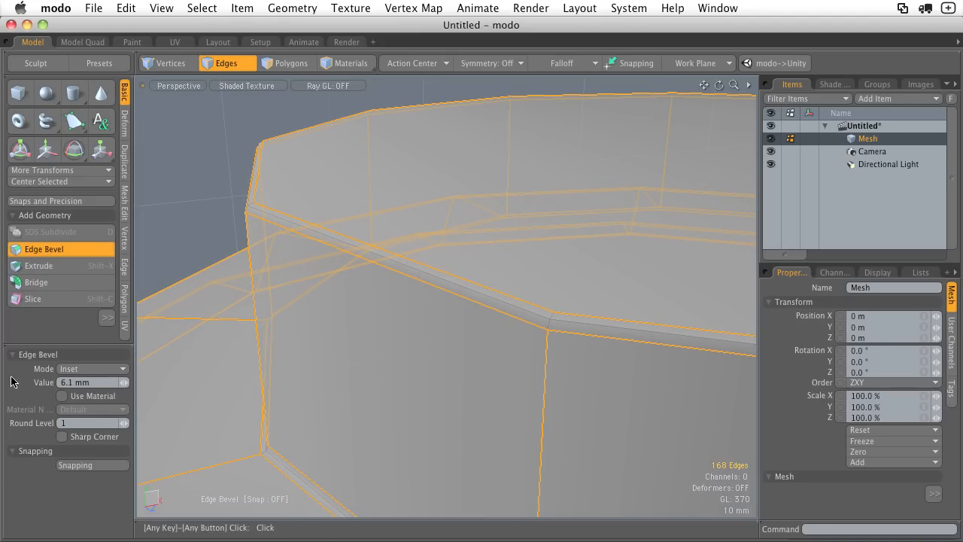
pyautogui.moveTo(482, 305)
pyautogui.keyDown('ctrl'); pyautogui.keyDown('alt'); pyautogui.mouseDown()
pyautogui.moveTo(443, 309)
pyautogui.moveTo(434, 323)
pyautogui.moveTo(396, 284)
pyautogui.moveTo(421, 303)
pyautogui.moveTo(492, 306)
pyautogui.moveTo(444, 329)
pyautogui.moveTo(481, 311)
pyautogui.mouseUp(); pyautogui.keyUp('alt'); pyautogui.keyUp('ctrl')
pyautogui.press('space')
pyautogui.click(301, 208)
# Turn subdivision on and examine the sharpened tiers from several angles.
pyautogui.keyDown('ctrl'); pyautogui.keyDown('alt'); pyautogui.moveTo(381, 222); pyautogui.dragTo(380, 348); pyautogui.keyUp('alt'); pyautogui.keyUp('ctrl')
pyautogui.press('Tab')
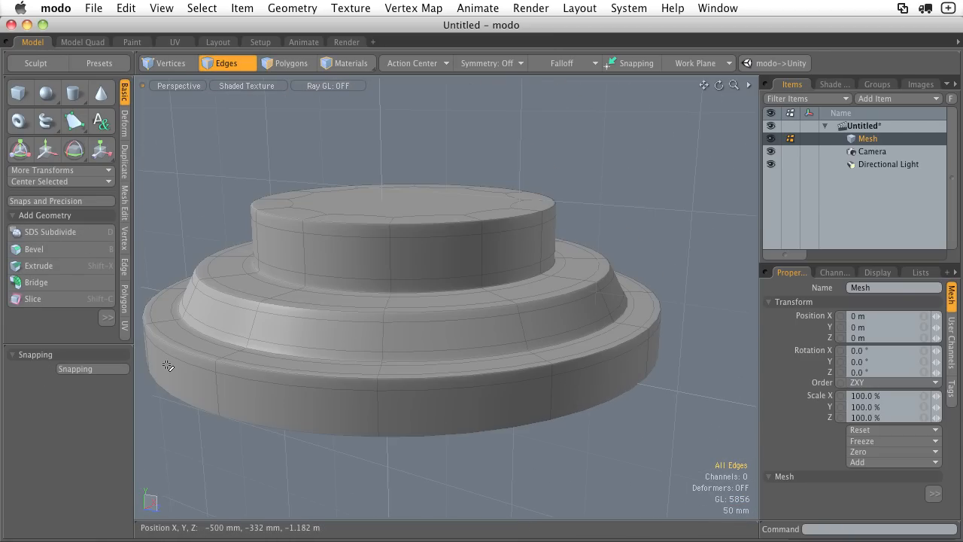
pyautogui.keyDown('alt'); pyautogui.moveTo(181, 359); pyautogui.dragTo(400, 381); pyautogui.keyUp('alt')
pyautogui.keyDown('alt'); pyautogui.moveTo(319, 429); pyautogui.dragTo(296, 377); pyautogui.keyUp('alt')
# Pick out polygons across the lowest ledge and the sloped tier to examine the bevel's supporting geometry, and deselect them.
pyautogui.press('3')
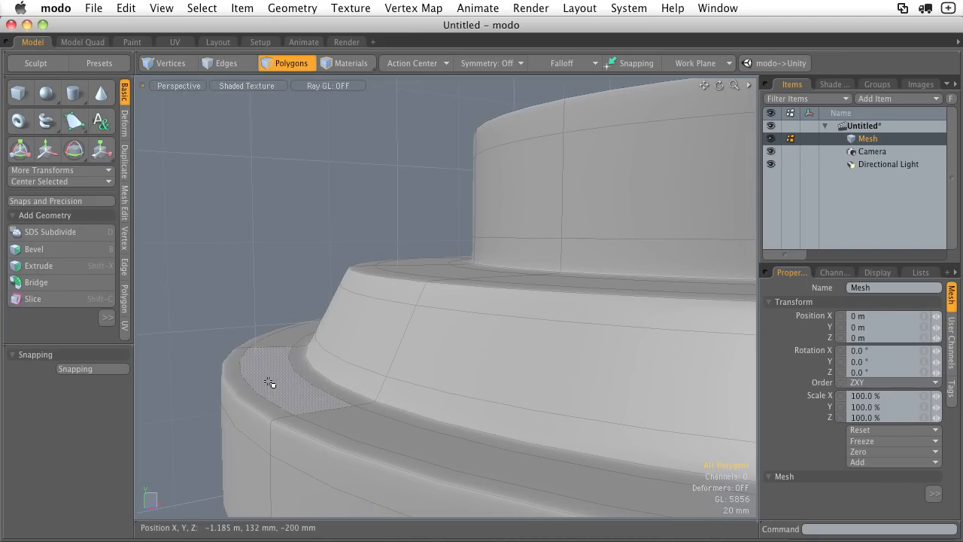
pyautogui.click(288, 380)
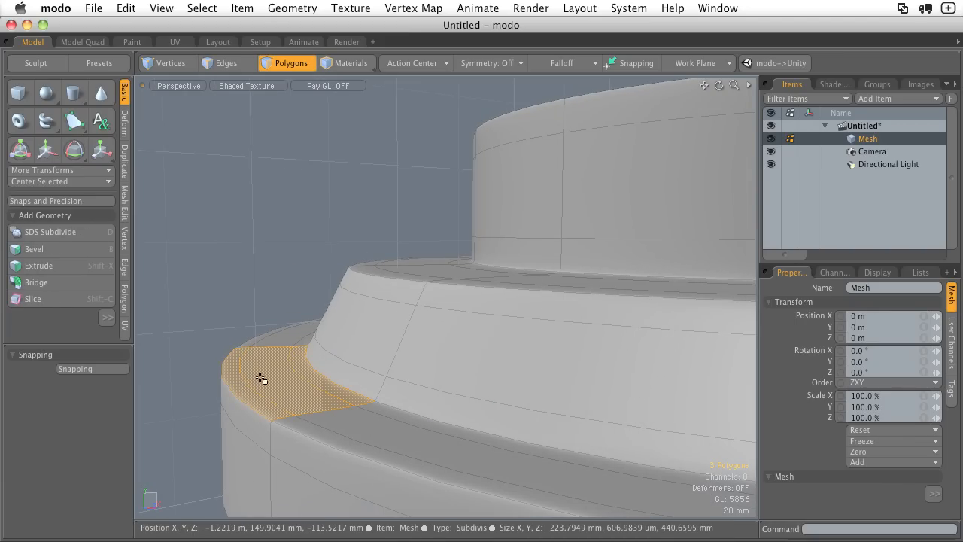
pyautogui.keyDown('alt'); pyautogui.moveTo(351, 379); pyautogui.dragTo(321, 367); pyautogui.keyUp('alt')
pyautogui.scroll(5, 346, 372)
pyautogui.keyDown('ctrl'); pyautogui.keyDown('alt'); pyautogui.moveTo(389, 355); pyautogui.dragTo(325, 351); pyautogui.keyUp('alt'); pyautogui.keyUp('ctrl')
pyautogui.keyDown('alt'); pyautogui.moveTo(396, 317); pyautogui.dragTo(414, 346); pyautogui.keyUp('alt')
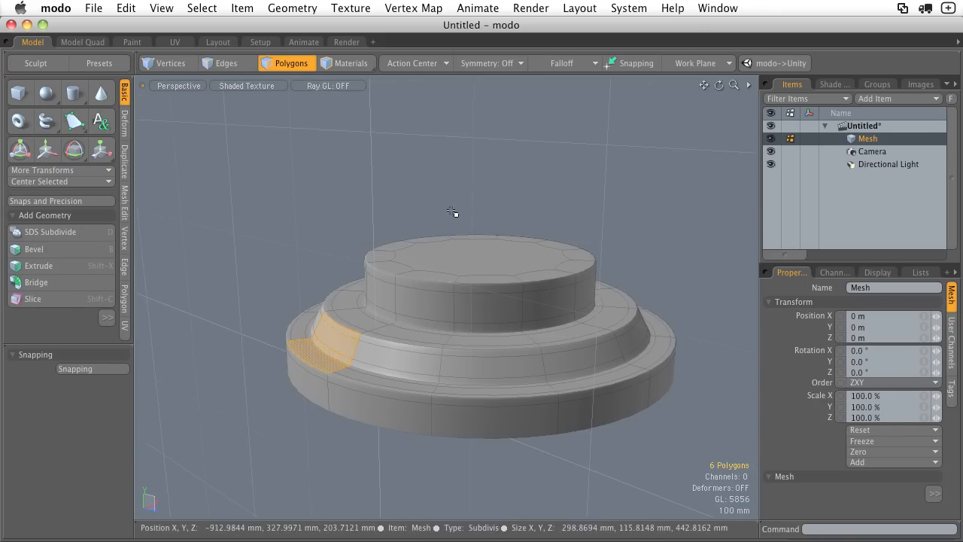
pyautogui.click(456, 213)
# Turn subdivision off and select the two edge loops bordering the bevel on the top tier's rim.
pyautogui.keyDown('alt'); pyautogui.keyDown('shift'); pyautogui.moveTo(418, 174); pyautogui.dragTo(374, 154); pyautogui.keyUp('shift'); pyautogui.keyUp('alt')
pyautogui.keyDown('alt'); pyautogui.moveTo(399, 192); pyautogui.dragTo(430, 232); pyautogui.keyUp('alt')
pyautogui.keyDown('alt'); pyautogui.keyDown('shift'); pyautogui.moveTo(428, 233); pyautogui.dragTo(445, 215); pyautogui.keyUp('shift'); pyautogui.keyUp('alt')
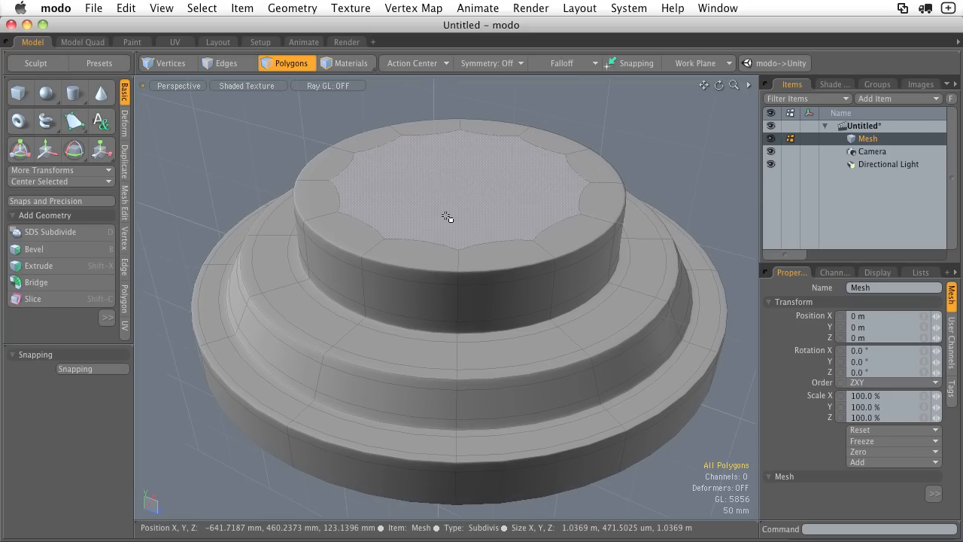
pyautogui.press('Tab')
pyautogui.keyDown('ctrl'); pyautogui.keyDown('alt'); pyautogui.moveTo(447, 215); pyautogui.dragTo(361, 241); pyautogui.keyUp('alt'); pyautogui.keyUp('ctrl')
pyautogui.press('1')
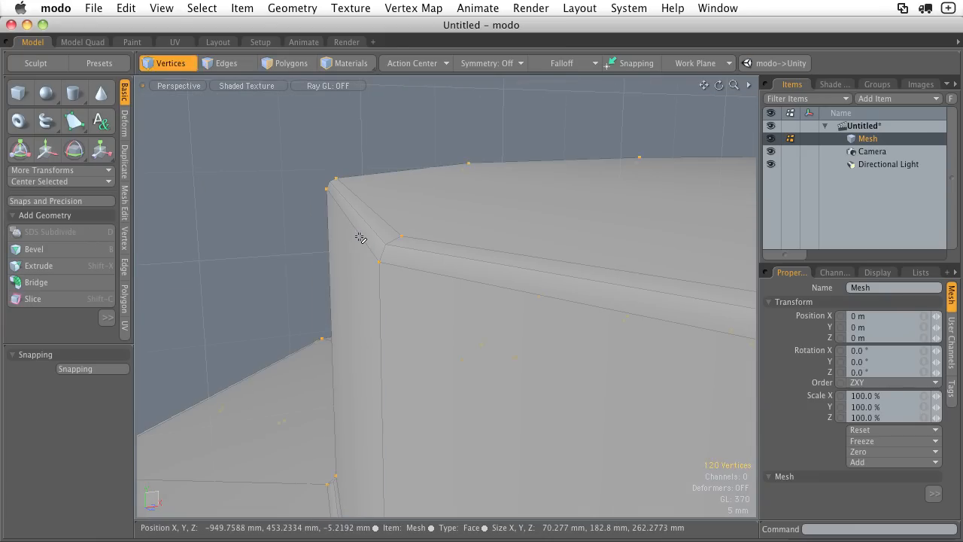
pyautogui.press('2')
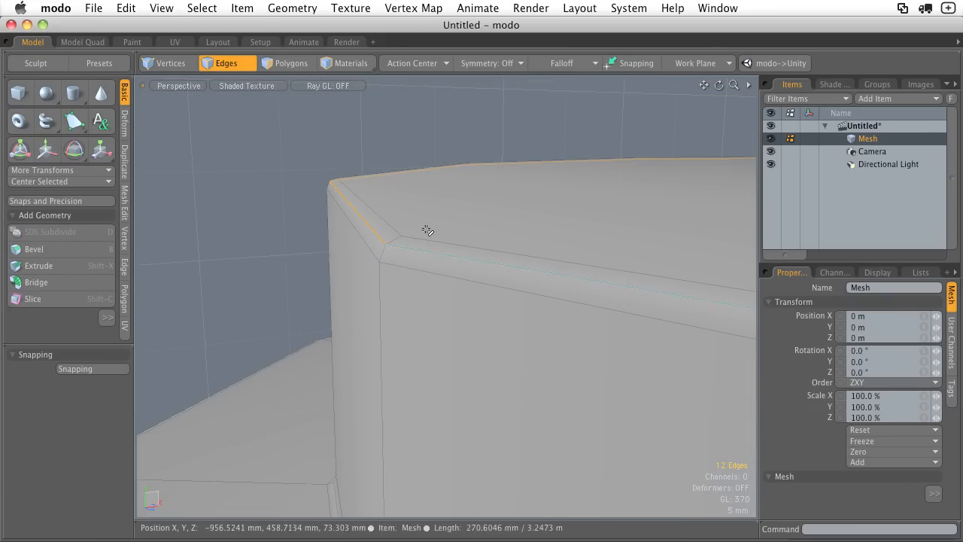
pyautogui.keyDown('shift'); pyautogui.doubleClick(375, 253); pyautogui.keyUp('shift')
pyautogui.keyDown('ctrl'); pyautogui.keyDown('alt'); pyautogui.moveTo(375, 253); pyautogui.dragTo(428, 259); pyautogui.keyUp('alt'); pyautogui.keyUp('ctrl')
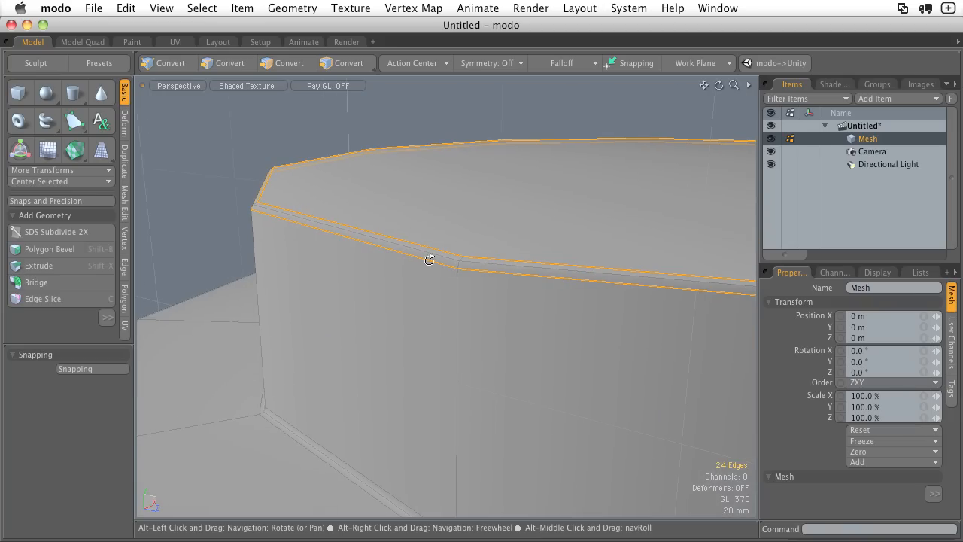
# Clear the rim selection and select the two edge loops bordering the bevel at the base of the top tier.
pyautogui.keyDown('ctrl'); pyautogui.keyDown('alt'); pyautogui.moveTo(509, 258); pyautogui.dragTo(437, 313); pyautogui.keyUp('alt'); pyautogui.keyUp('ctrl')
pyautogui.keyDown('ctrl'); pyautogui.keyDown('alt'); pyautogui.moveTo(436, 313); pyautogui.dragTo(489, 317); pyautogui.keyUp('alt'); pyautogui.keyUp('ctrl')
pyautogui.keyDown('alt'); pyautogui.keyDown('shift'); pyautogui.moveTo(490, 316); pyautogui.dragTo(497, 284); pyautogui.keyUp('shift'); pyautogui.keyUp('alt')
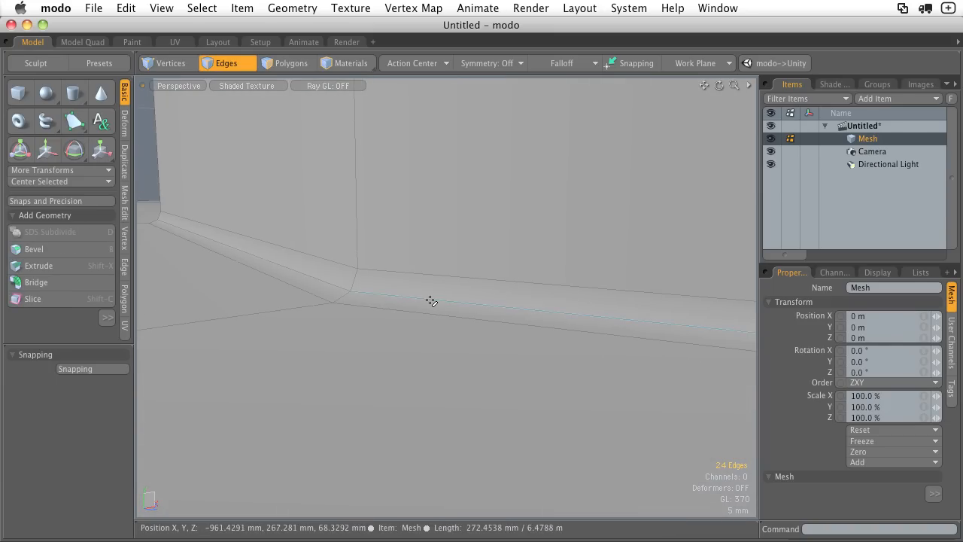
pyautogui.keyDown('alt'); pyautogui.moveTo(431, 299); pyautogui.dragTo(404, 290); pyautogui.keyUp('alt')
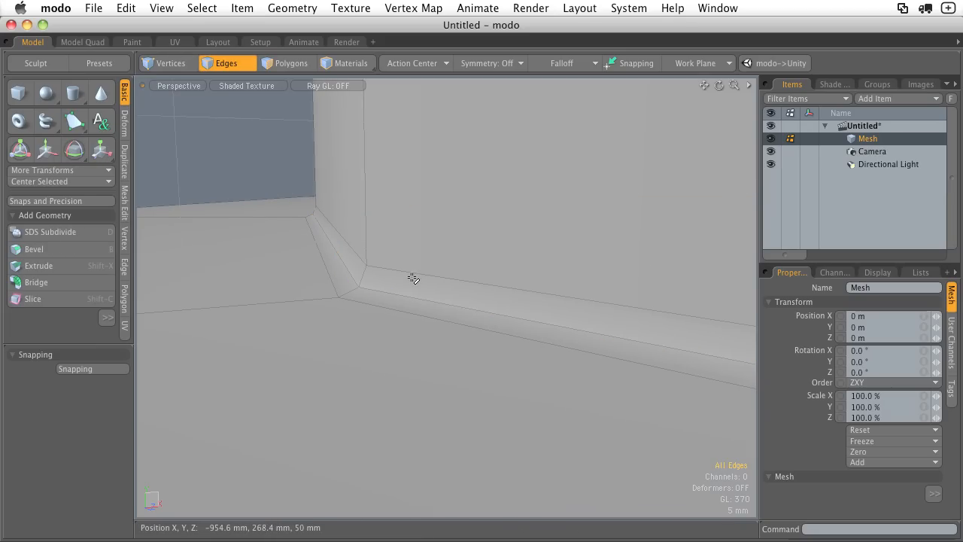
pyautogui.keyDown('shift'); pyautogui.doubleClick(408, 314); pyautogui.keyUp('shift')
pyautogui.keyDown('ctrl'); pyautogui.keyDown('alt'); pyautogui.moveTo(459, 331); pyautogui.dragTo(301, 335); pyautogui.keyUp('alt'); pyautogui.keyUp('ctrl')
pyautogui.moveTo(309, 334)
pyautogui.keyDown('alt'); pyautogui.keyDown('shift'); pyautogui.mouseDown()
pyautogui.moveTo(400, 327)
pyautogui.moveTo(362, 345)
pyautogui.moveTo(316, 343)
pyautogui.mouseUp(); pyautogui.keyUp('shift'); pyautogui.keyUp('alt')
pyautogui.keyDown('alt'); pyautogui.keyDown('shift'); pyautogui.moveTo(391, 338); pyautogui.dragTo(347, 358); pyautogui.keyUp('shift'); pyautogui.keyUp('alt')
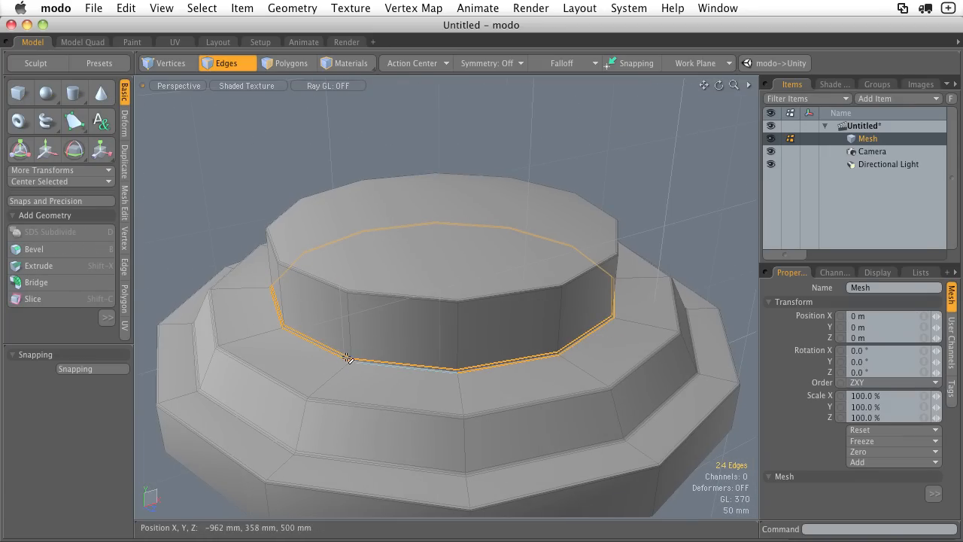
pyautogui.keyDown('ctrl'); pyautogui.keyDown('alt'); pyautogui.moveTo(416, 394); pyautogui.dragTo(456, 335); pyautogui.keyUp('alt'); pyautogui.keyUp('ctrl')
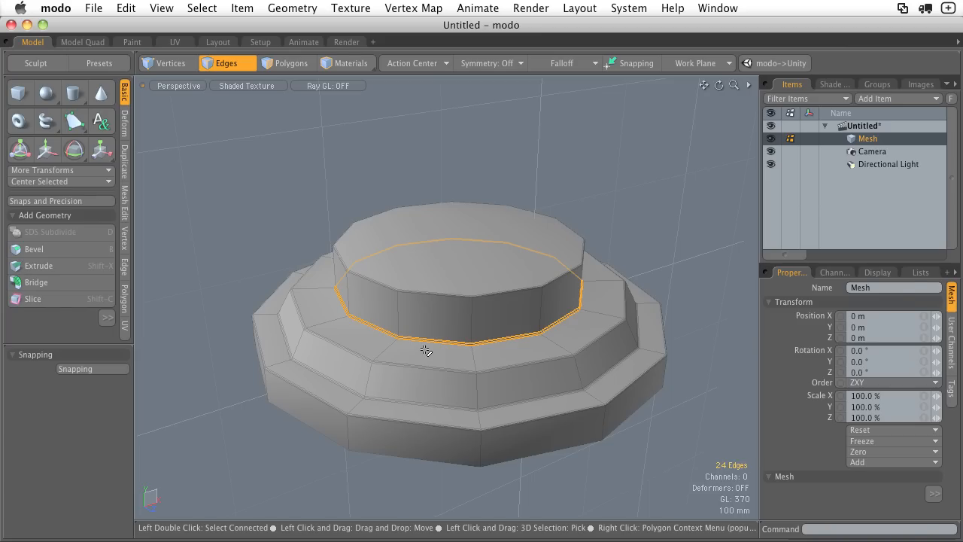
# Deselect the loops and examine the unsubdivided stepped model and its beveled edges from several distances and angles.
pyautogui.keyDown('ctrl'); pyautogui.keyDown('alt'); pyautogui.moveTo(425, 335); pyautogui.dragTo(365, 258); pyautogui.keyUp('alt'); pyautogui.keyUp('ctrl')
pyautogui.click(365, 258)
pyautogui.moveTo(385, 301)
pyautogui.keyDown('ctrl'); pyautogui.keyDown('alt'); pyautogui.mouseDown()
pyautogui.moveTo(497, 369)
pyautogui.moveTo(521, 372)
pyautogui.mouseUp(); pyautogui.keyUp('alt'); pyautogui.keyUp('ctrl')
pyautogui.moveTo(521, 372)
pyautogui.keyDown('alt'); pyautogui.mouseDown()
pyautogui.moveTo(475, 364)
pyautogui.moveTo(510, 343)
pyautogui.moveTo(453, 351)
pyautogui.mouseUp(); pyautogui.keyUp('alt')
pyautogui.keyDown('ctrl'); pyautogui.keyDown('alt'); pyautogui.moveTo(512, 342); pyautogui.dragTo(439, 301); pyautogui.keyUp('alt'); pyautogui.keyUp('ctrl')
pyautogui.click(423, 219)
pyautogui.keyDown('alt'); pyautogui.keyDown('shift'); pyautogui.moveTo(424, 219); pyautogui.dragTo(444, 287); pyautogui.keyUp('shift'); pyautogui.keyUp('alt')
pyautogui.keyDown('ctrl'); pyautogui.keyDown('alt'); pyautogui.moveTo(444, 287); pyautogui.dragTo(410, 275); pyautogui.keyUp('alt'); pyautogui.keyUp('ctrl')
pyautogui.keyDown('alt'); pyautogui.keyDown('shift'); pyautogui.moveTo(410, 275); pyautogui.dragTo(395, 248); pyautogui.keyUp('shift'); pyautogui.keyUp('alt')
pyautogui.keyDown('alt'); pyautogui.moveTo(450, 281); pyautogui.dragTo(413, 284); pyautogui.keyUp('alt')
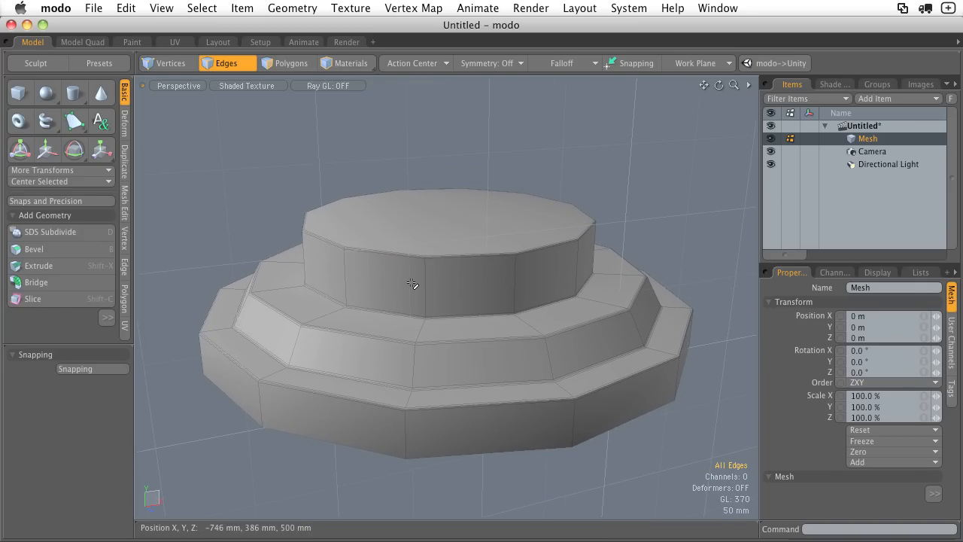